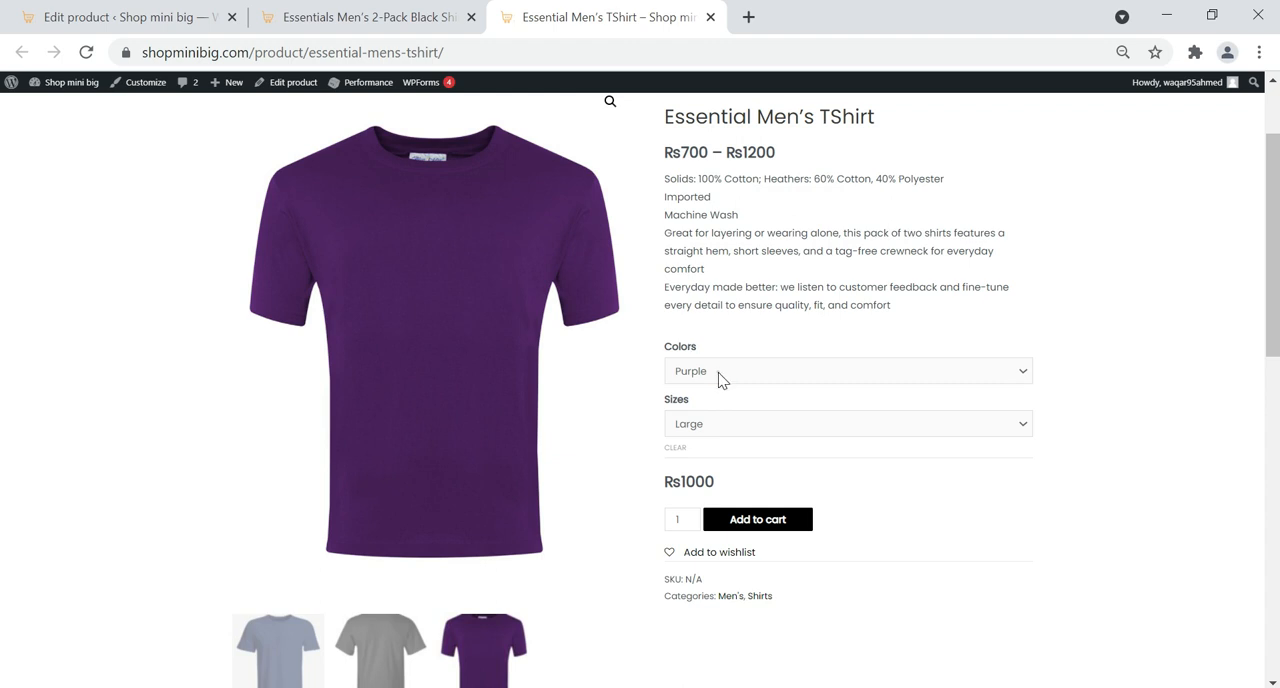
# Preview the Essential Men's TShirt variations by choosing colour Black, size Medium, and then colour Purple
pyautogui.click(719, 372)
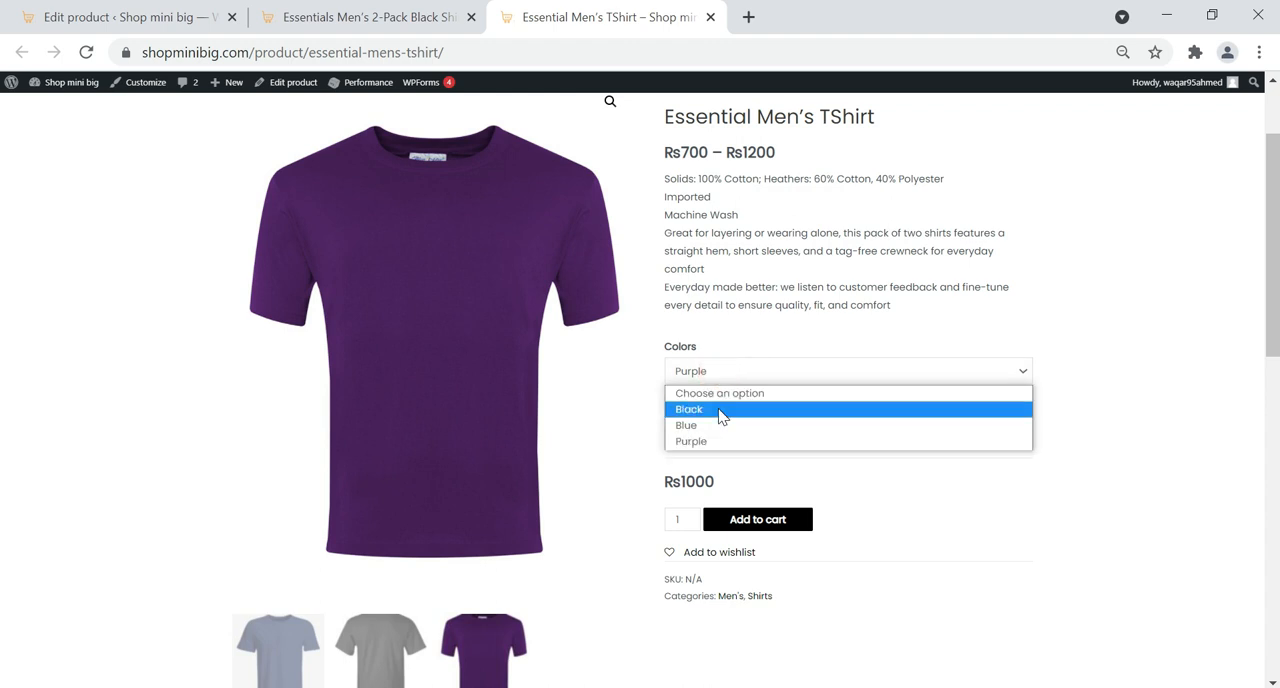
pyautogui.click(719, 410)
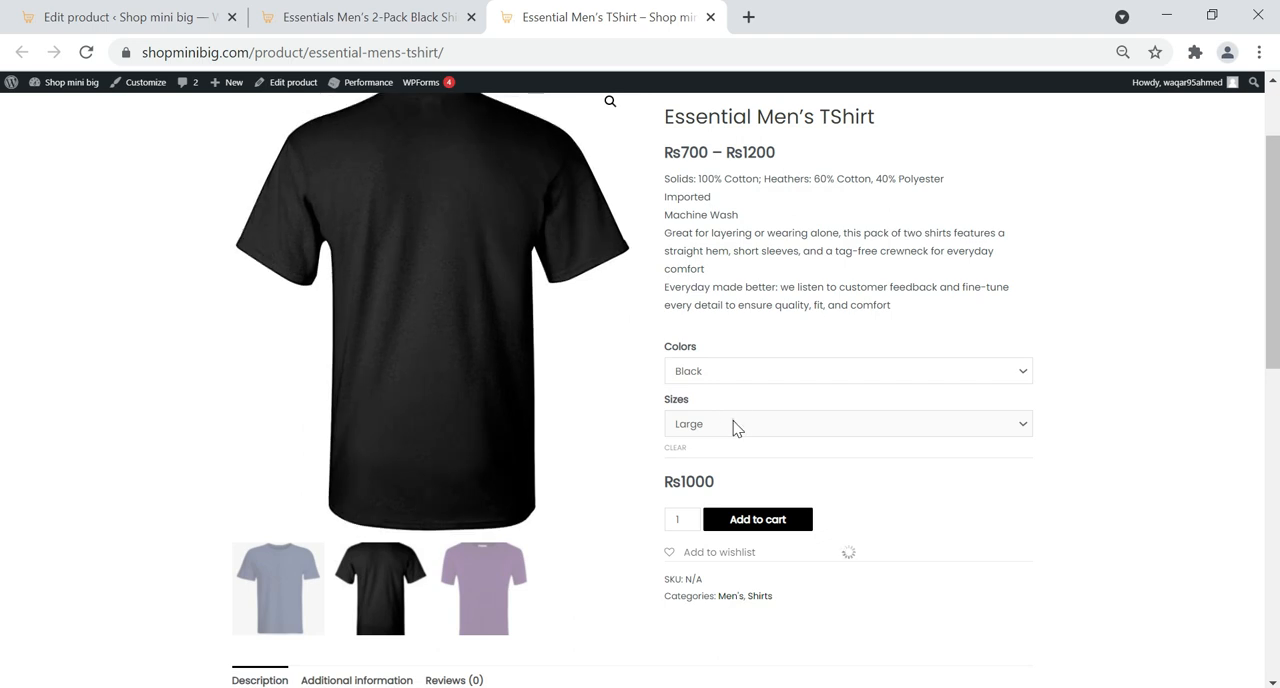
pyautogui.click(735, 426)
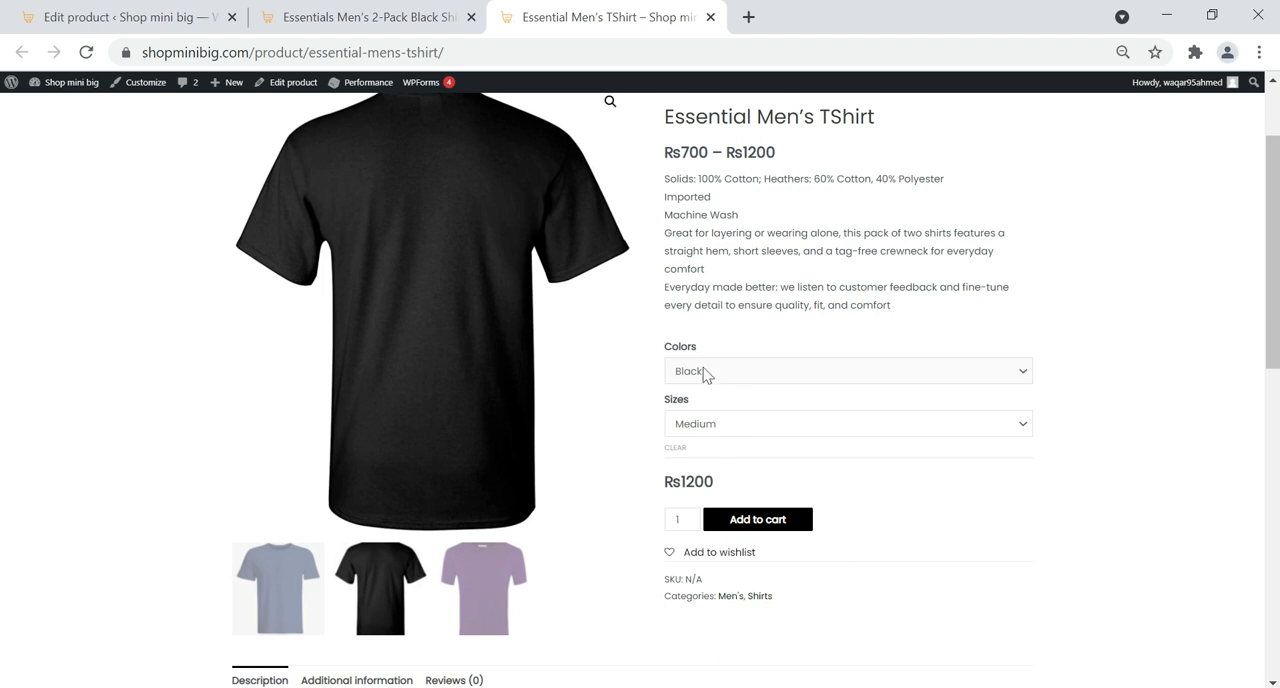
pyautogui.click(705, 372)
pyautogui.click(727, 443)
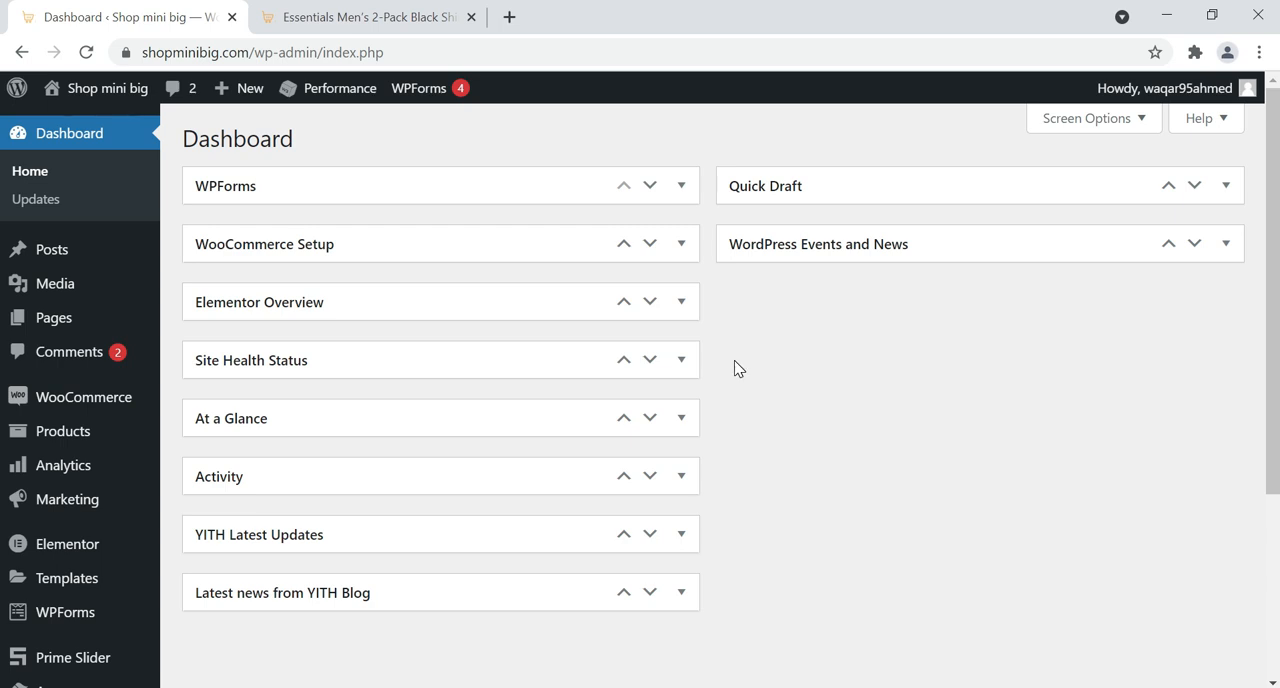
# Create a new product attribute named Colors from the store's admin dashboard
pyautogui.moveTo(54, 441)
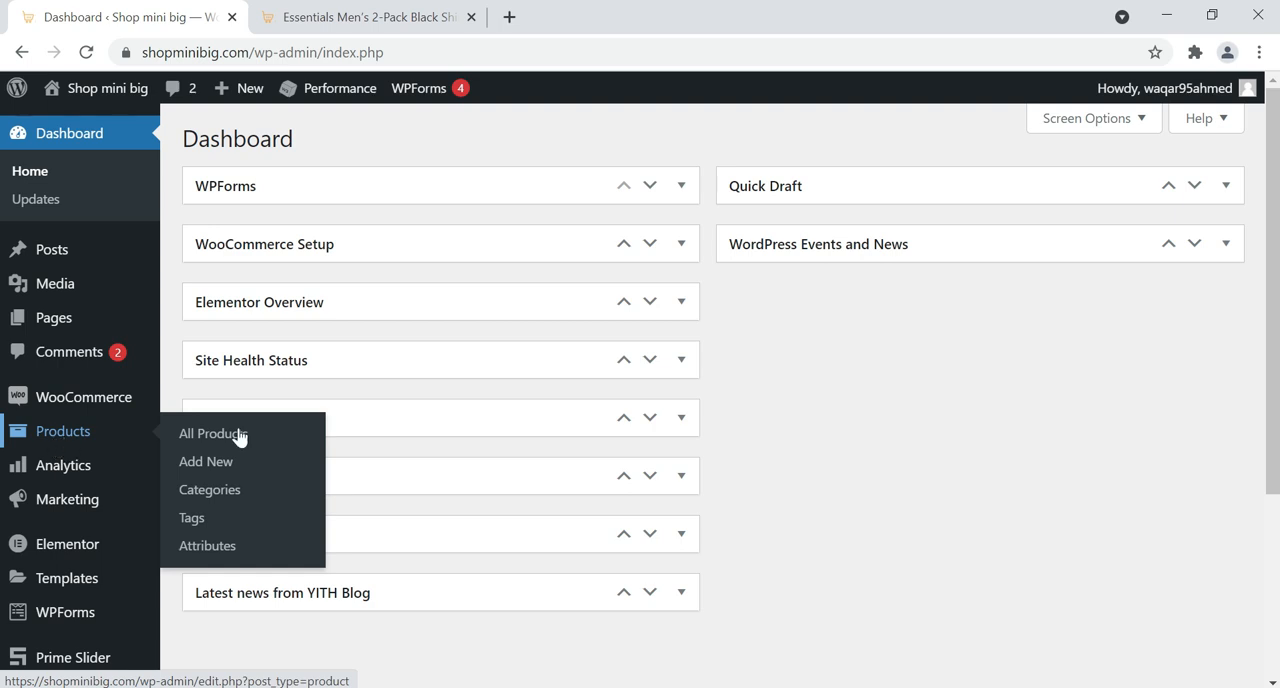
pyautogui.click(212, 546)
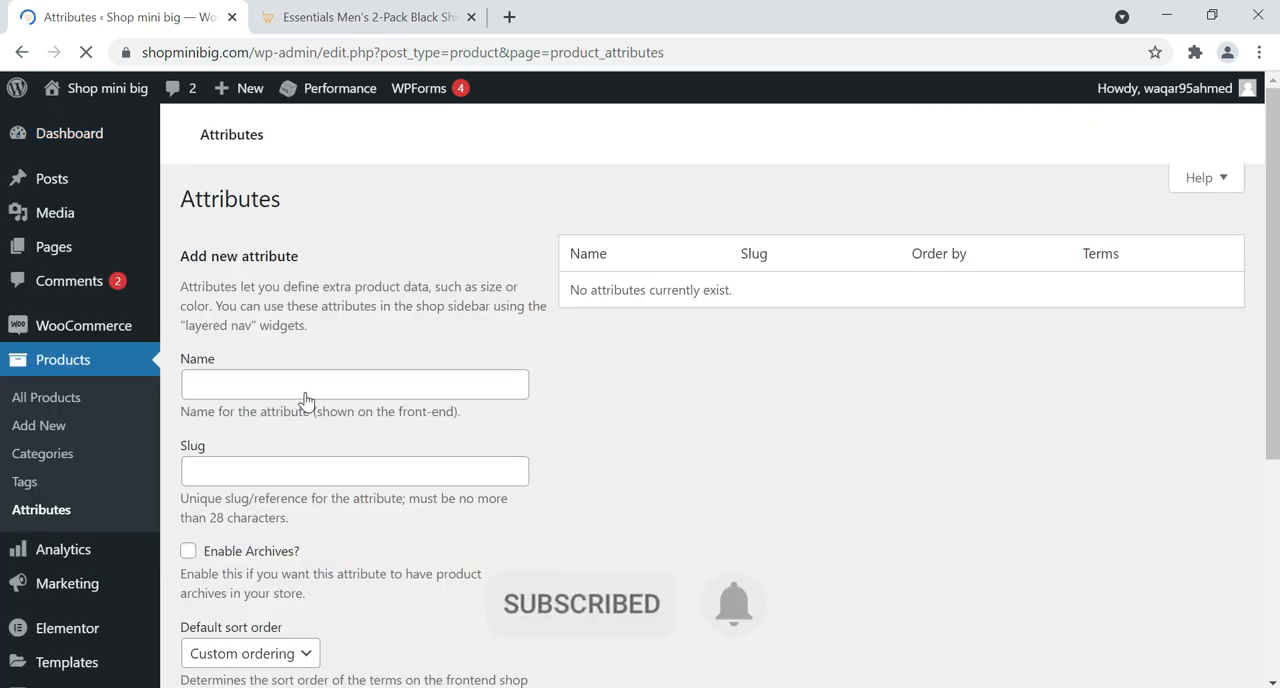
pyautogui.click(302, 430)
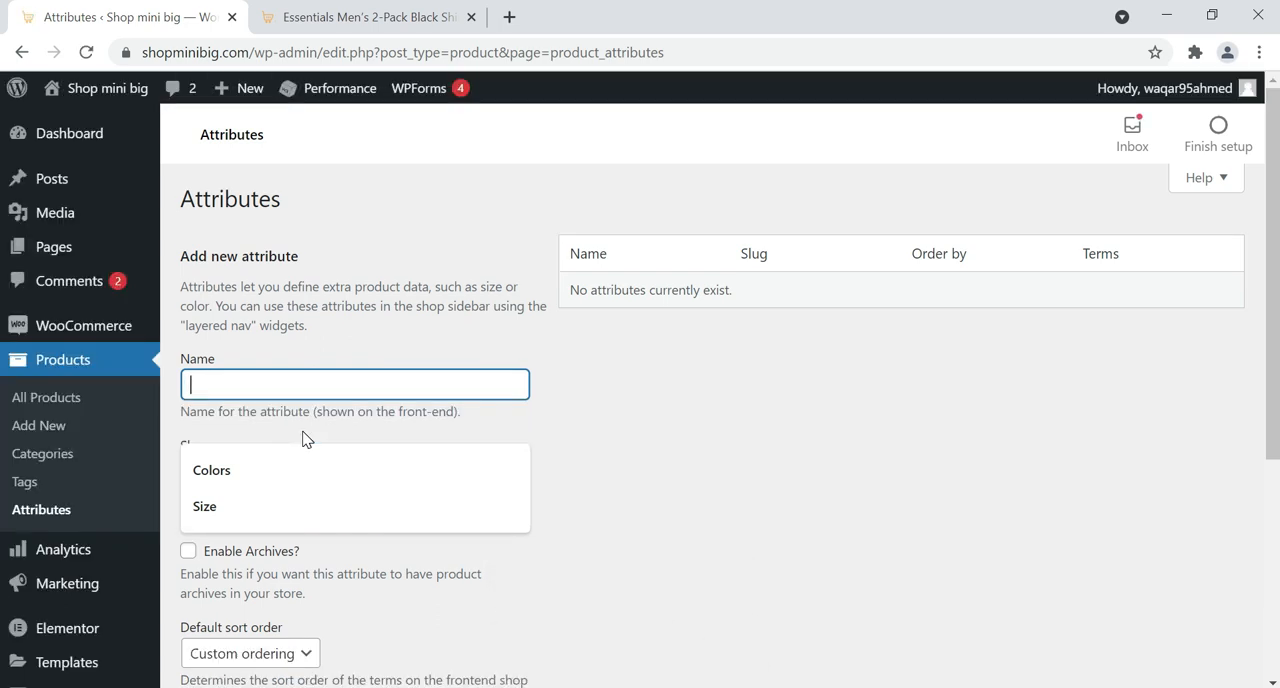
pyautogui.write('Colors')
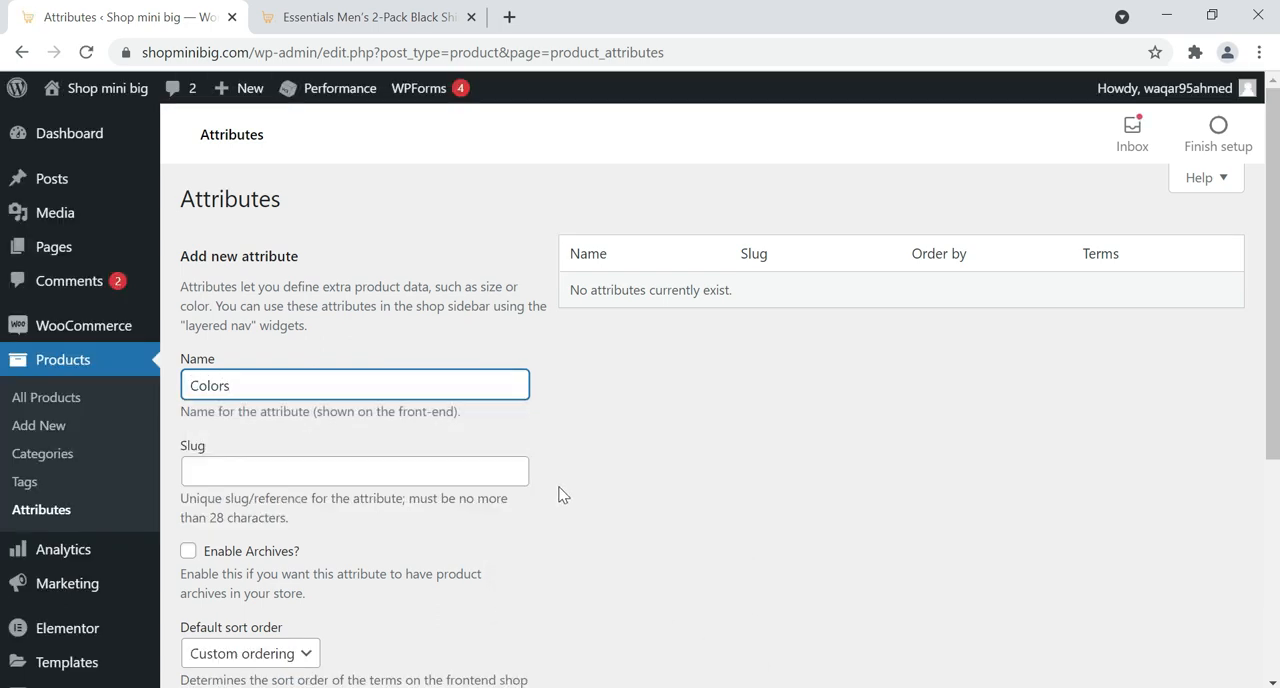
pyautogui.scroll(-3, 563, 495)
pyautogui.click(246, 458)
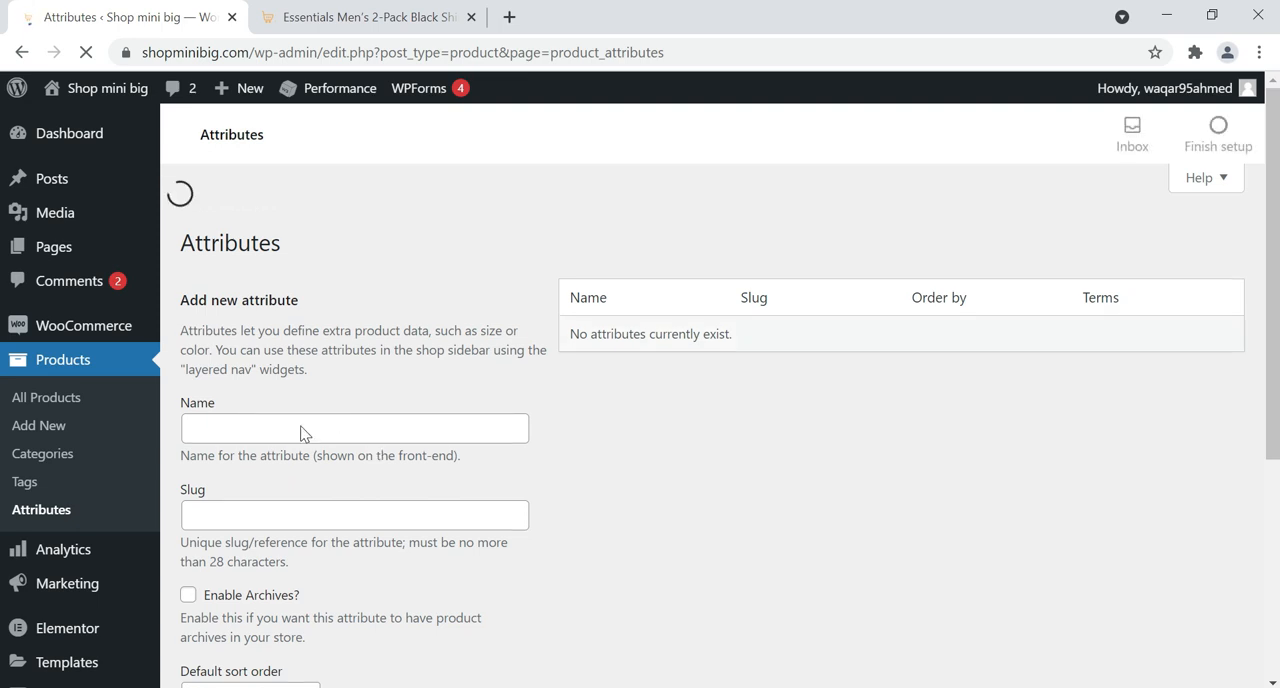
# Create a second product attribute named Sizes and refresh the attribute list
pyautogui.click(276, 397)
pyautogui.write('S')
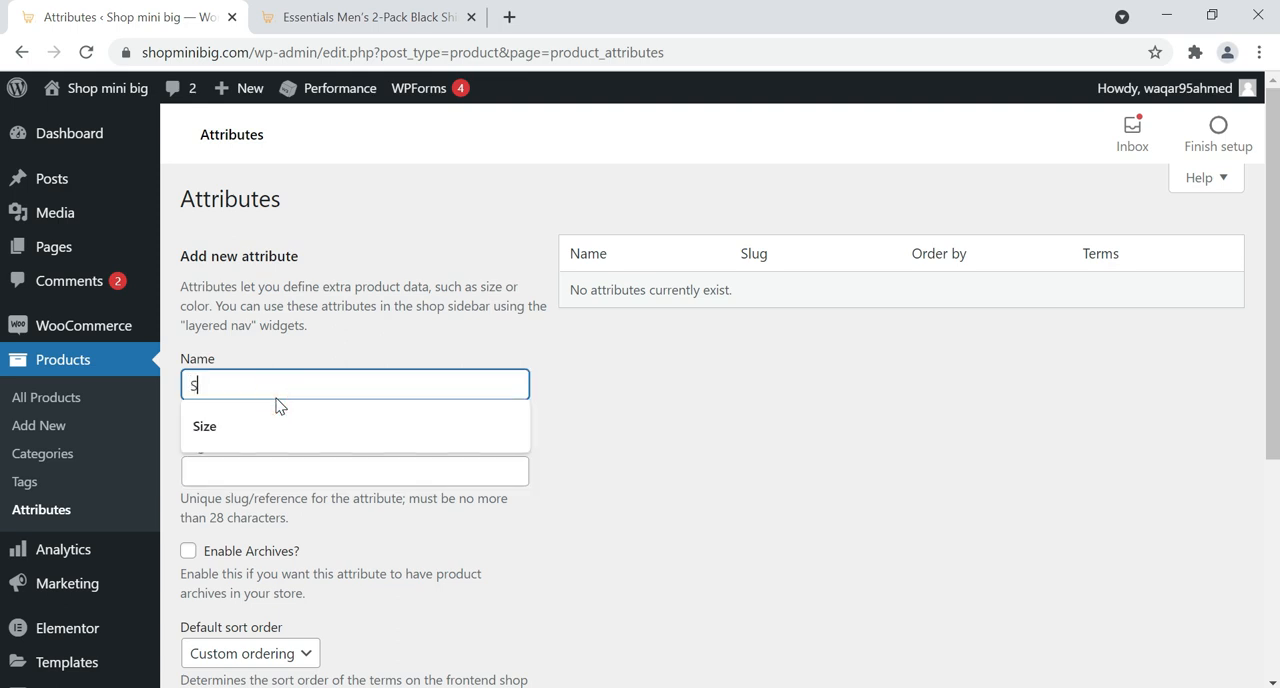
pyautogui.write('izes')
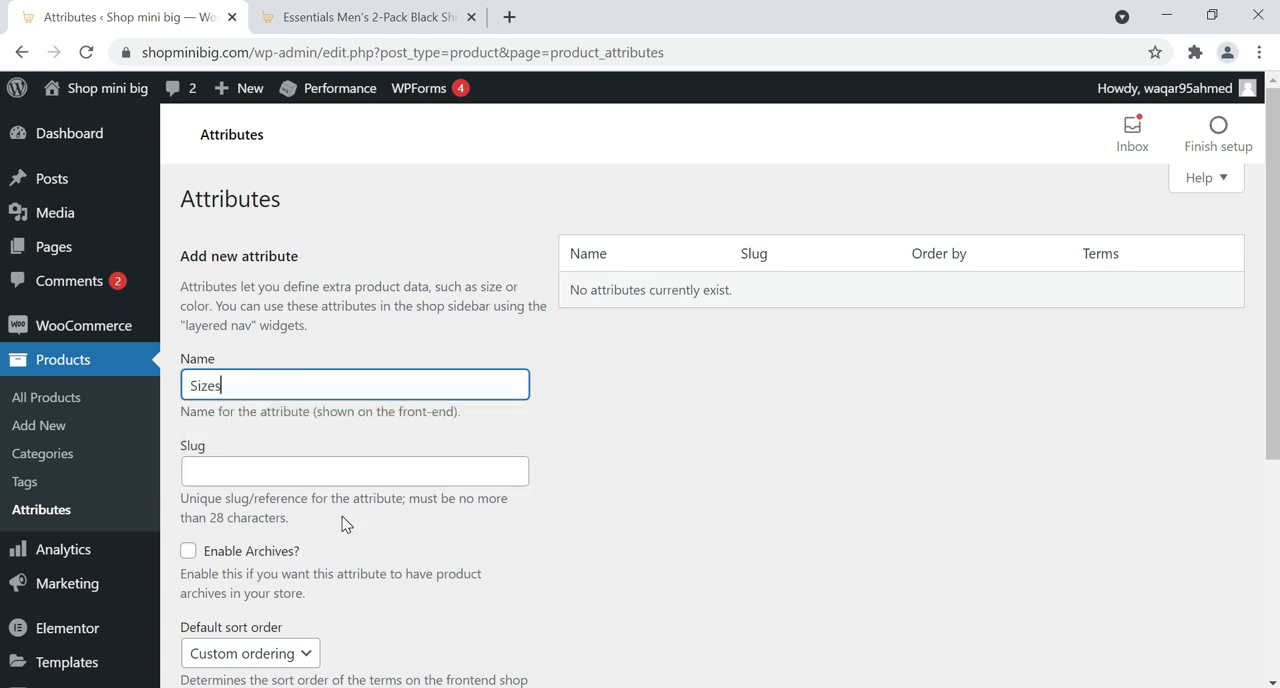
pyautogui.scroll(-3, 343, 522)
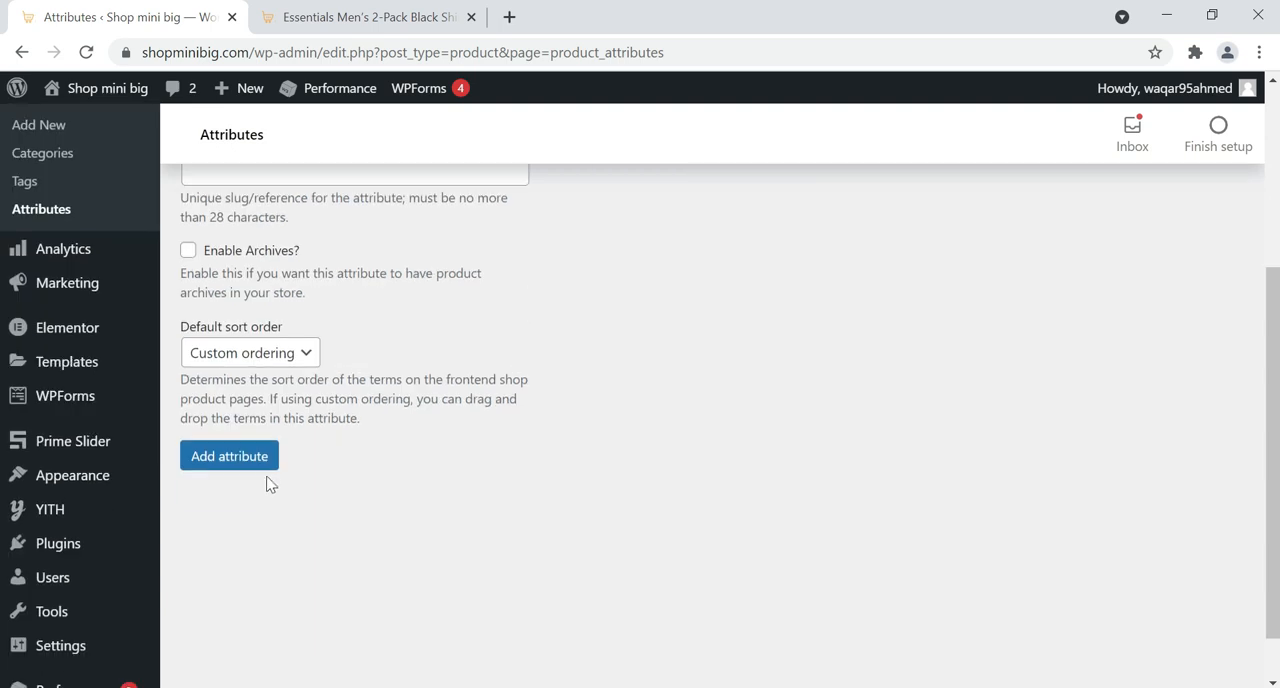
pyautogui.click(264, 473)
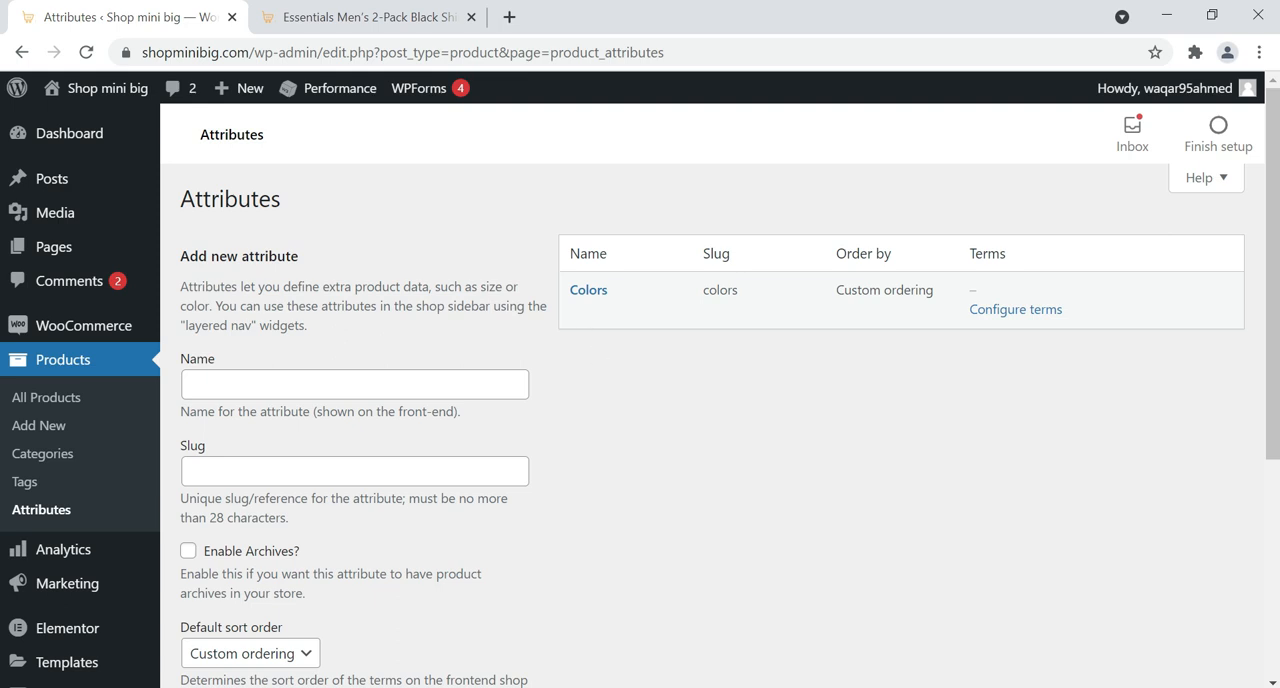
pyautogui.click(86, 54)
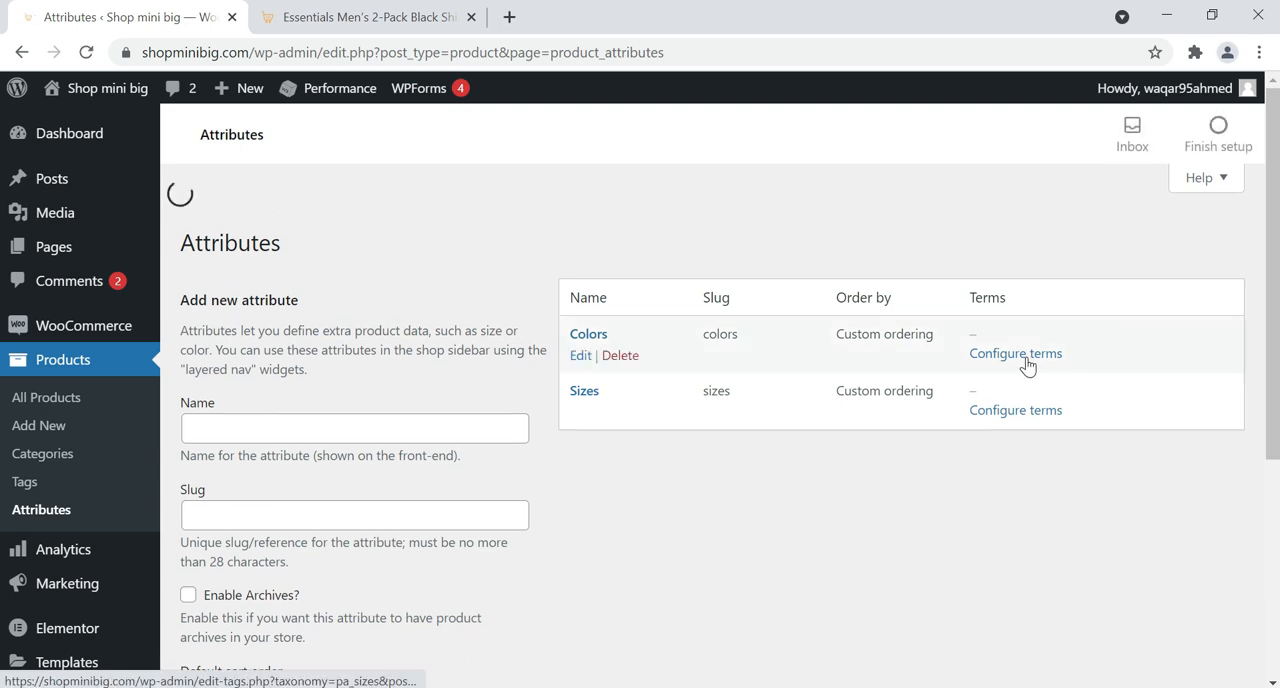
# Configure the terms of the Colors attribute and add the term Black
pyautogui.click(1024, 312)
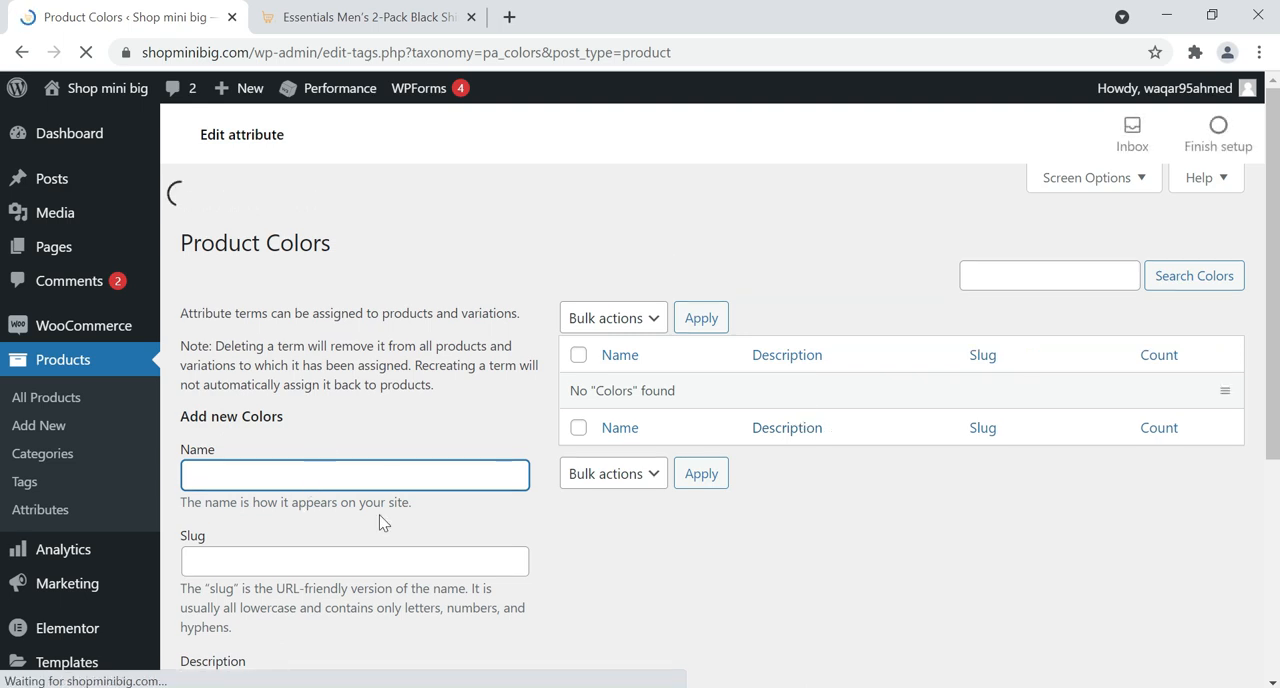
pyautogui.scroll(-1, 383, 522)
pyautogui.write('Black')
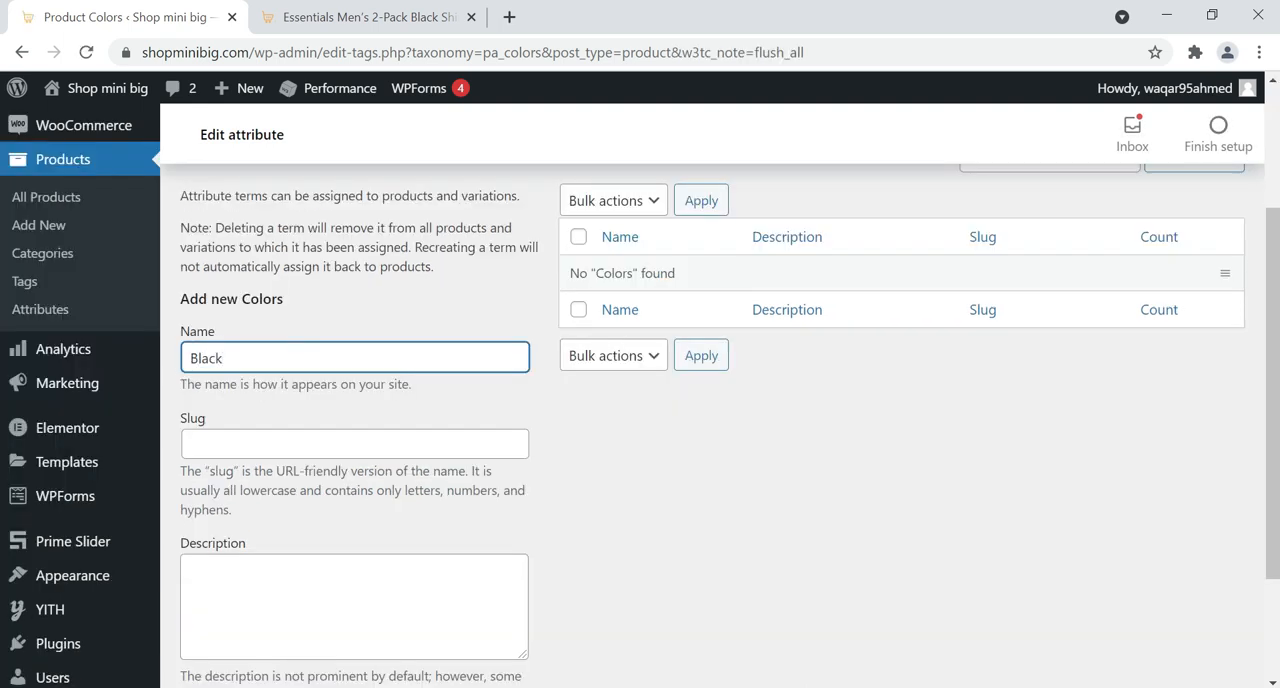
pyautogui.scroll(-2, 200, 450)
pyautogui.click(252, 578)
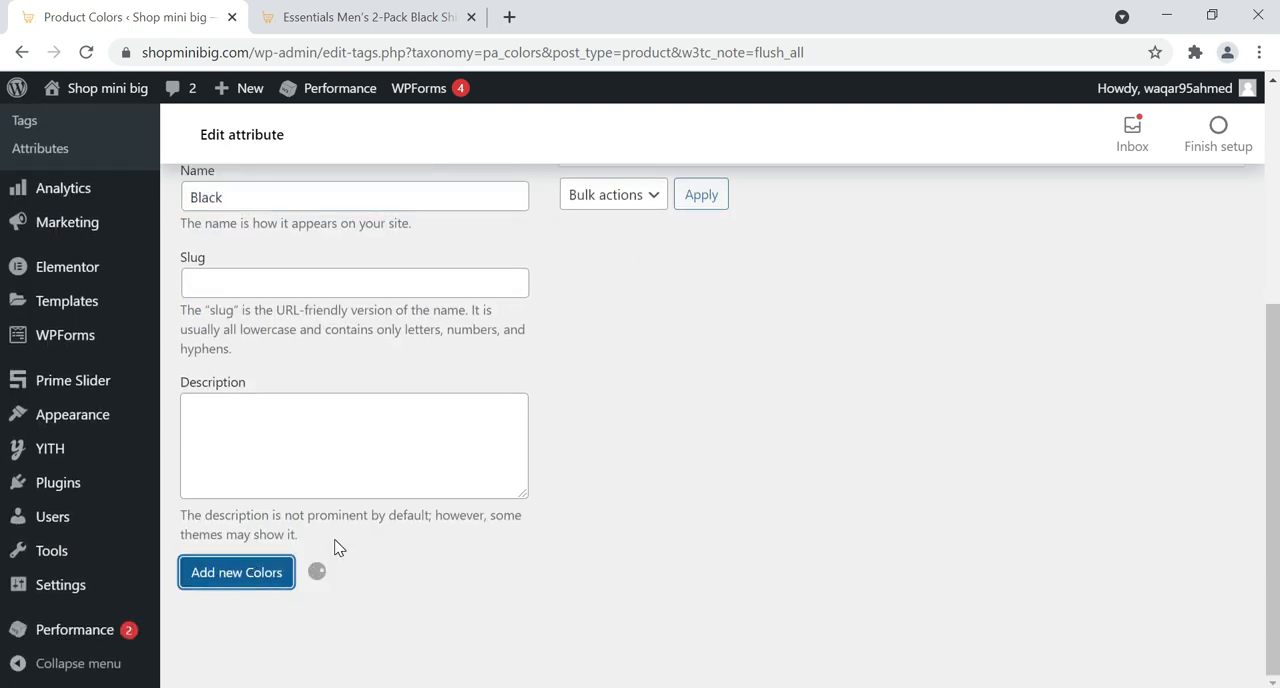
pyautogui.scroll(1, 637, 309)
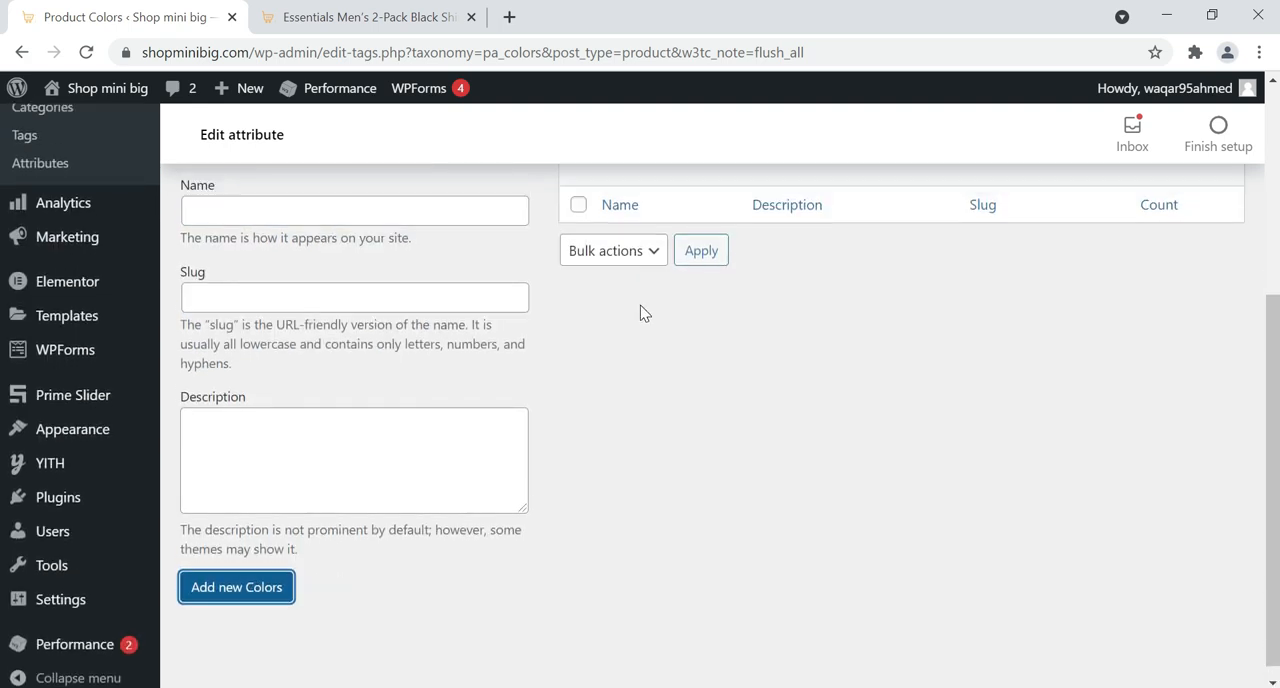
# Add Blue and Purple as two further terms of the Colors attribute
pyautogui.click(383, 295)
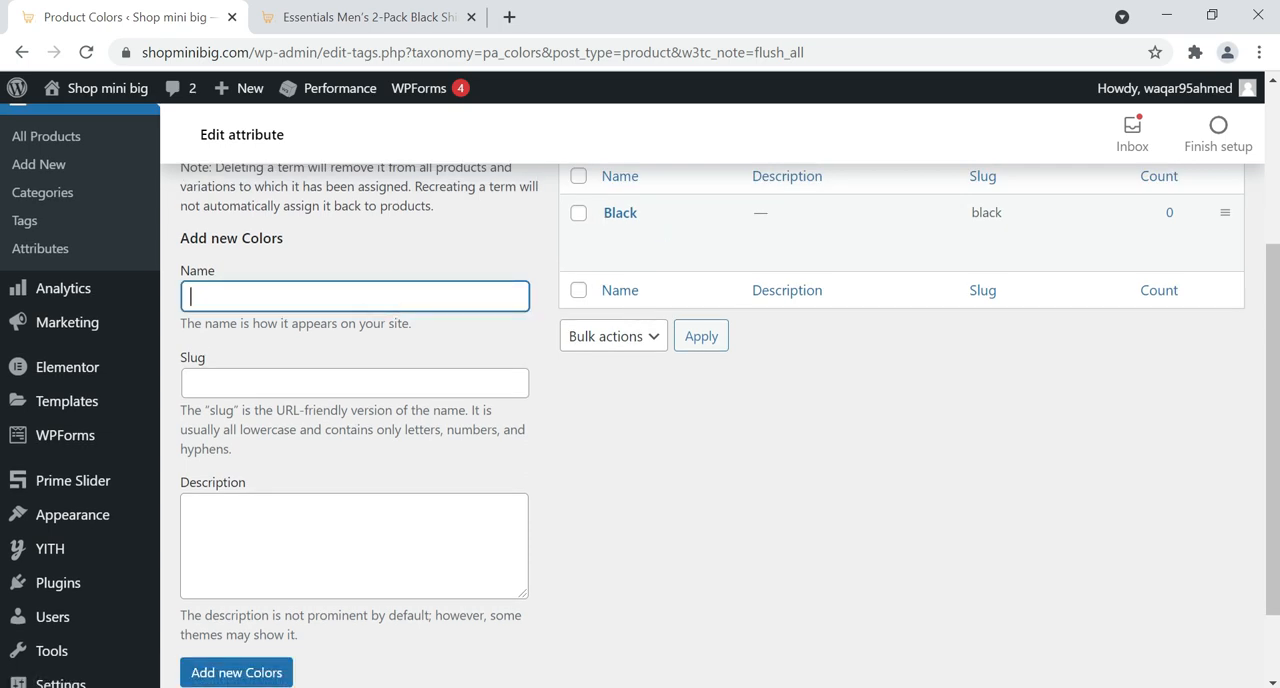
pyautogui.write('Blue')
pyautogui.click(265, 673)
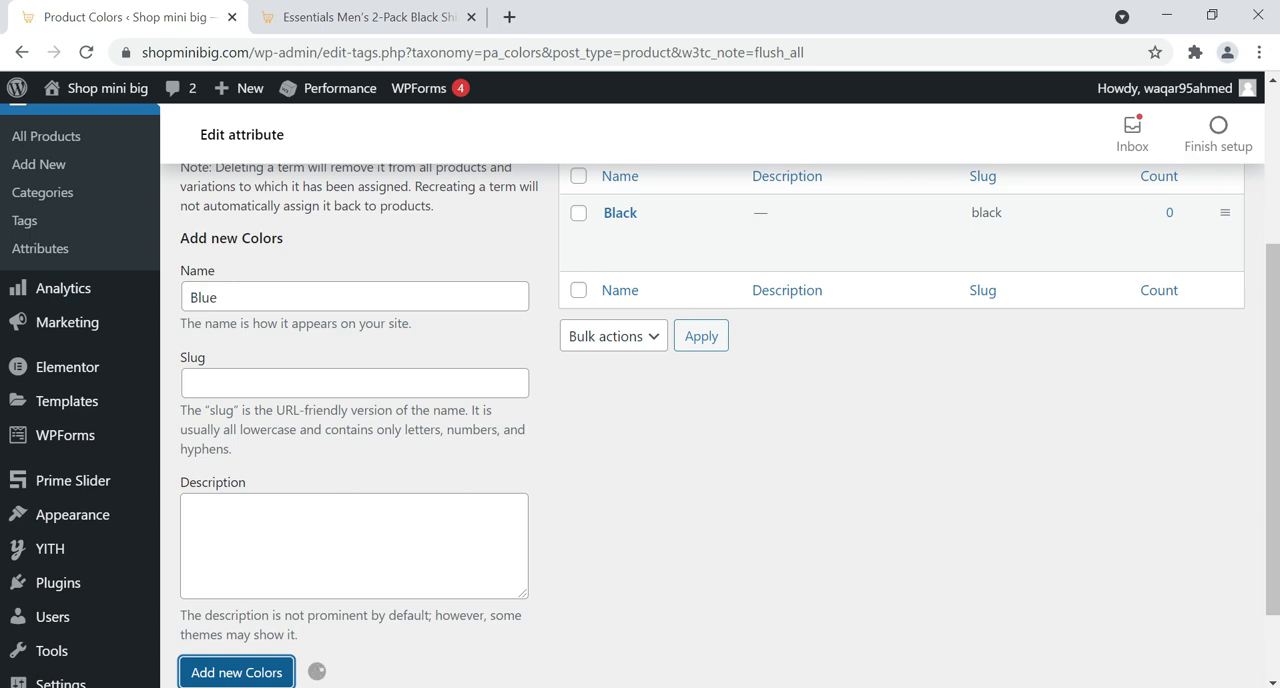
pyautogui.click(288, 304)
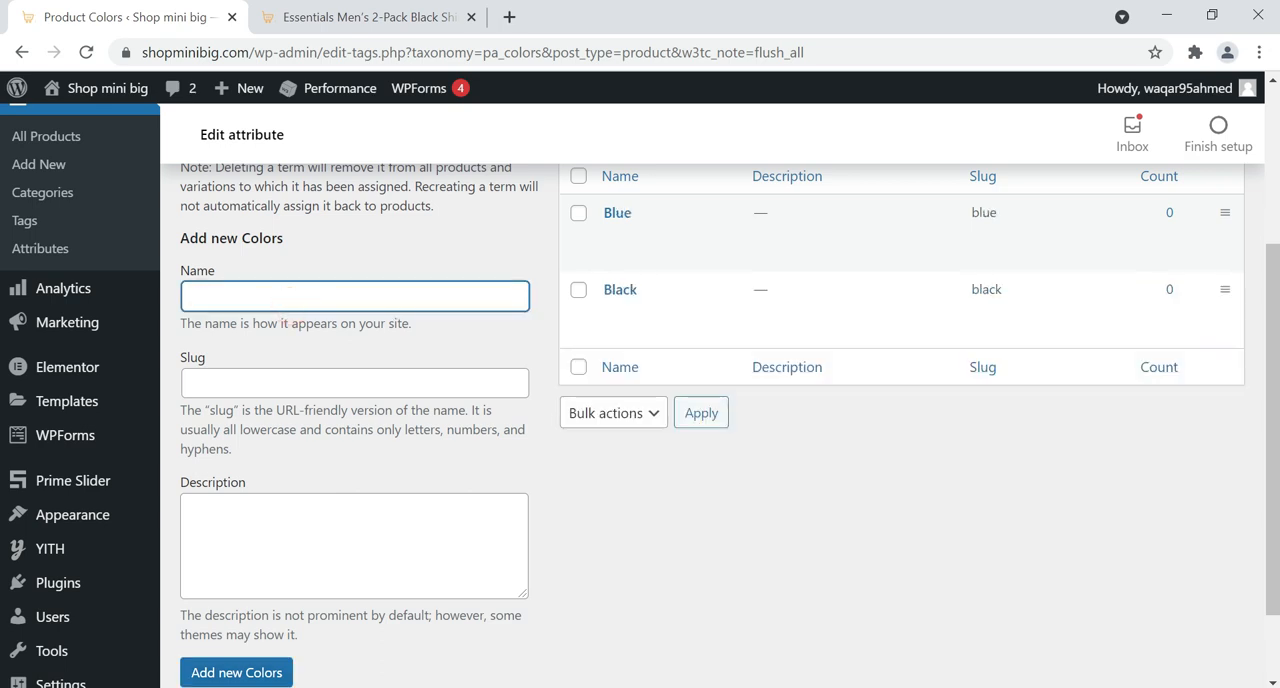
pyautogui.write('Purple')
pyautogui.click(254, 676)
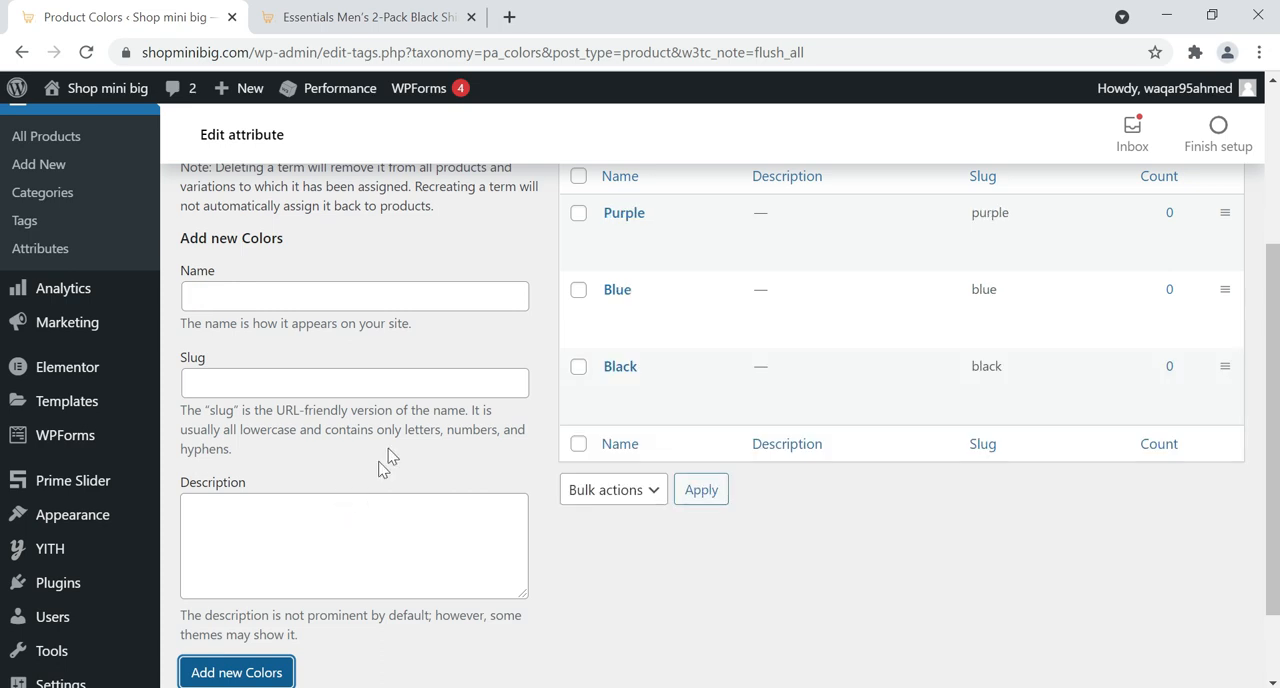
pyautogui.moveTo(613, 229)
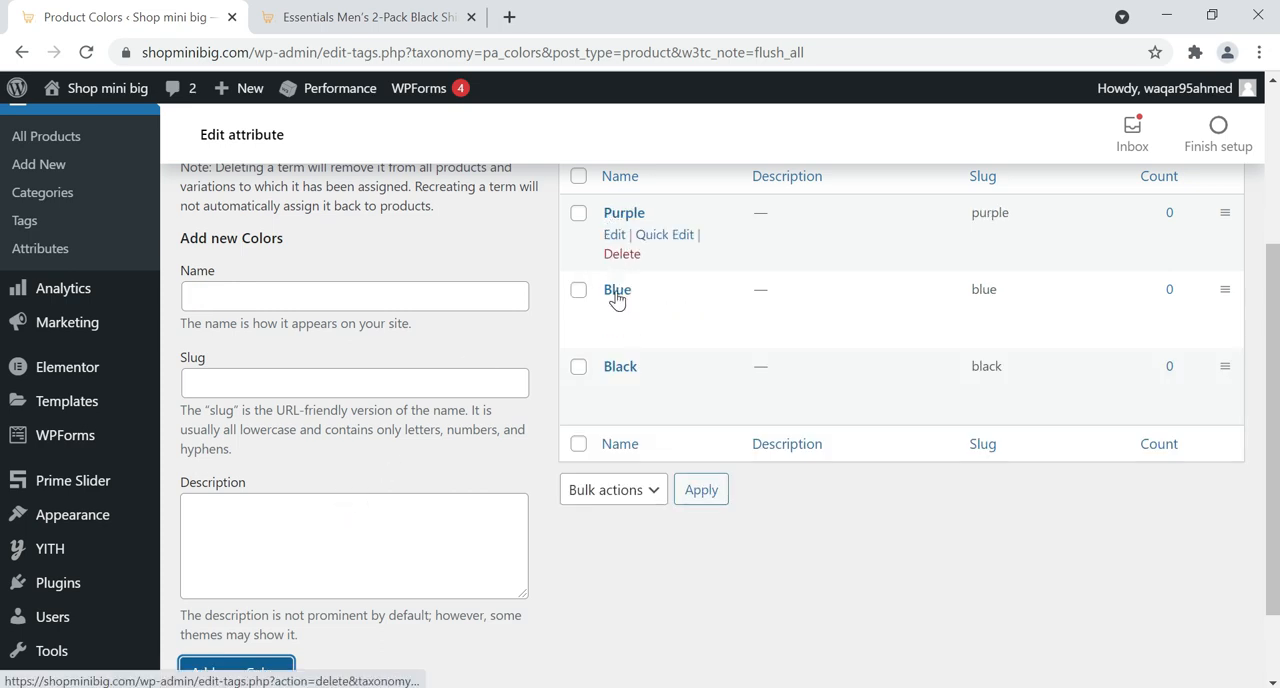
pyautogui.moveTo(622, 292)
pyautogui.moveTo(636, 368)
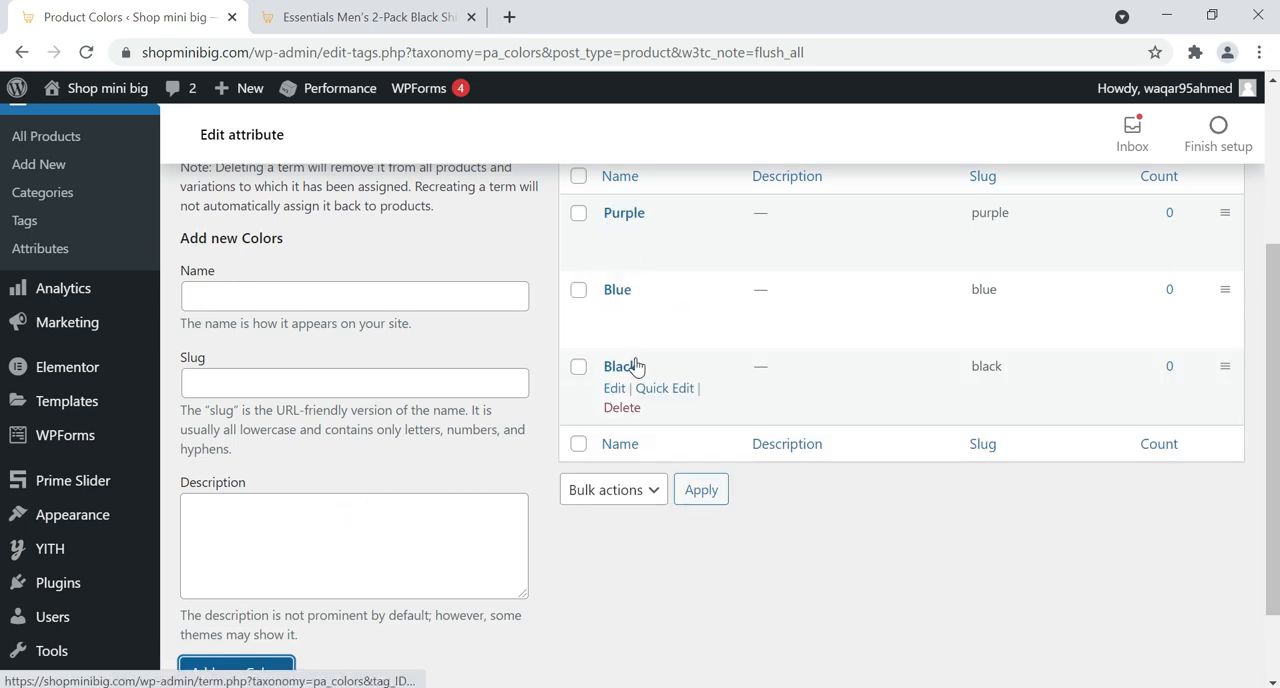
# Return to the product attributes, configure the Sizes terms and add the term Small
pyautogui.click(37, 255)
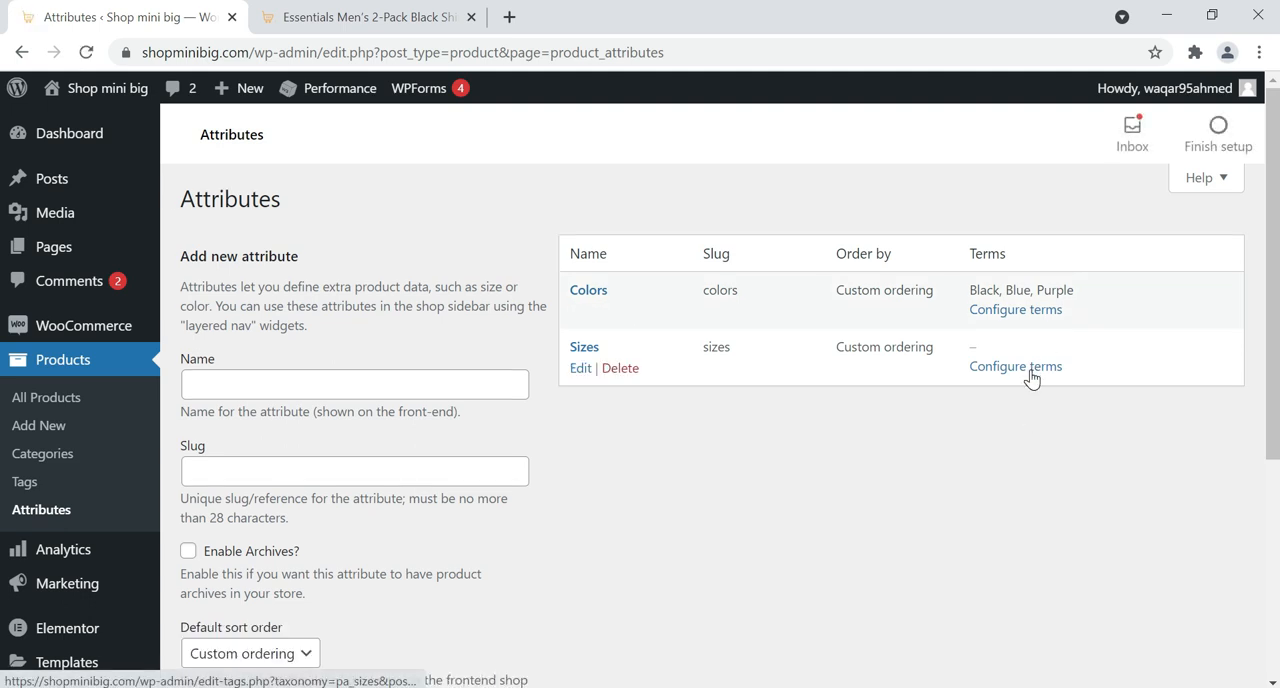
pyautogui.click(1031, 376)
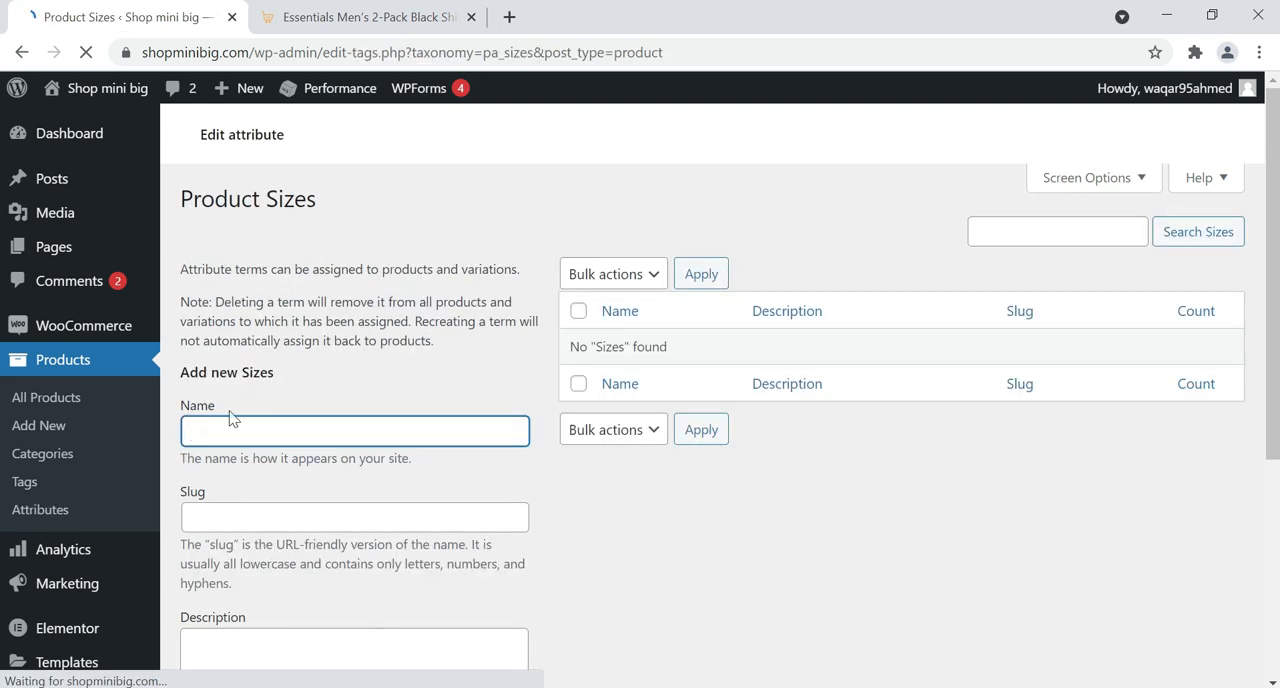
pyautogui.click(256, 432)
pyautogui.write('Small')
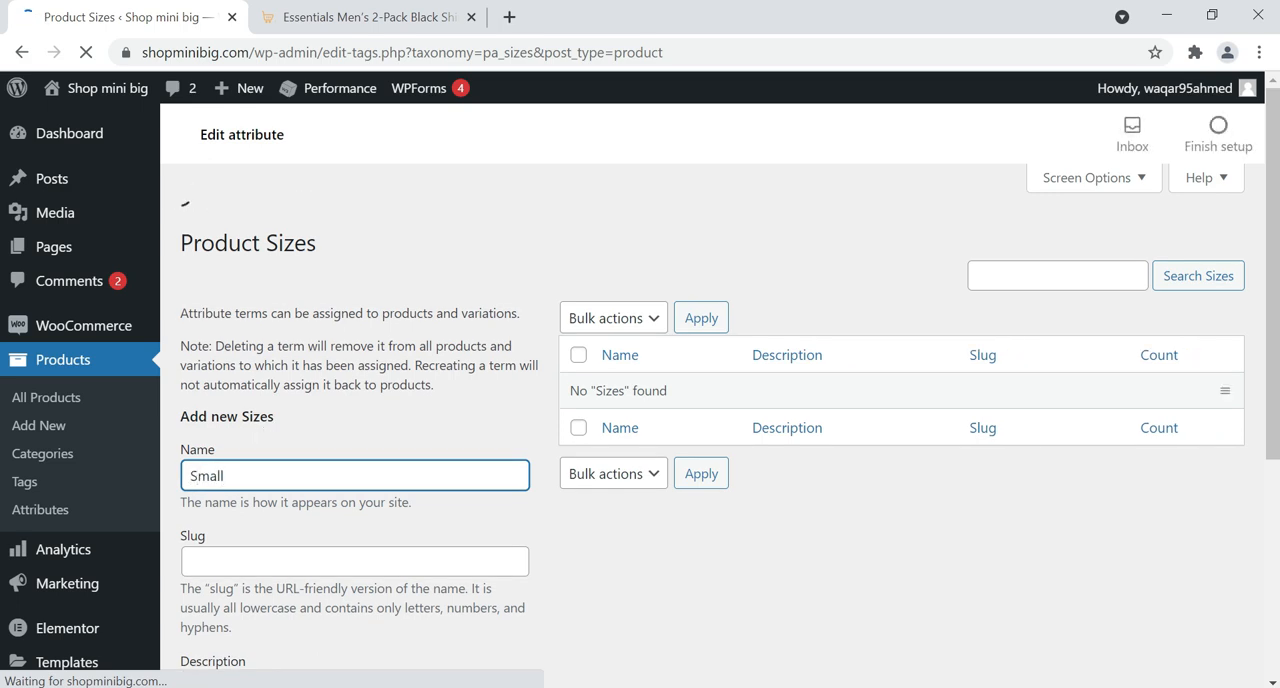
pyautogui.scroll(-3, 256, 432)
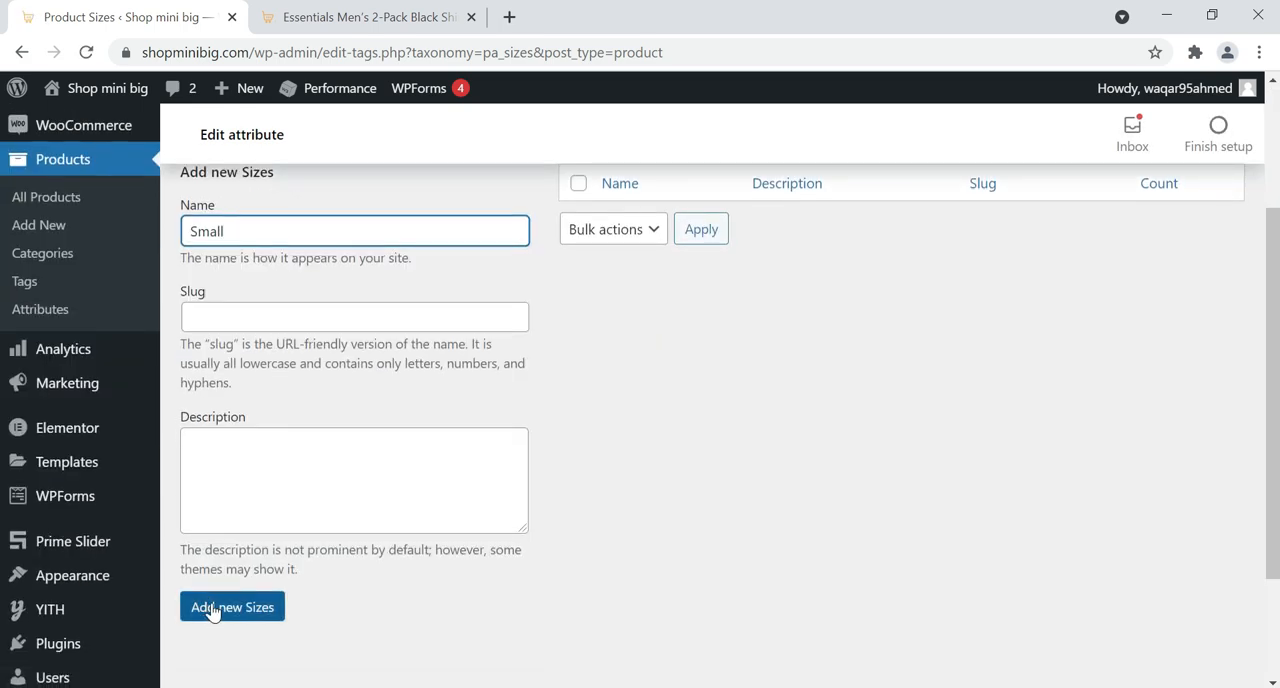
pyautogui.click(212, 609)
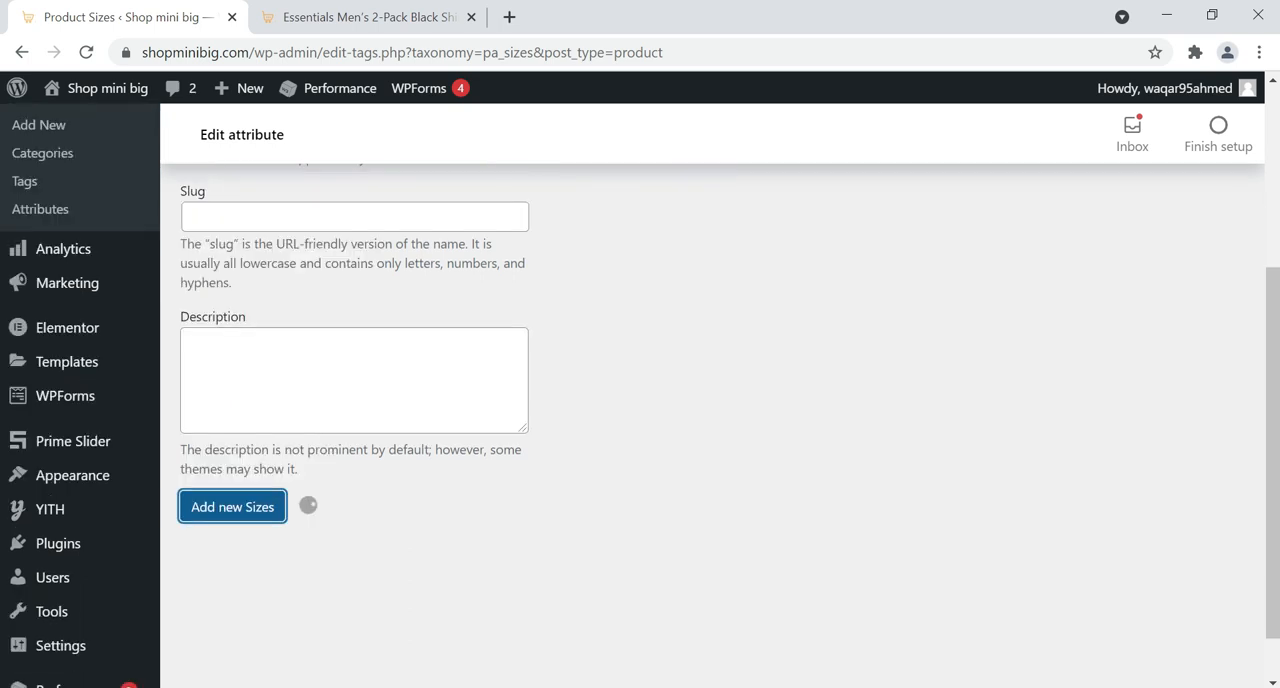
# Add Medium as a new term of the Sizes attribute
pyautogui.click(257, 336)
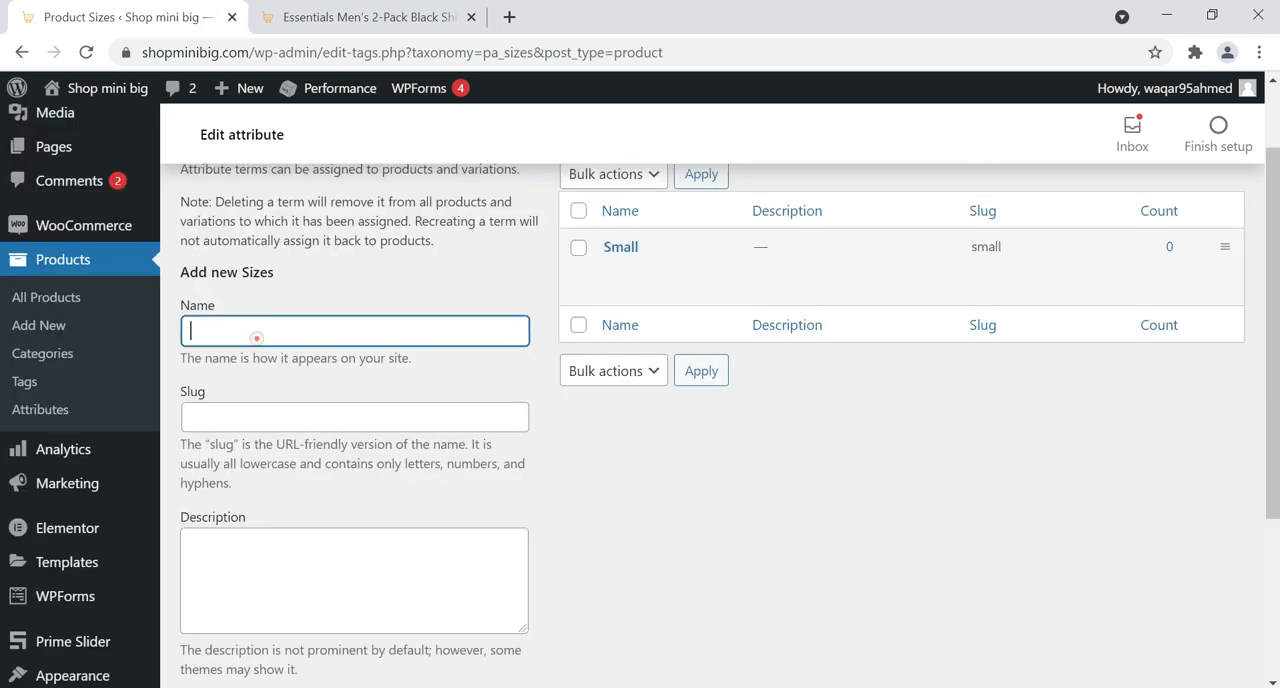
pyautogui.write('Medium')
pyautogui.scroll(-3, 266, 485)
pyautogui.click(253, 458)
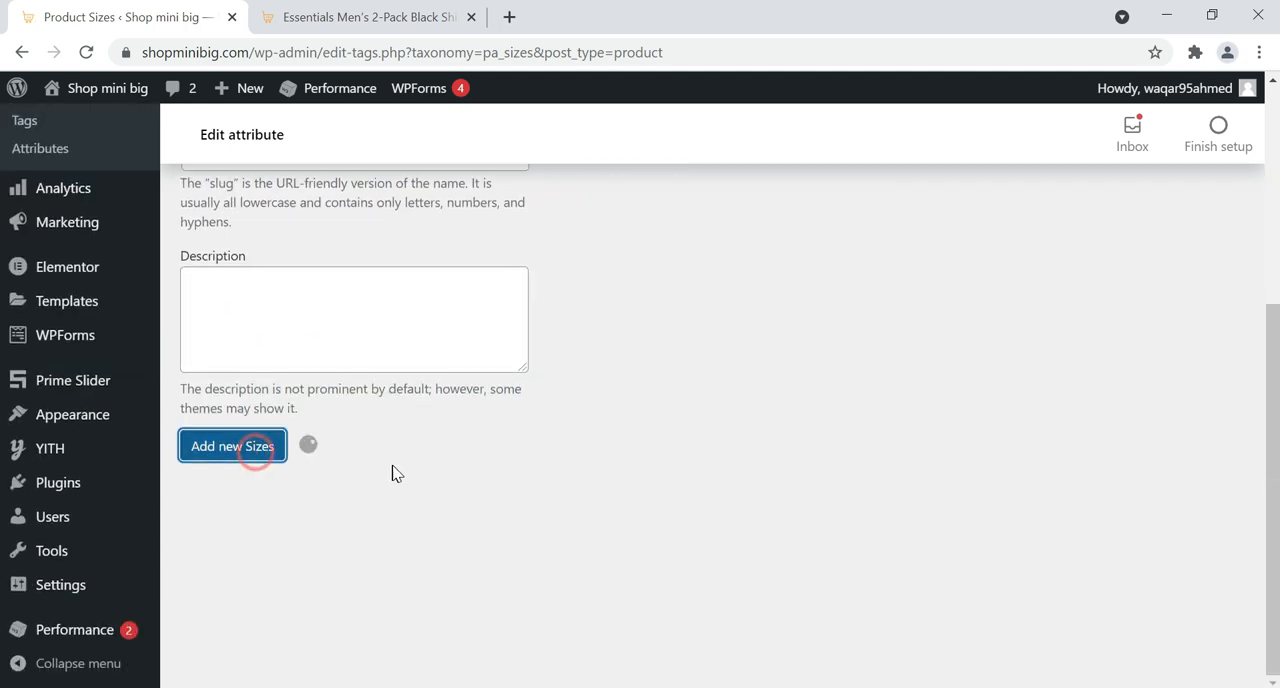
# Add Large as a new term of the Sizes attribute
pyautogui.scroll(2, 394, 474)
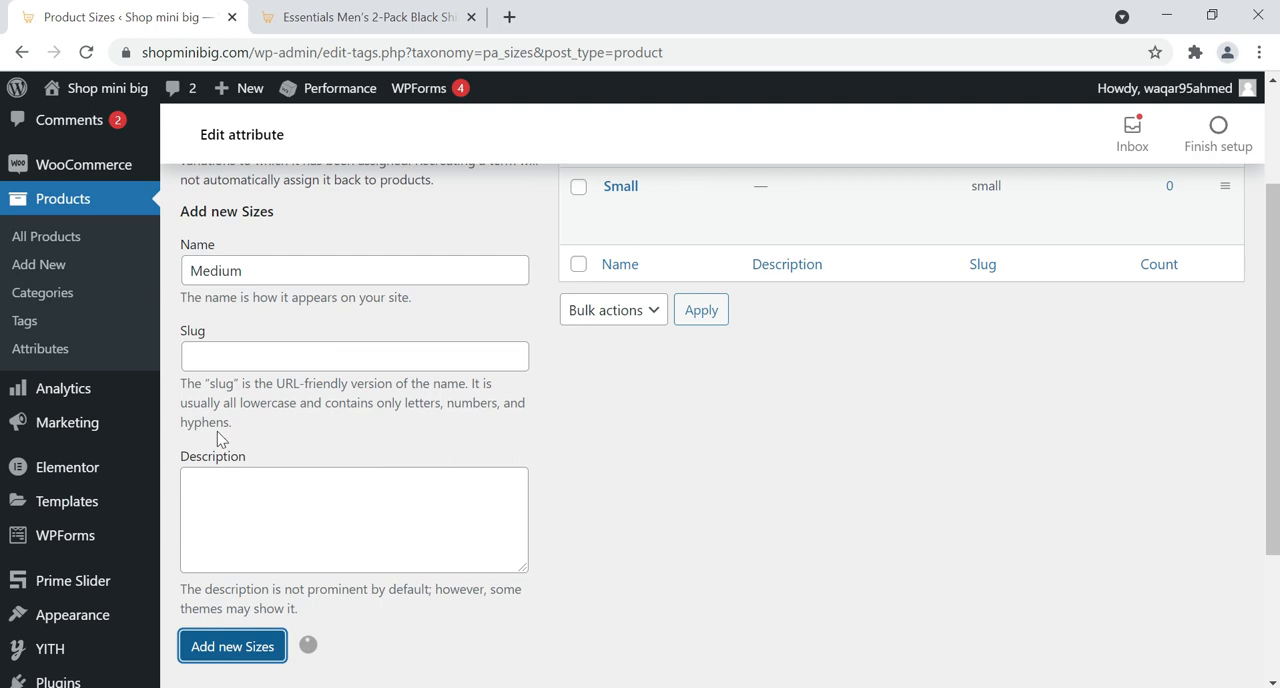
pyautogui.scroll(-1, 220, 438)
pyautogui.scroll(2, 226, 400)
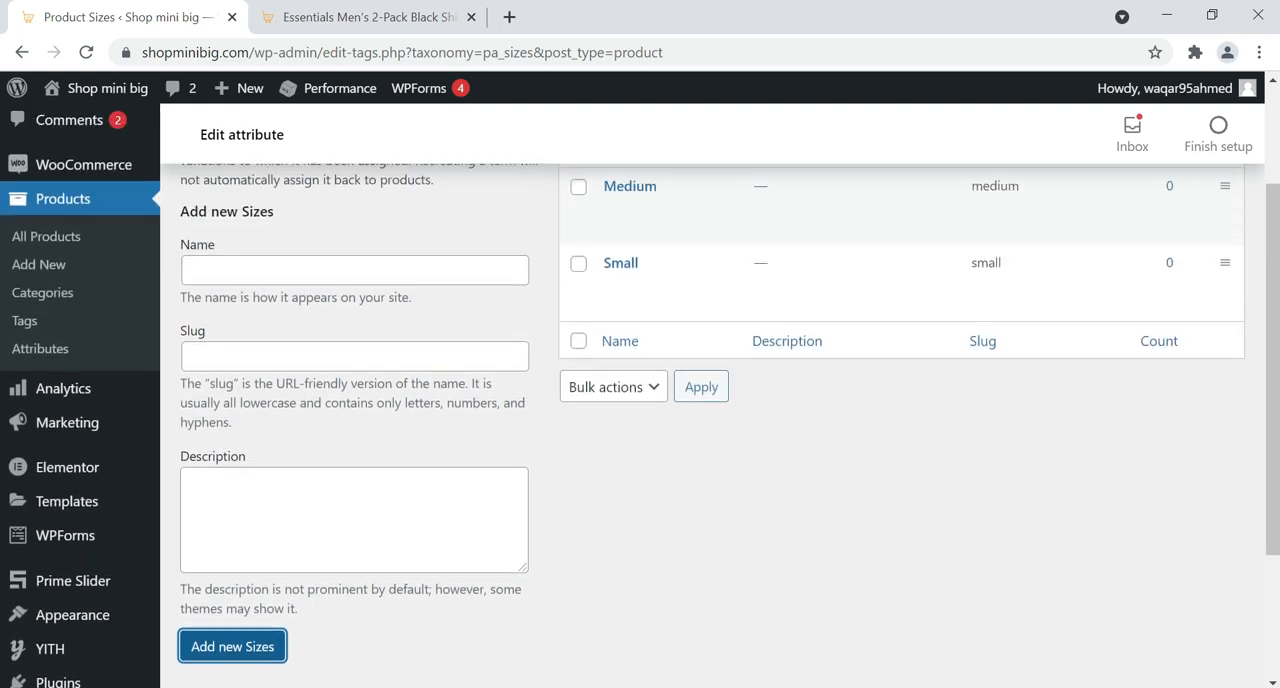
pyautogui.click(226, 368)
pyautogui.write('Large')
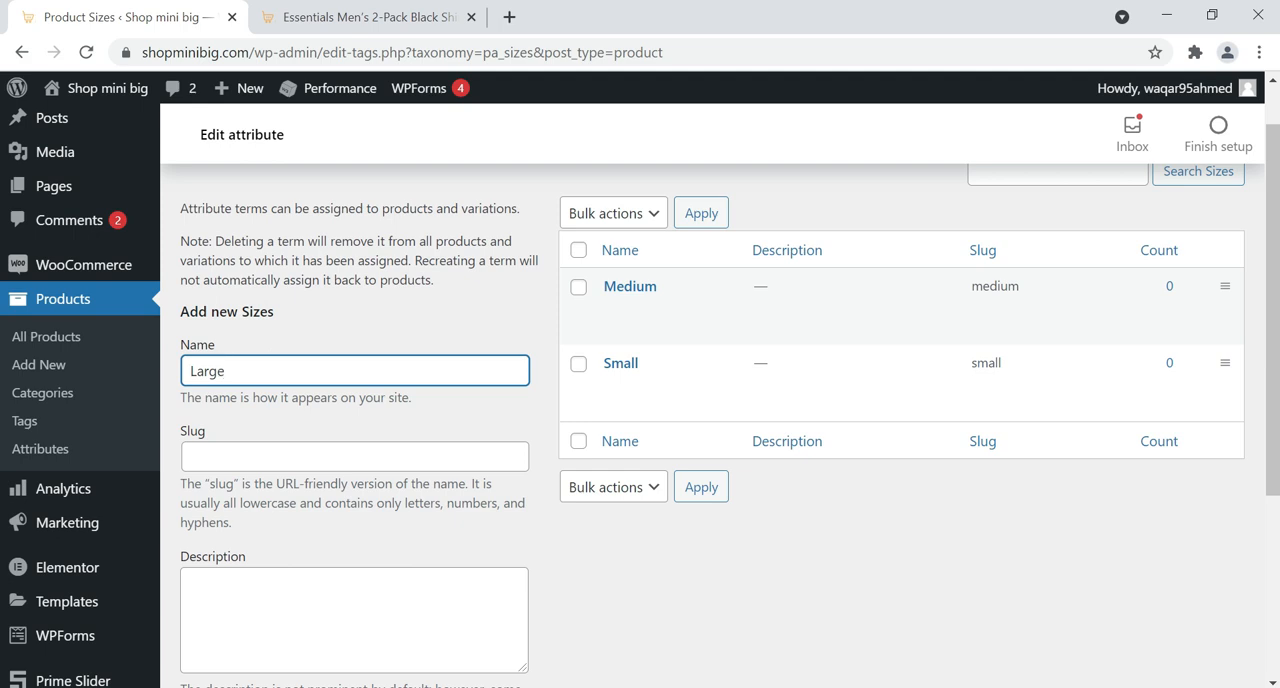
pyautogui.scroll(-3, 243, 557)
pyautogui.click(246, 458)
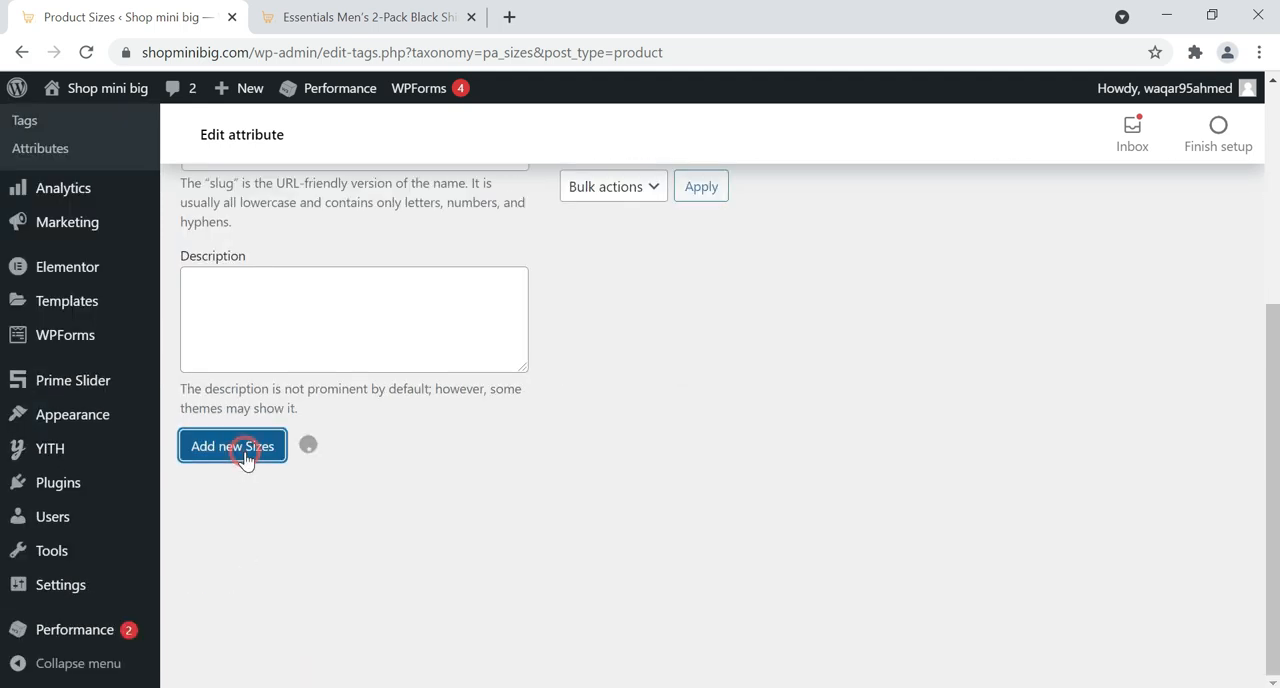
pyautogui.scroll(2, 392, 484)
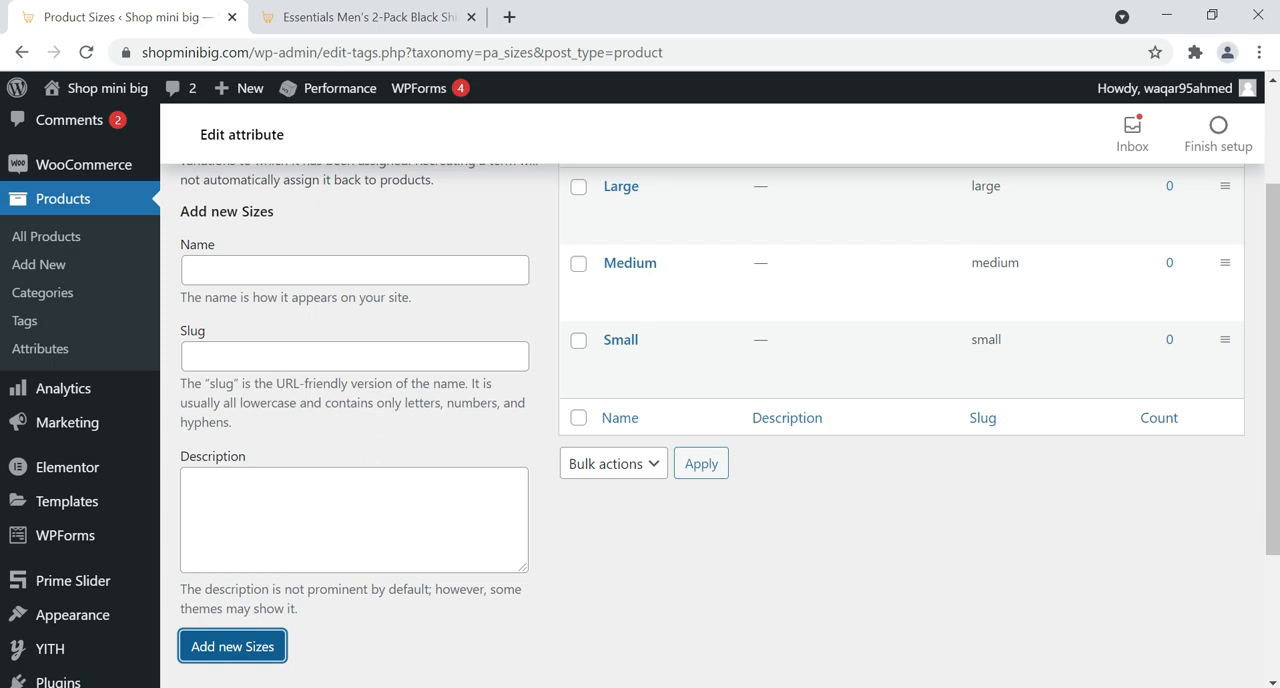
# Start a new product and enter "Long Description" as its main description
pyautogui.click(60, 275)
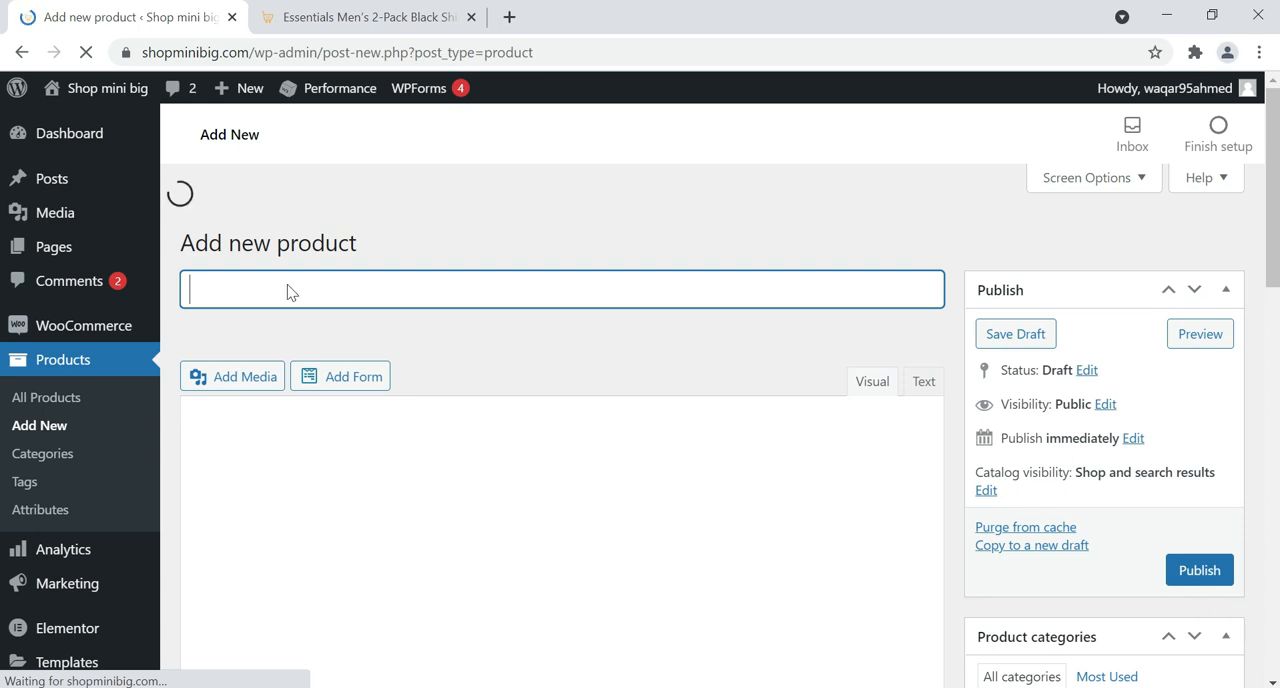
pyautogui.click(288, 248)
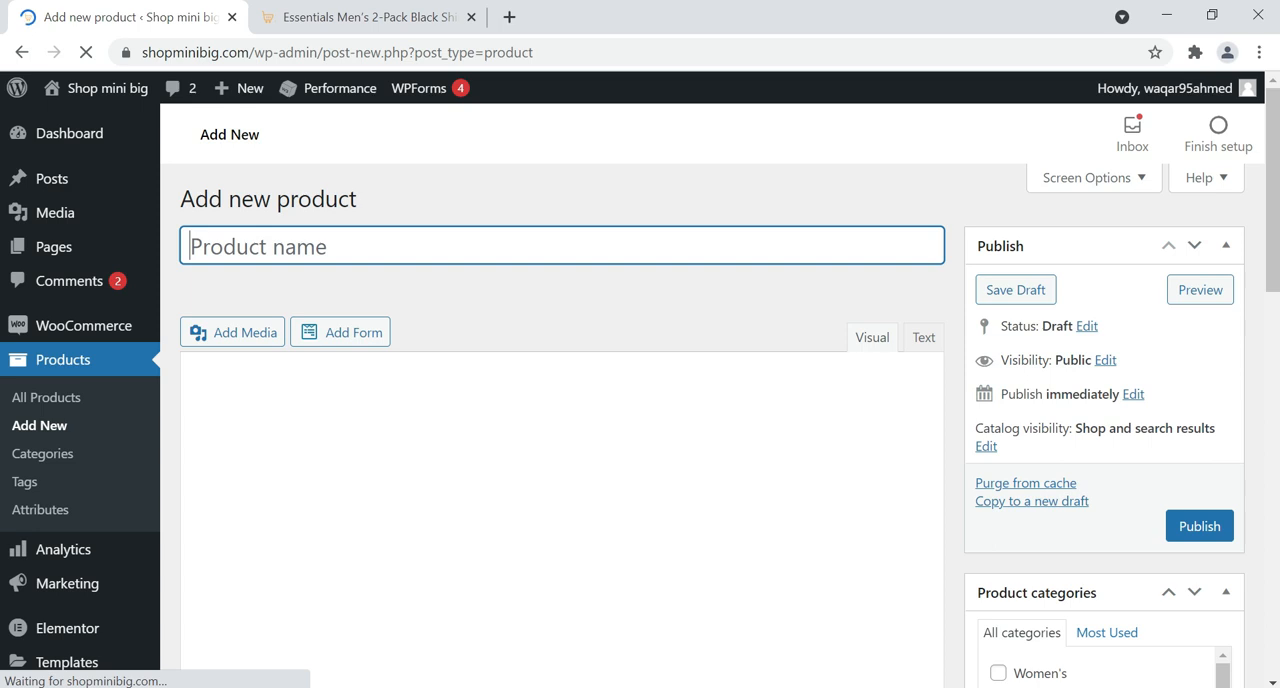
pyautogui.click(202, 428)
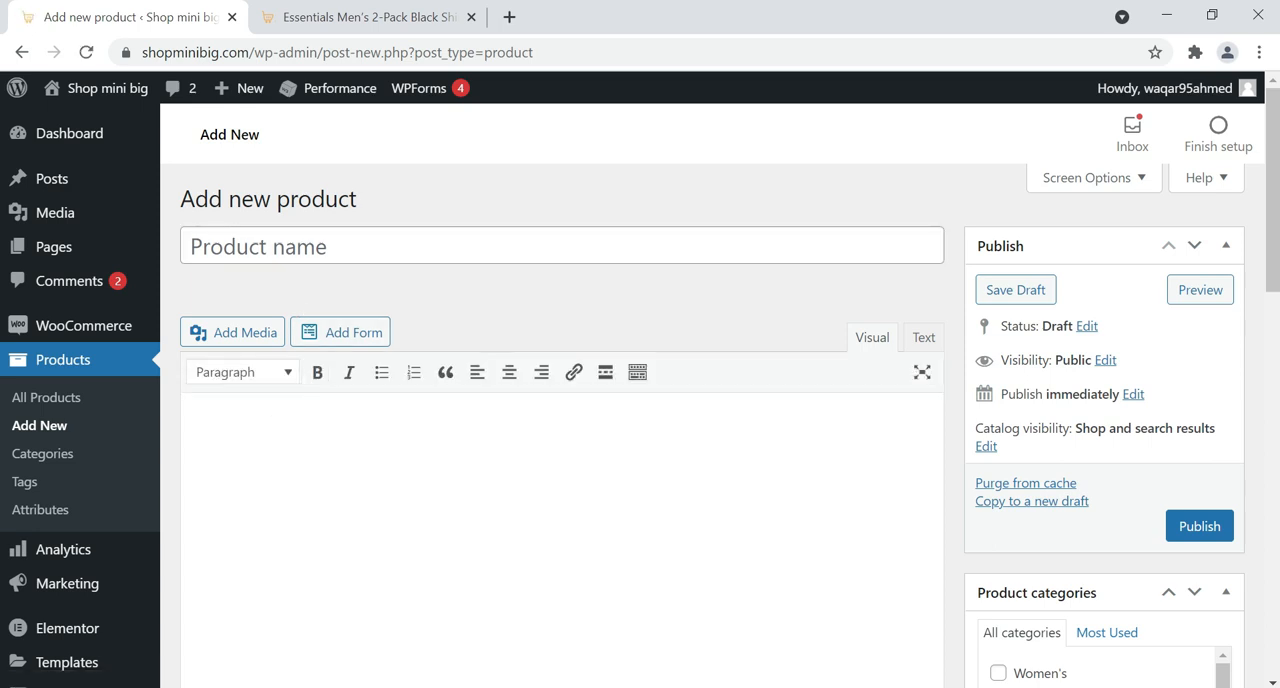
pyautogui.write('Long Description')
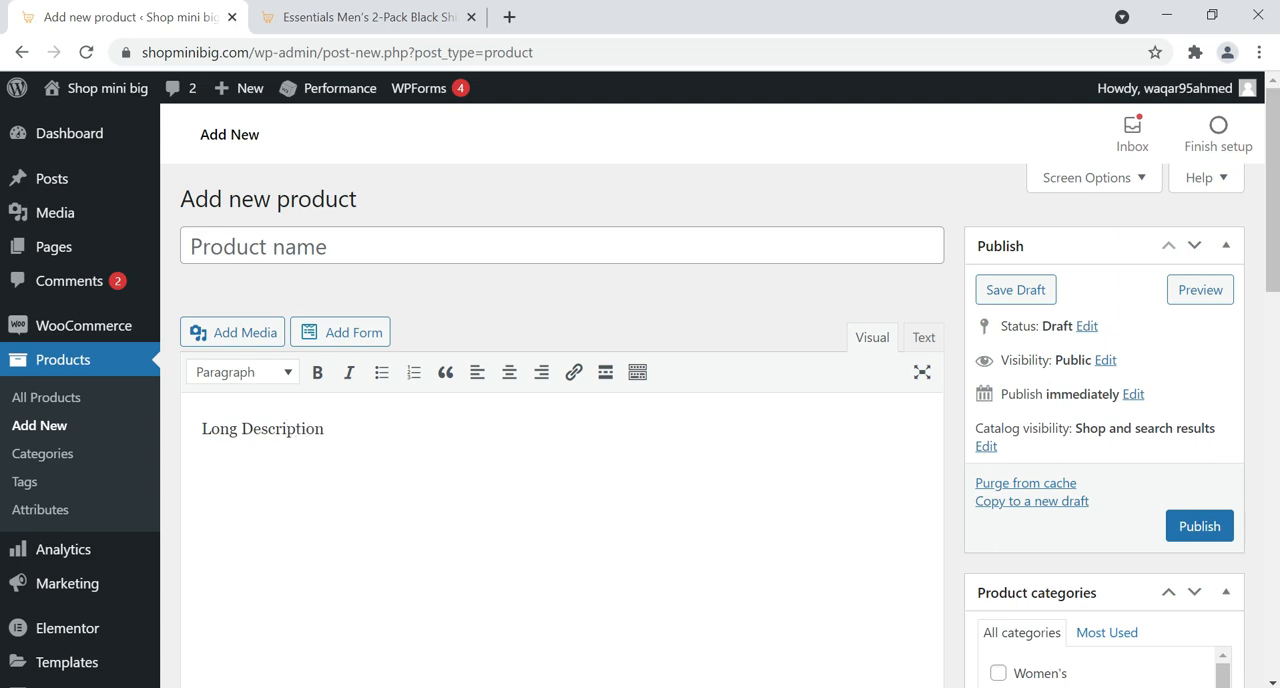
# Enter "Short Description" as the product short description
pyautogui.scroll(-5, 420, 450)
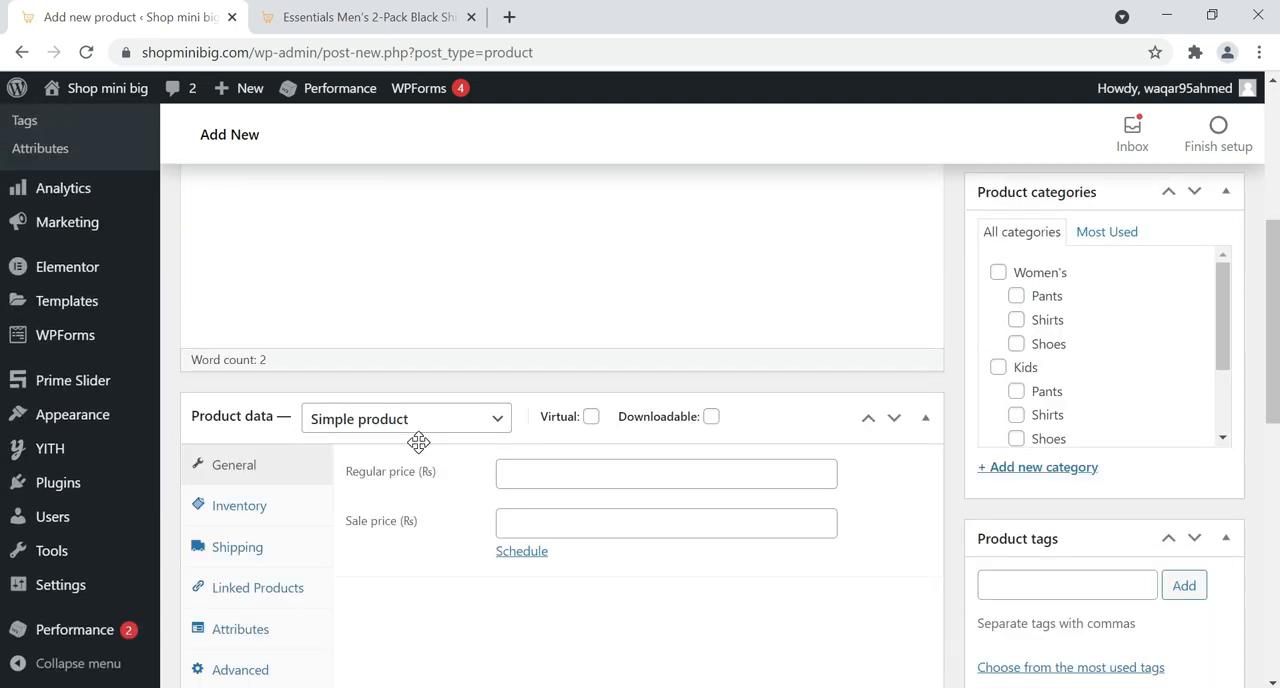
pyautogui.scroll(-5, 420, 450)
pyautogui.click(416, 444)
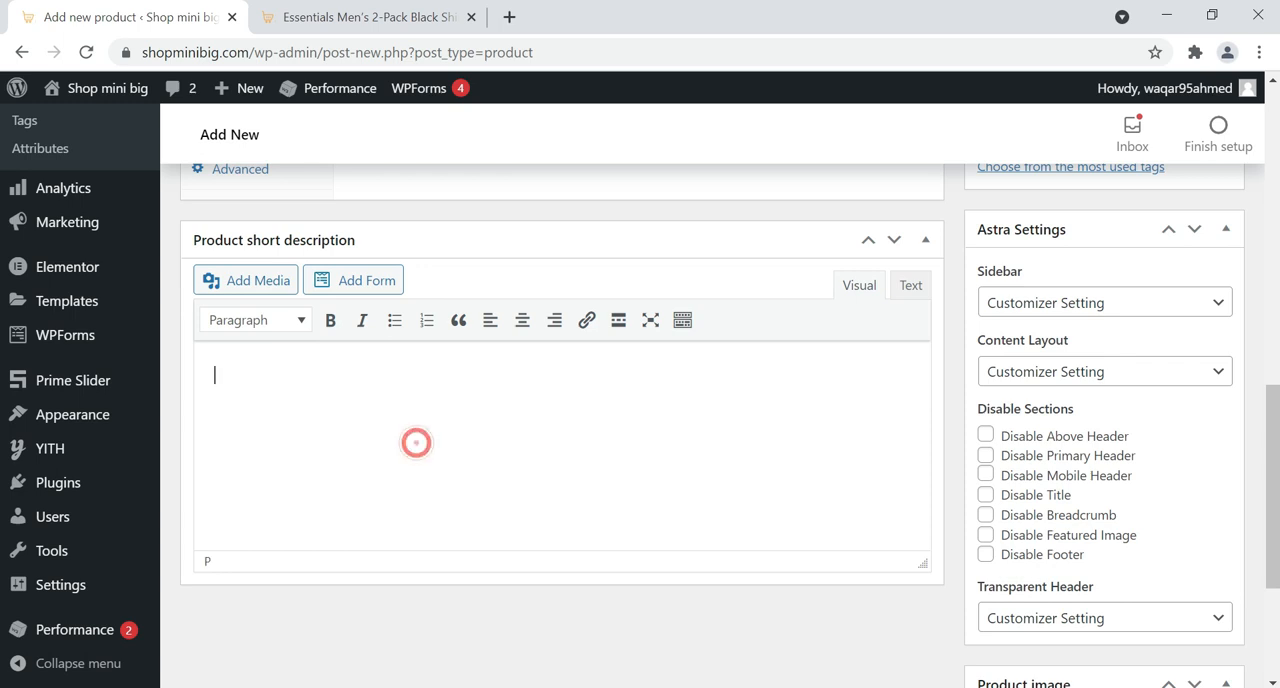
pyautogui.write('Short Description')
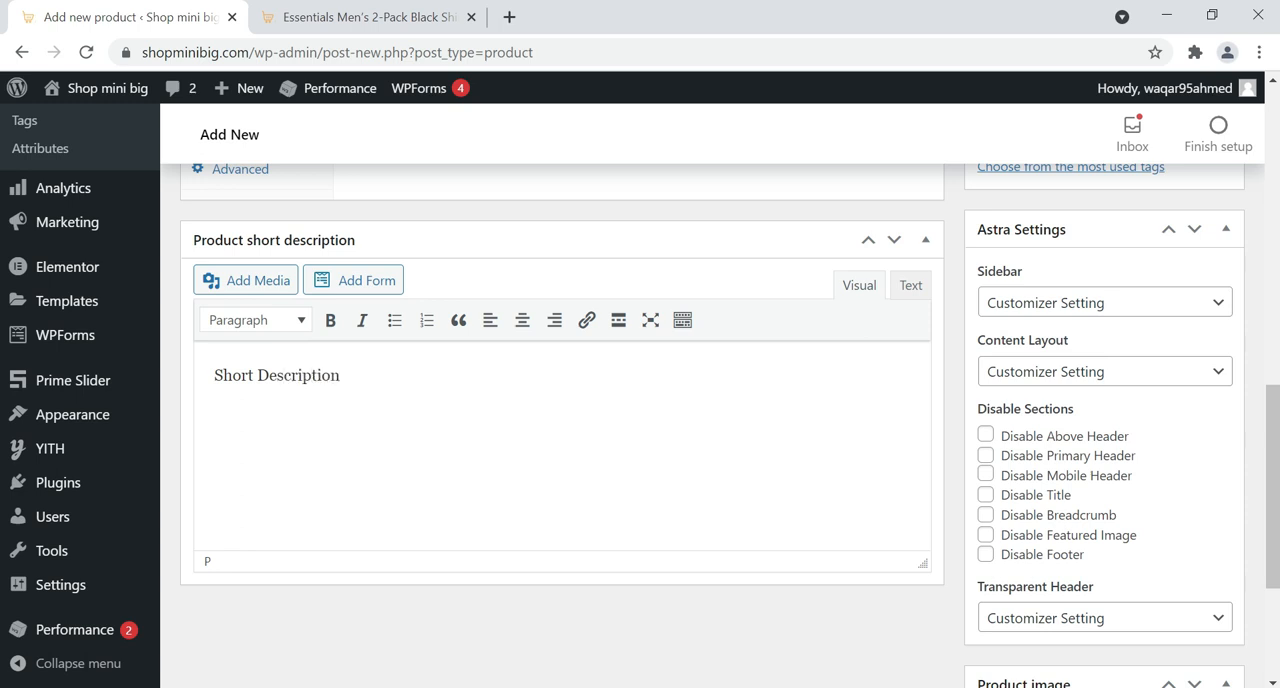
# Set the product type to Variable product in the product data
pyautogui.scroll(5, 414, 452)
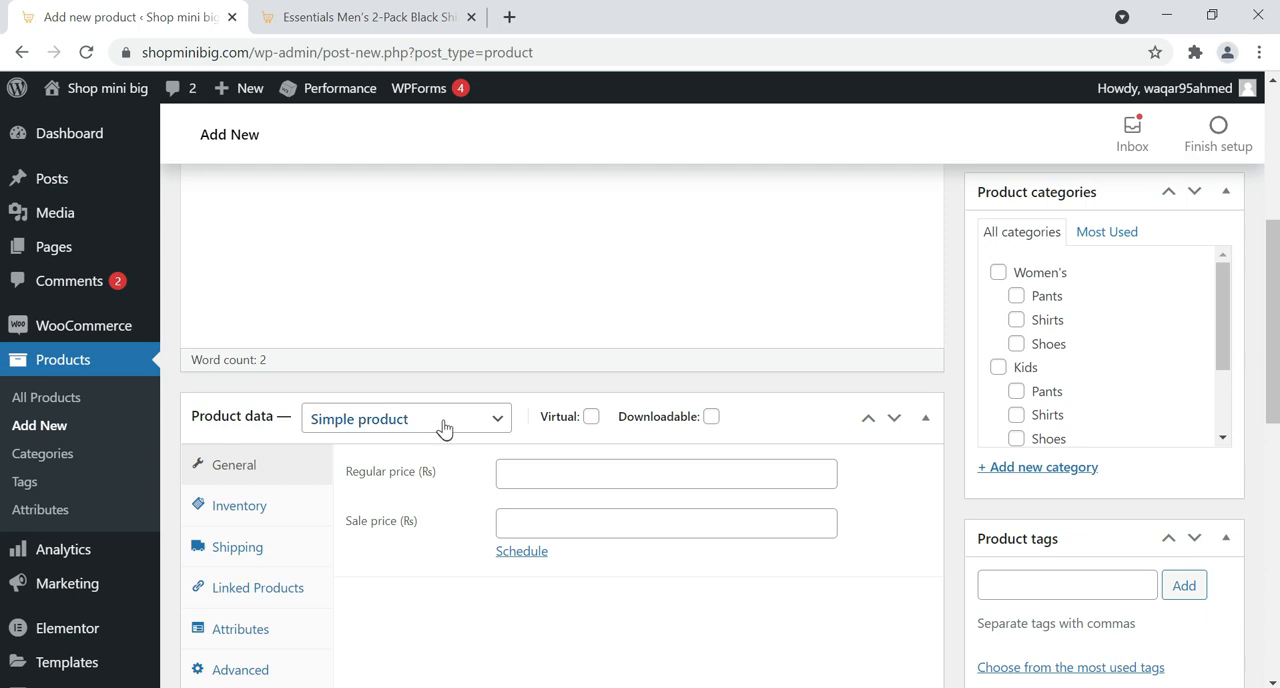
pyautogui.scroll(-1, 495, 300)
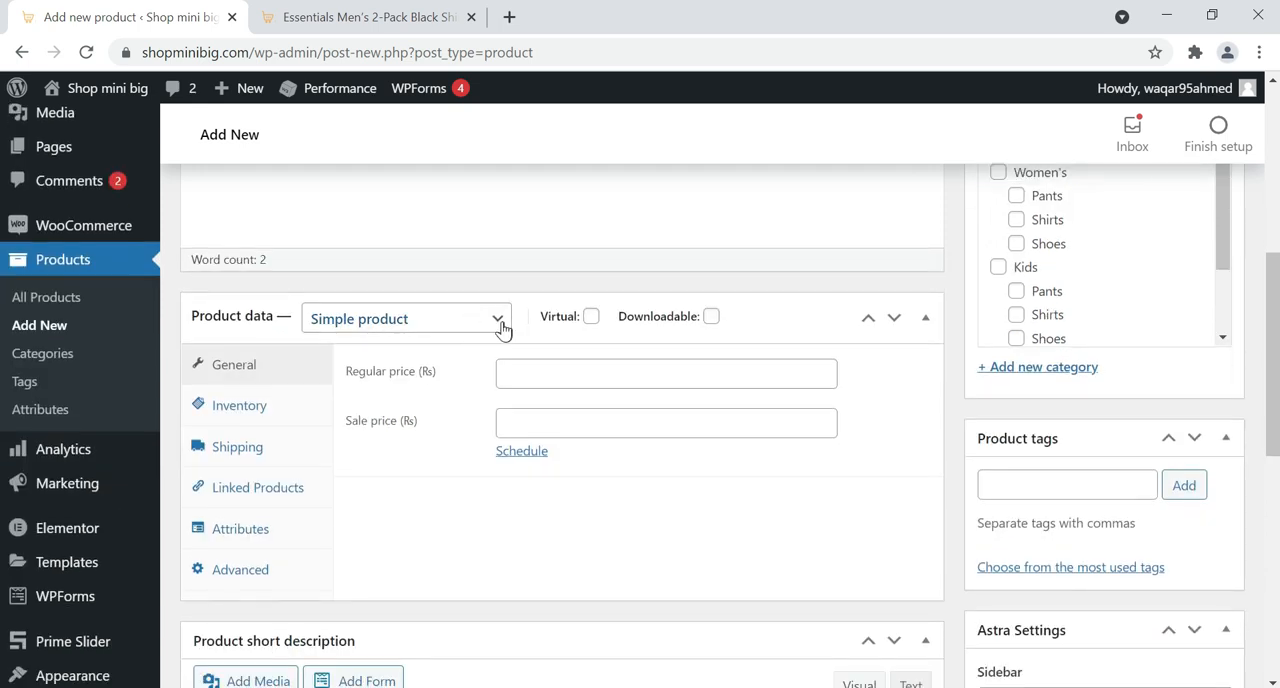
pyautogui.click(497, 320)
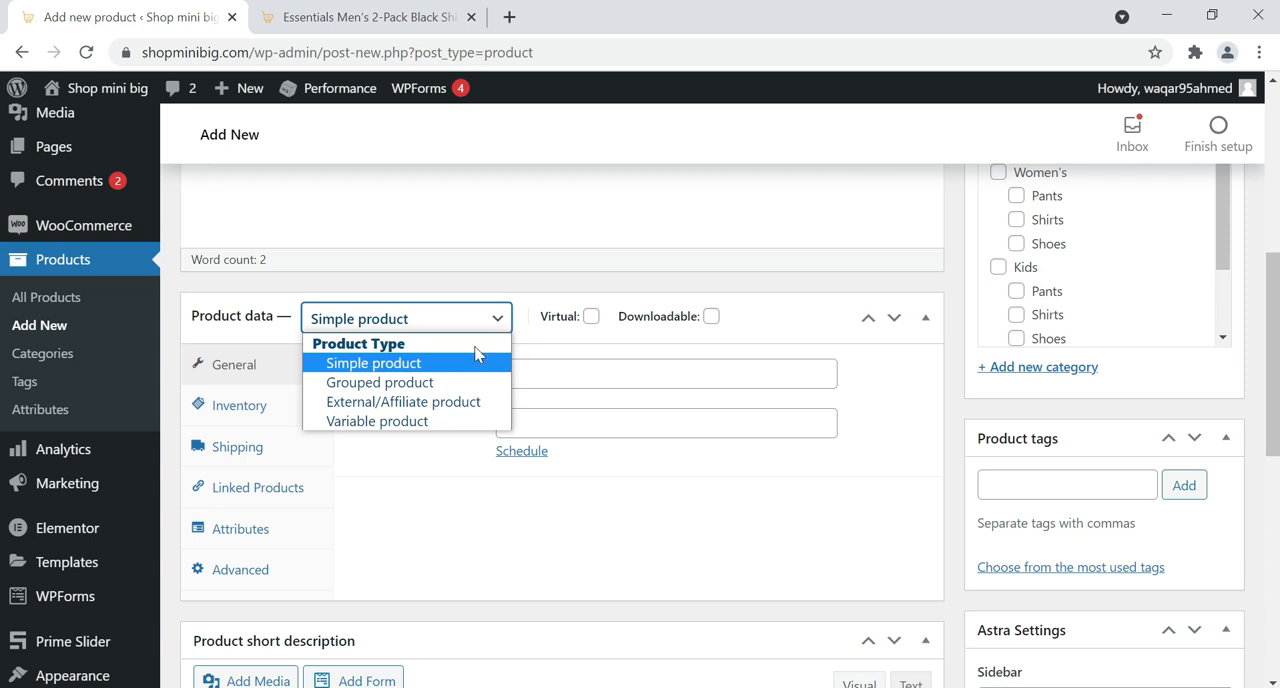
pyautogui.click(393, 423)
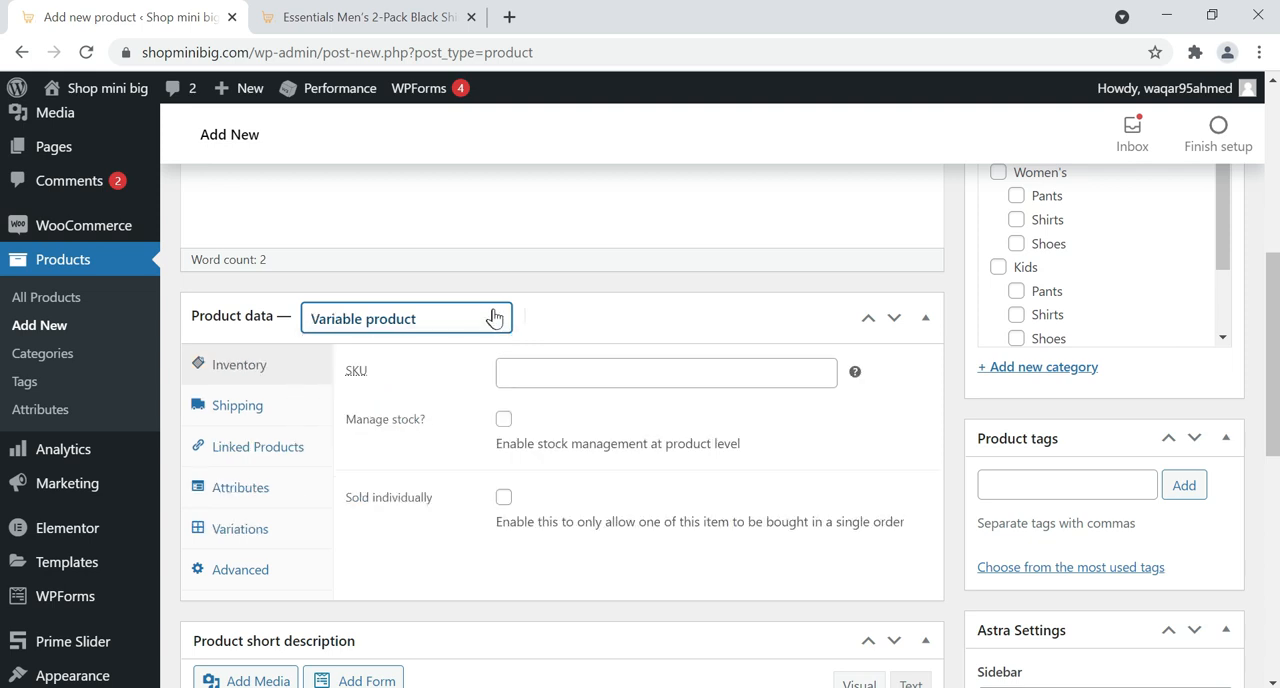
# Add the Colors attribute to the variable product
pyautogui.click(246, 487)
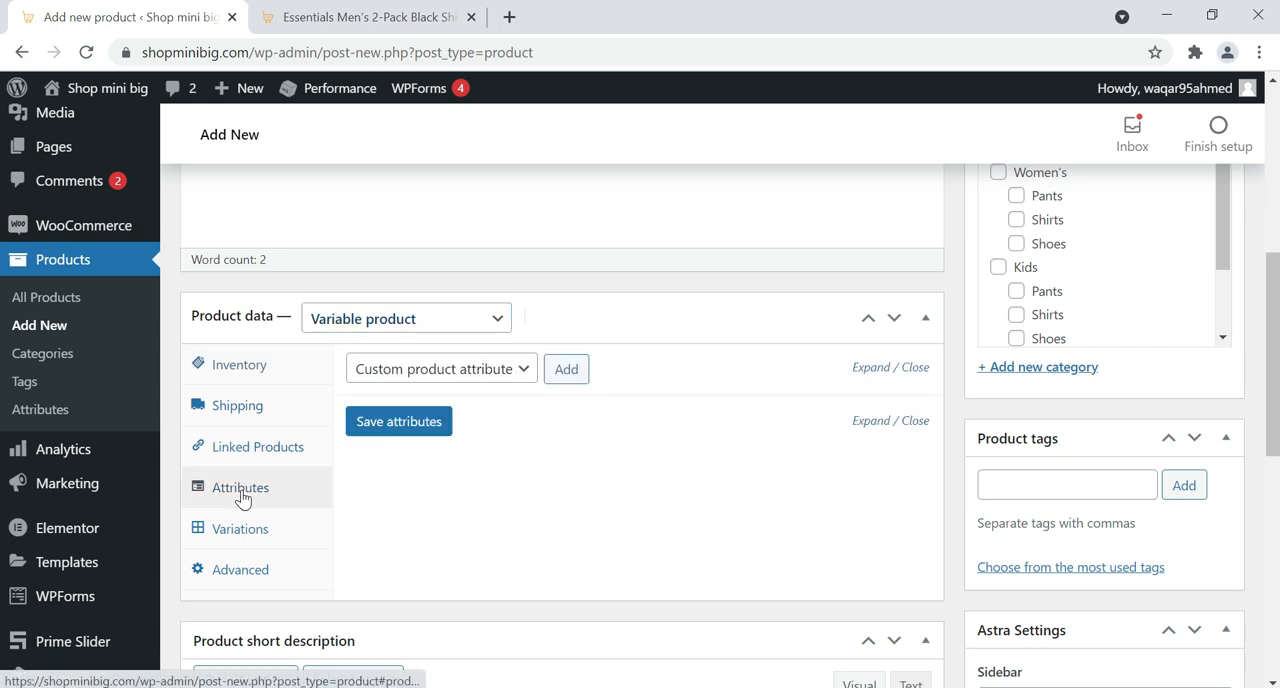
pyautogui.click(520, 370)
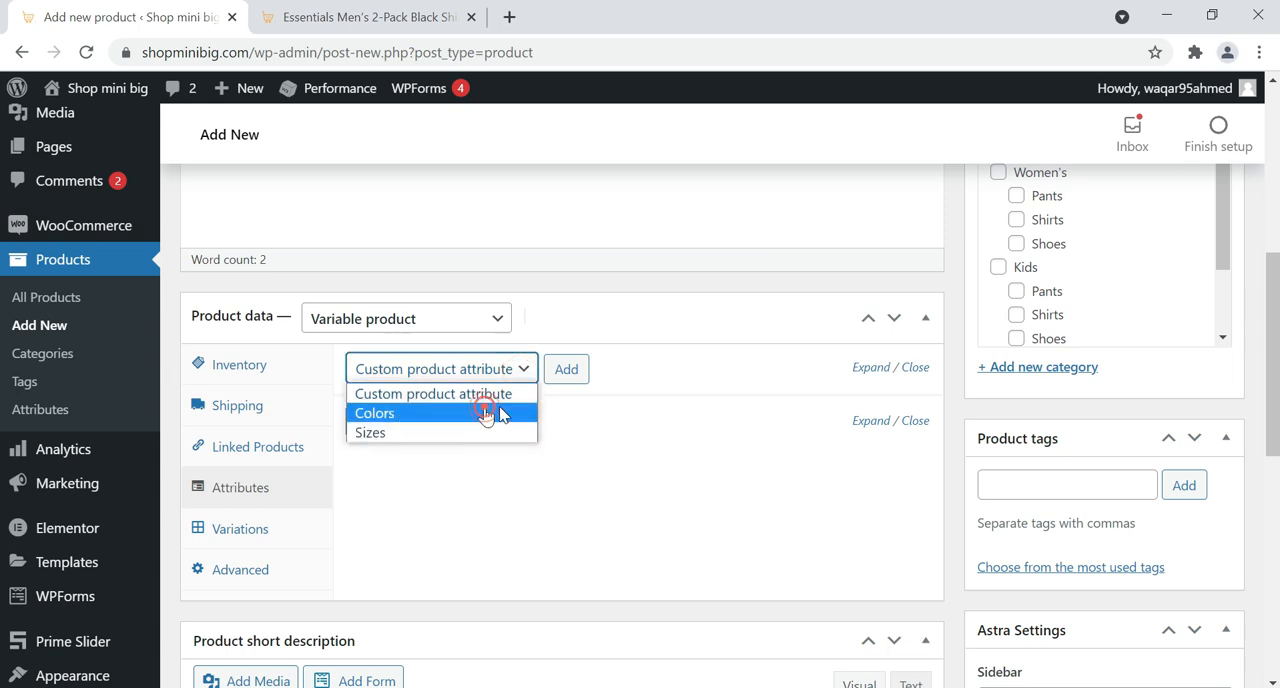
pyautogui.click(490, 410)
pyautogui.click(555, 383)
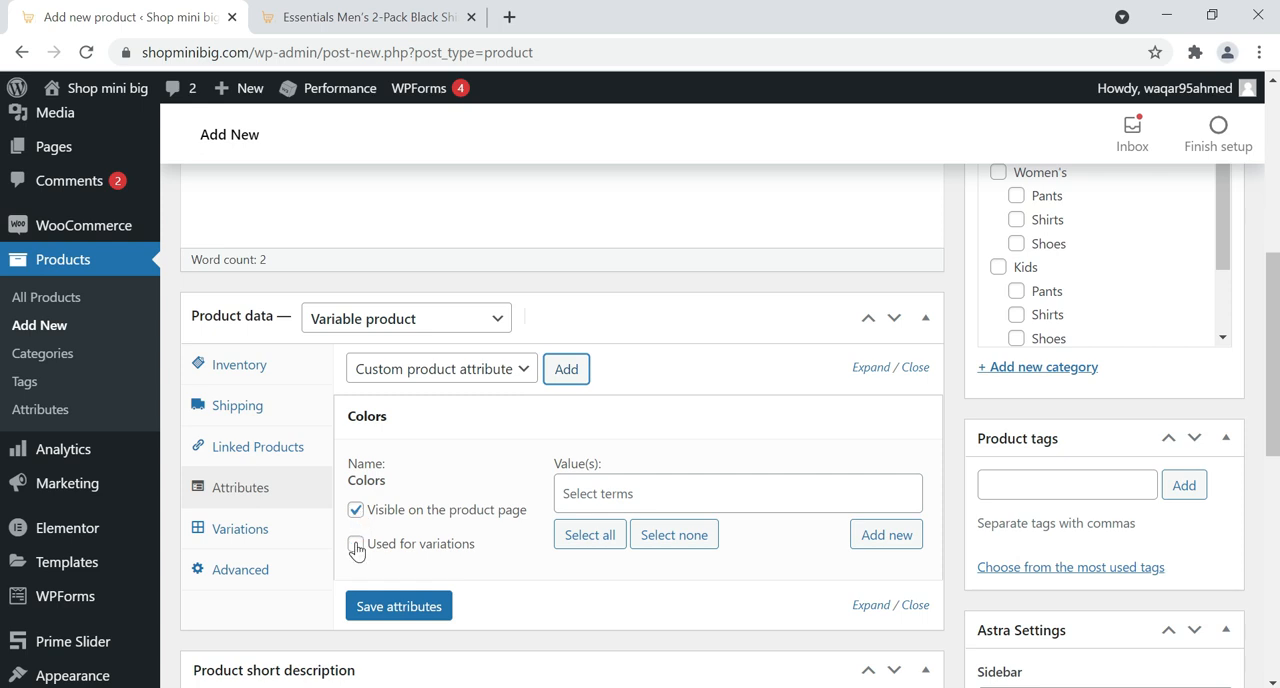
# Enable Colors for variations and select Black, Blue and Purple as its values
pyautogui.click(356, 545)
pyautogui.click(738, 493)
pyautogui.click(622, 520)
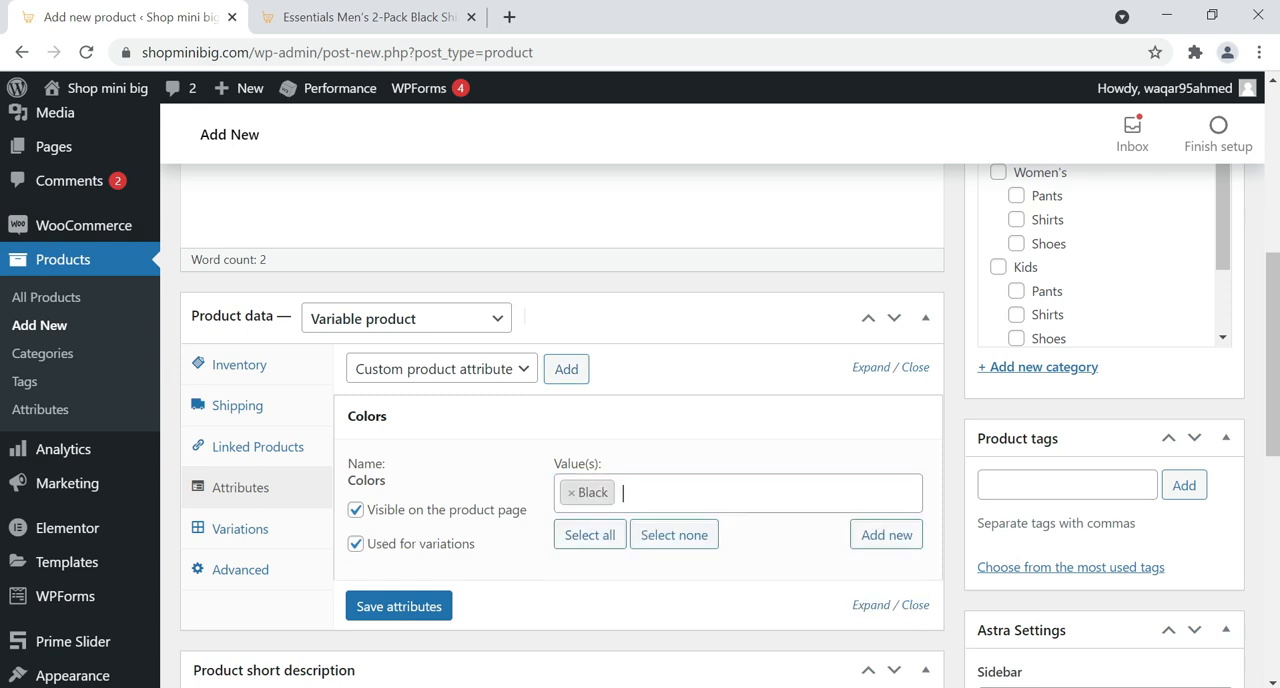
pyautogui.click(632, 494)
pyautogui.click(620, 563)
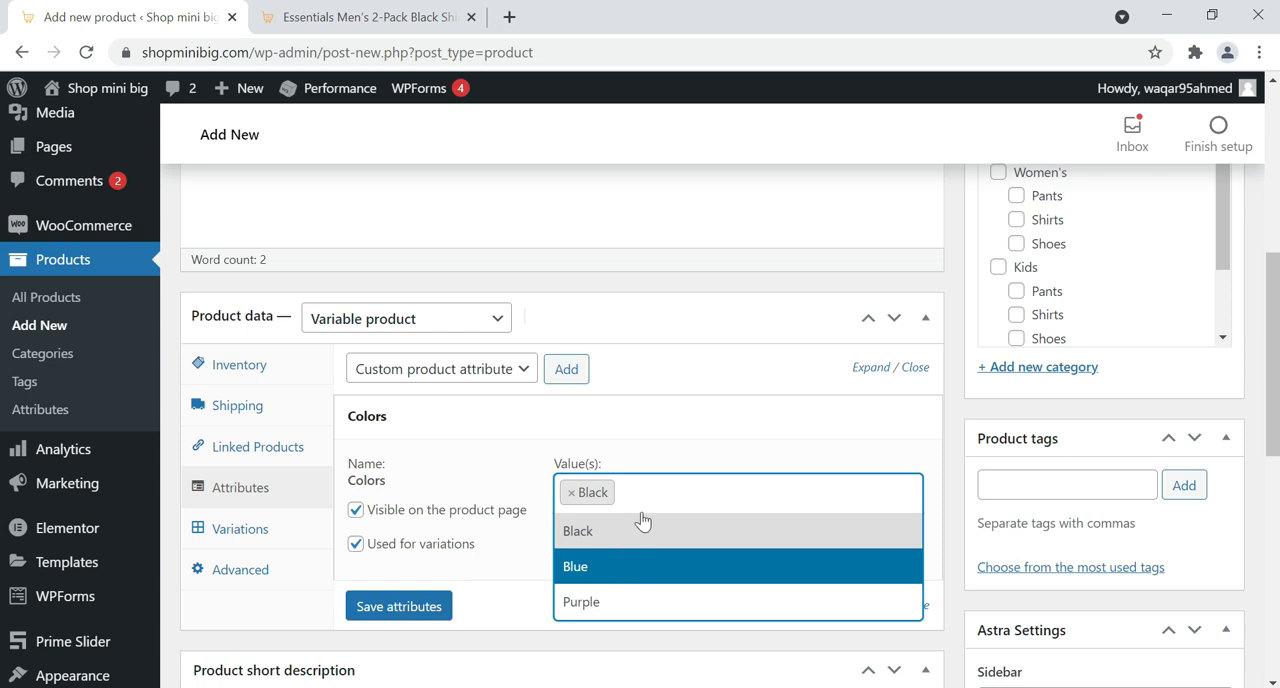
pyautogui.click(640, 492)
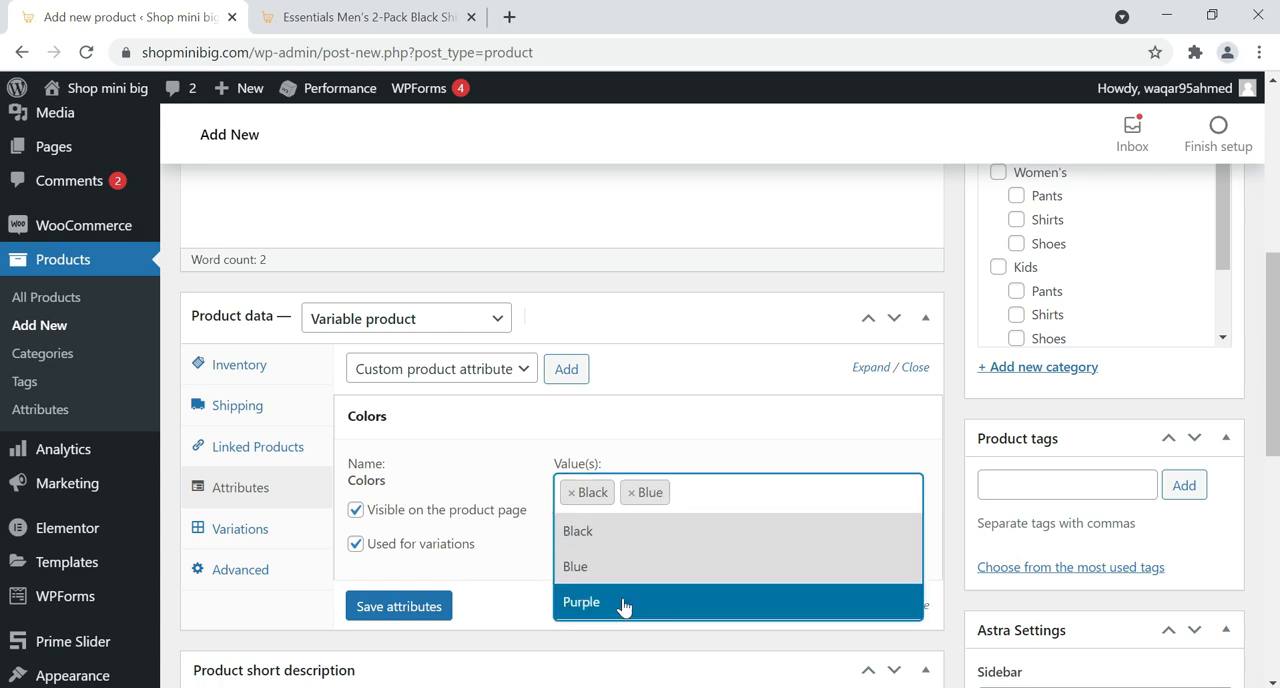
pyautogui.click(623, 605)
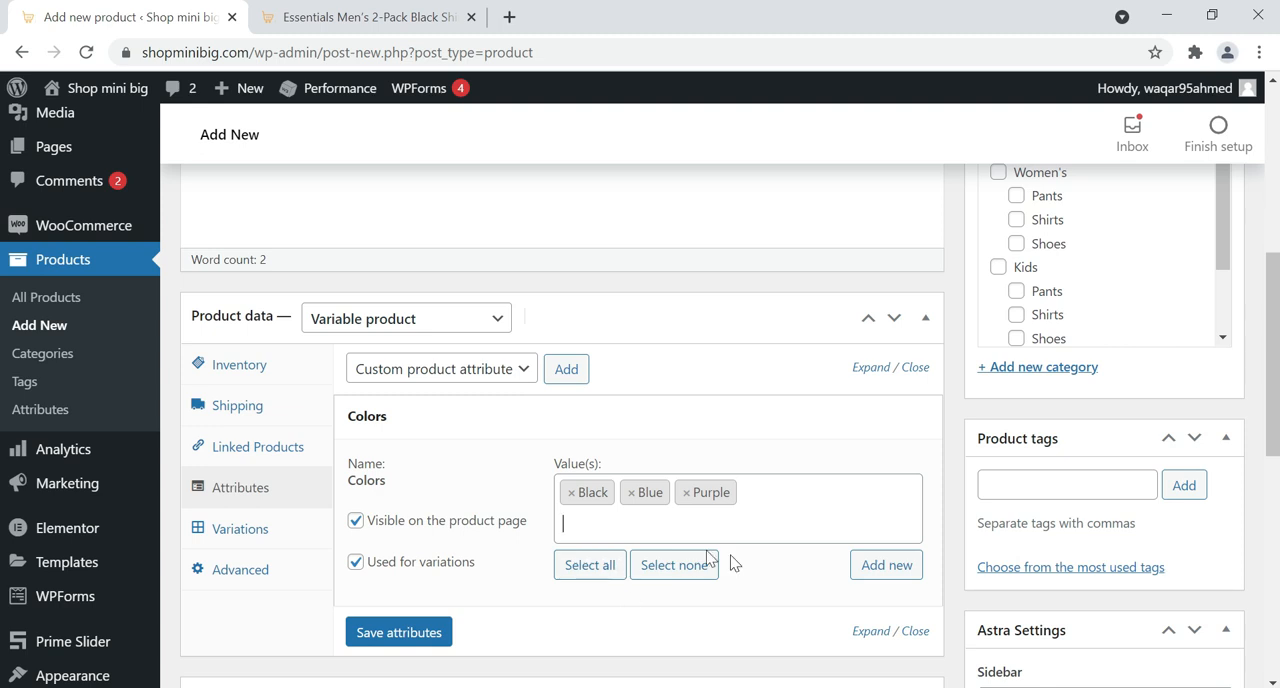
# Create a new Colors term named Red from the product and remove it from the product's selected values
pyautogui.click(858, 576)
pyautogui.click(860, 566)
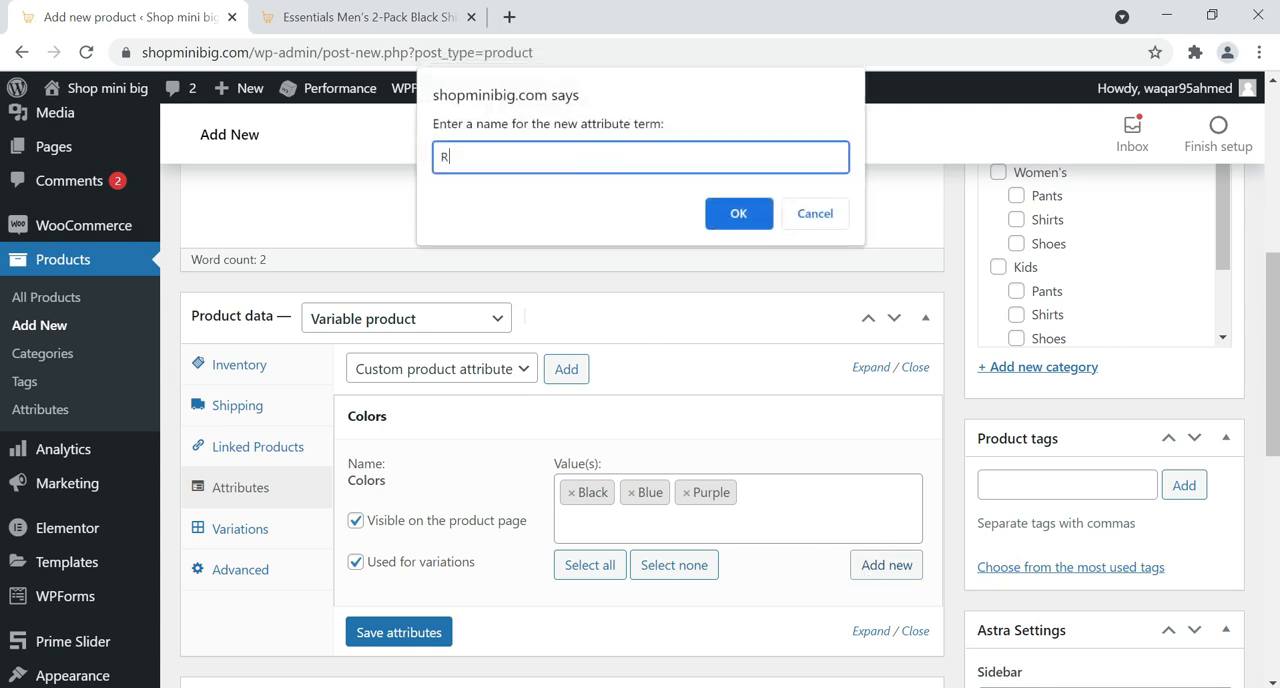
pyautogui.click(730, 213)
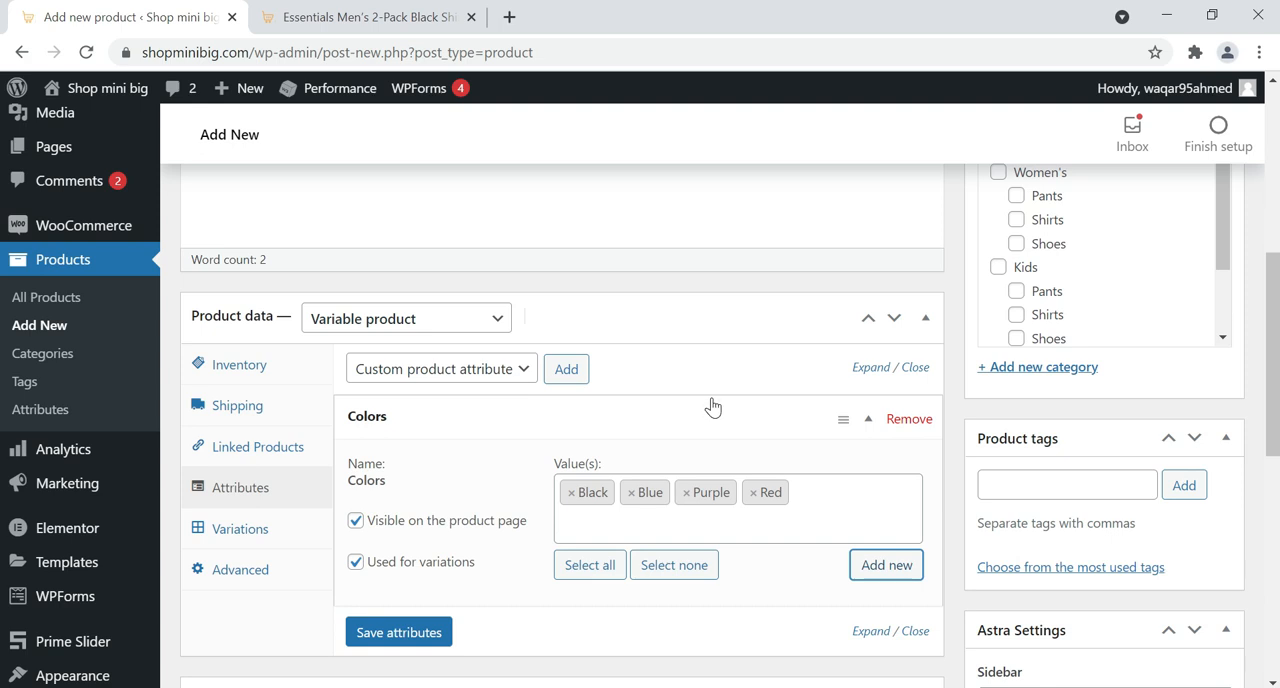
pyautogui.click(752, 493)
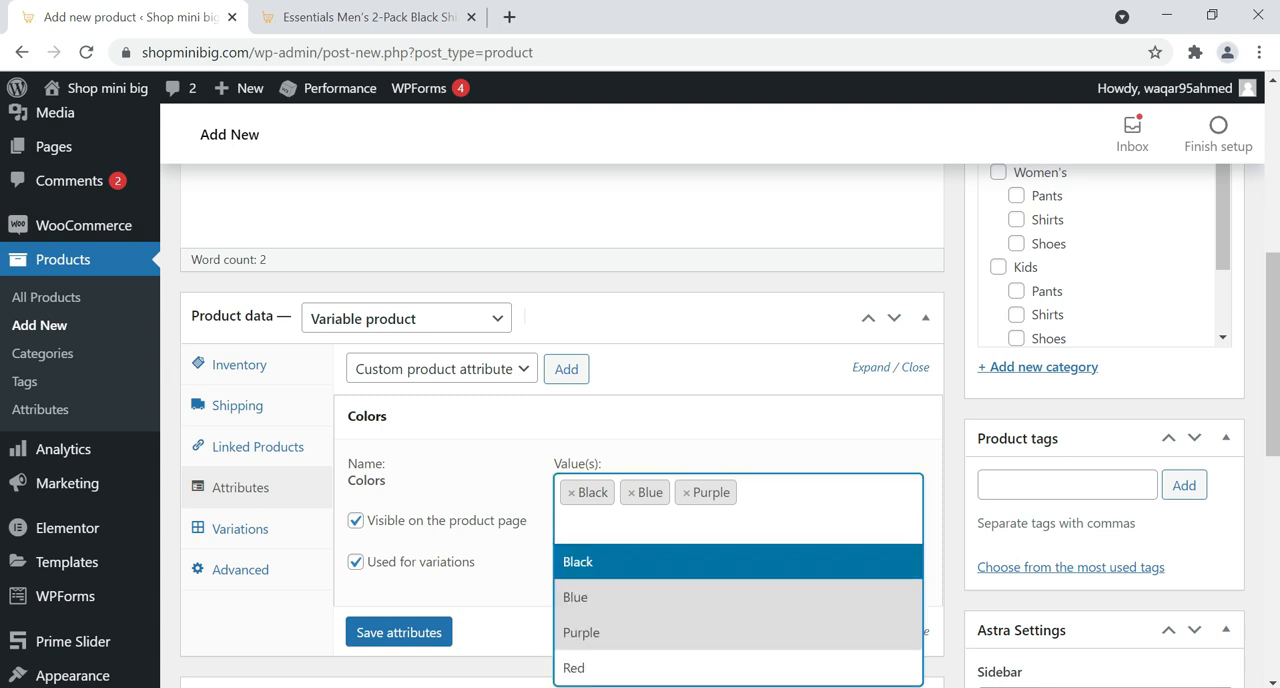
# Save the product's Colors attribute and add the Sizes attribute to the product
pyautogui.scroll(-1, 457, 581)
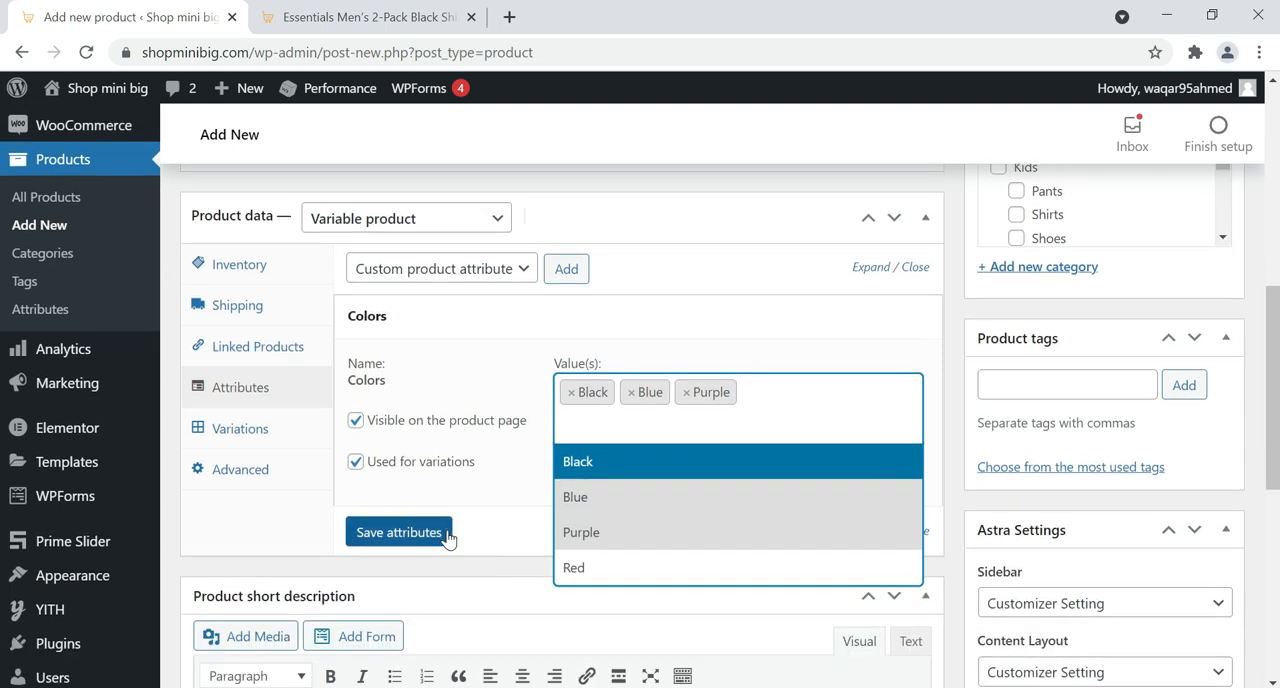
pyautogui.click(448, 535)
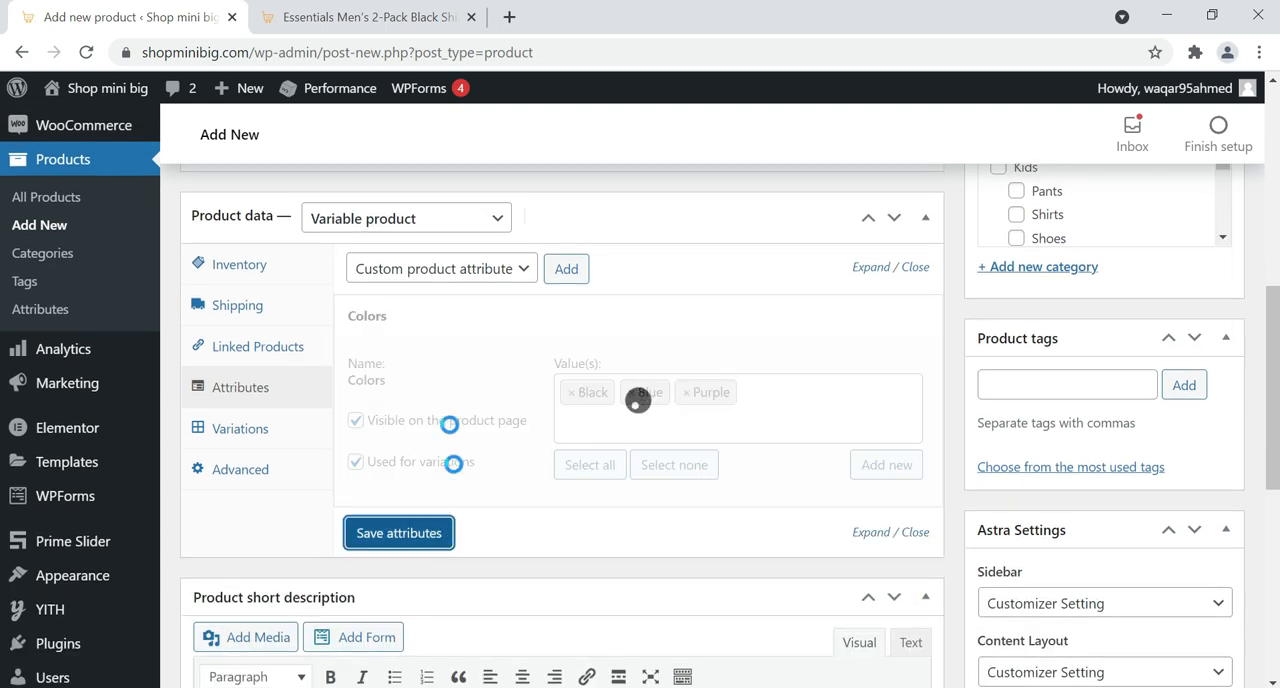
pyautogui.click(529, 277)
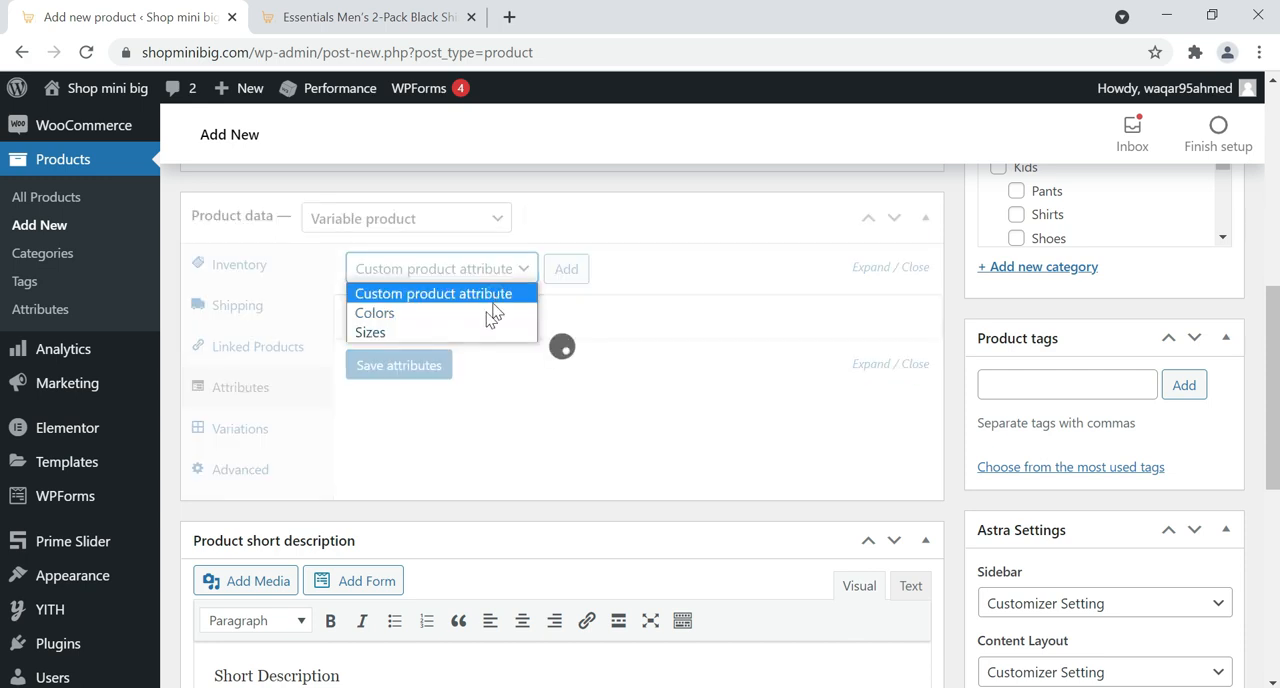
pyautogui.click(476, 328)
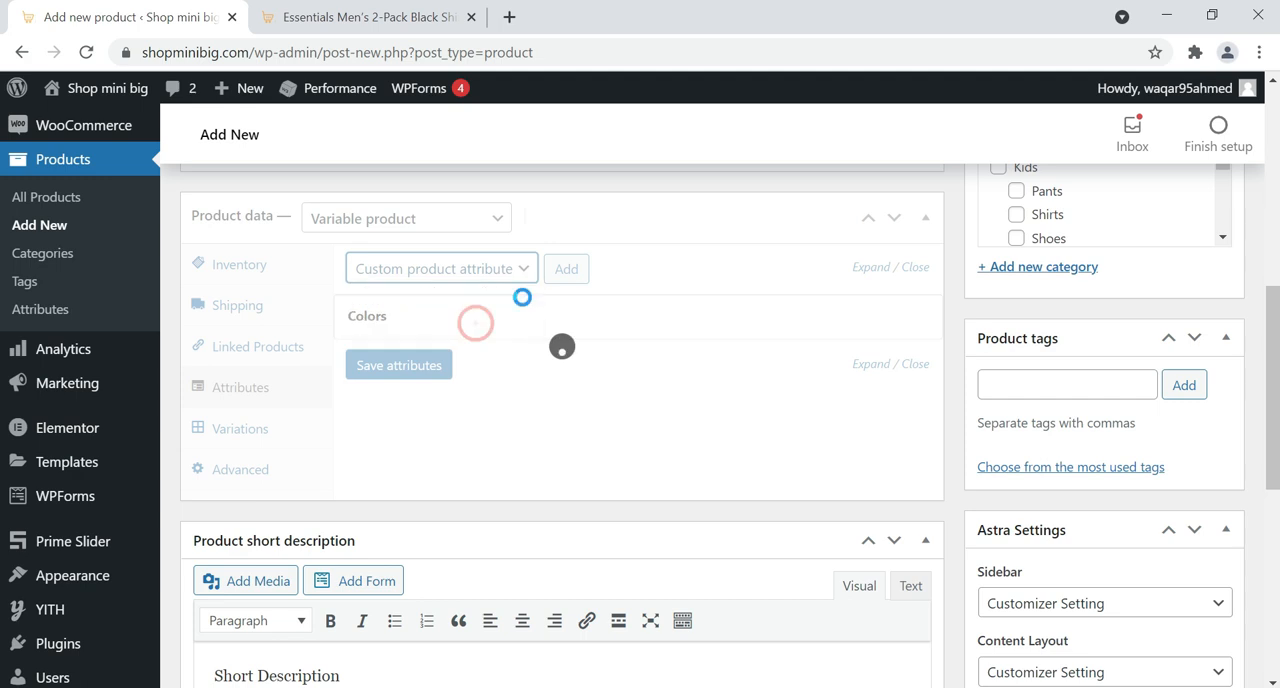
pyautogui.click(575, 270)
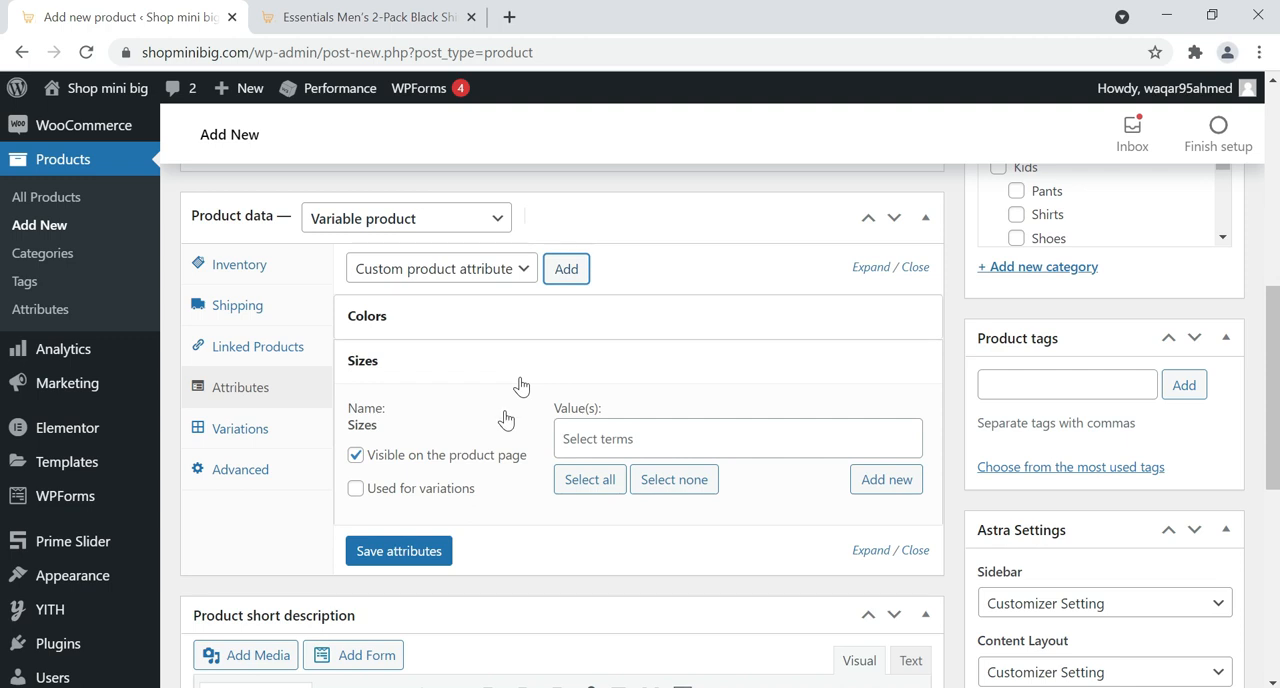
# Enable Sizes for variations, select Large, Medium and Small as its values, and save the attributes
pyautogui.click(355, 490)
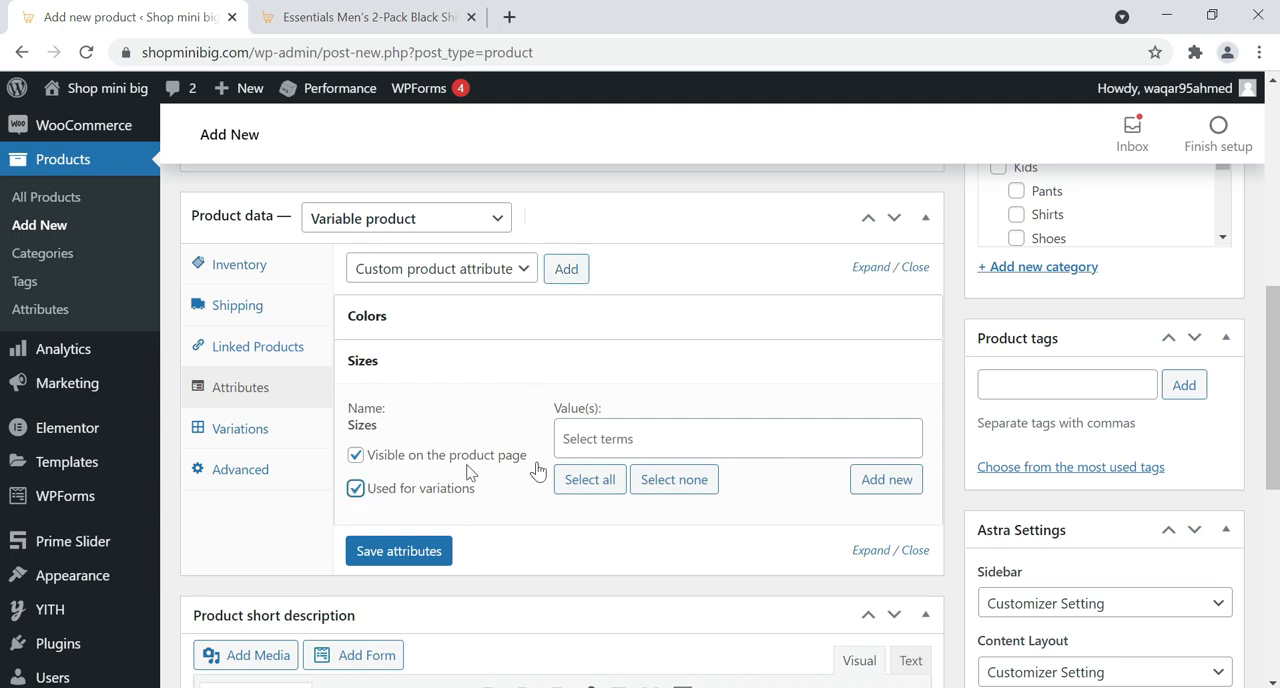
pyautogui.click(580, 438)
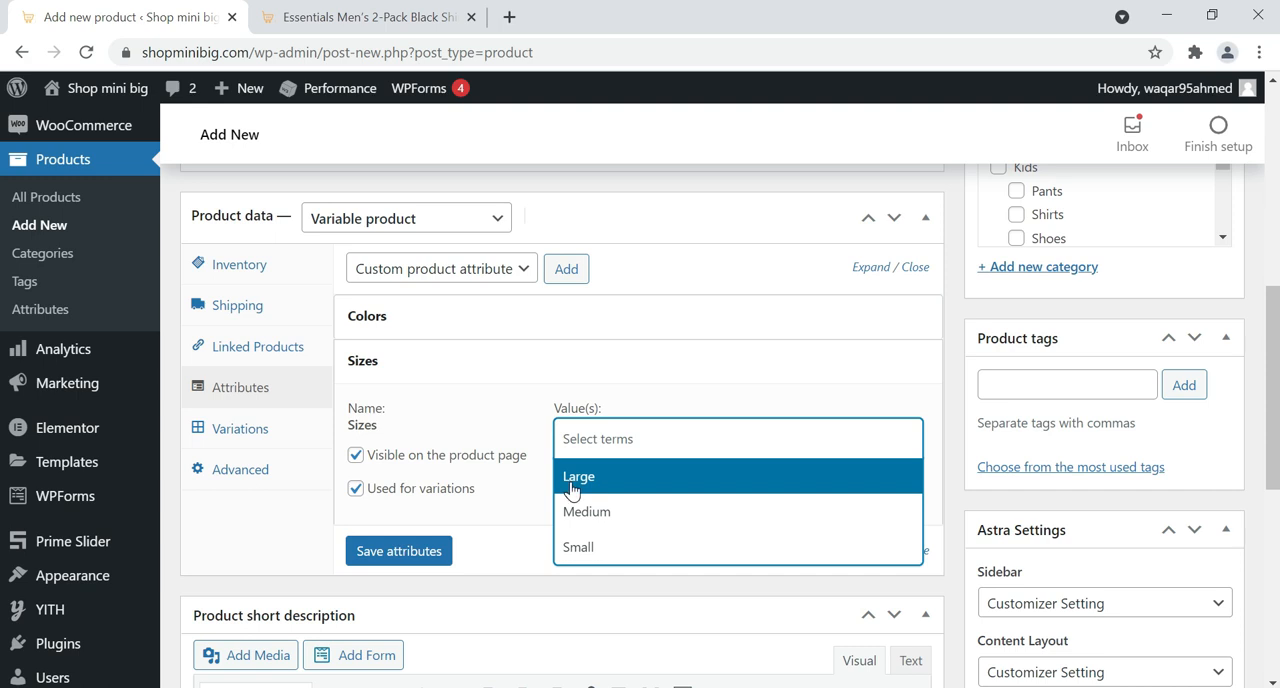
pyautogui.click(571, 490)
pyautogui.click(670, 448)
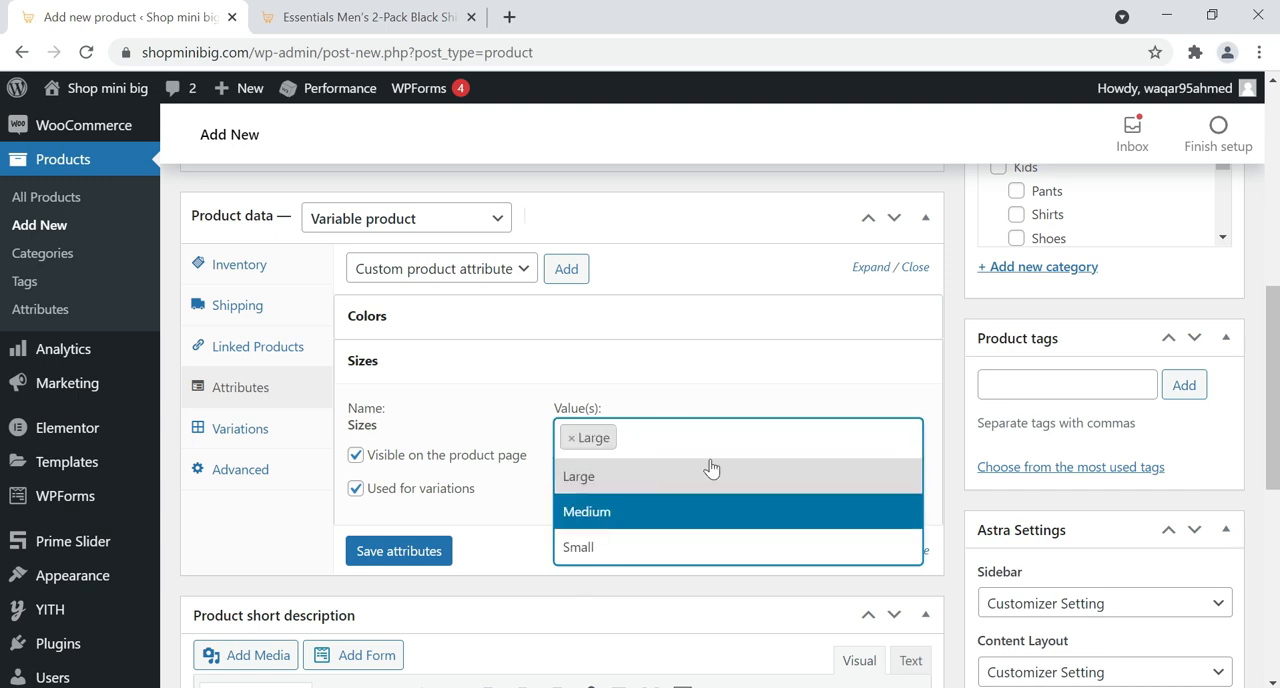
pyautogui.click(700, 511)
pyautogui.click(722, 442)
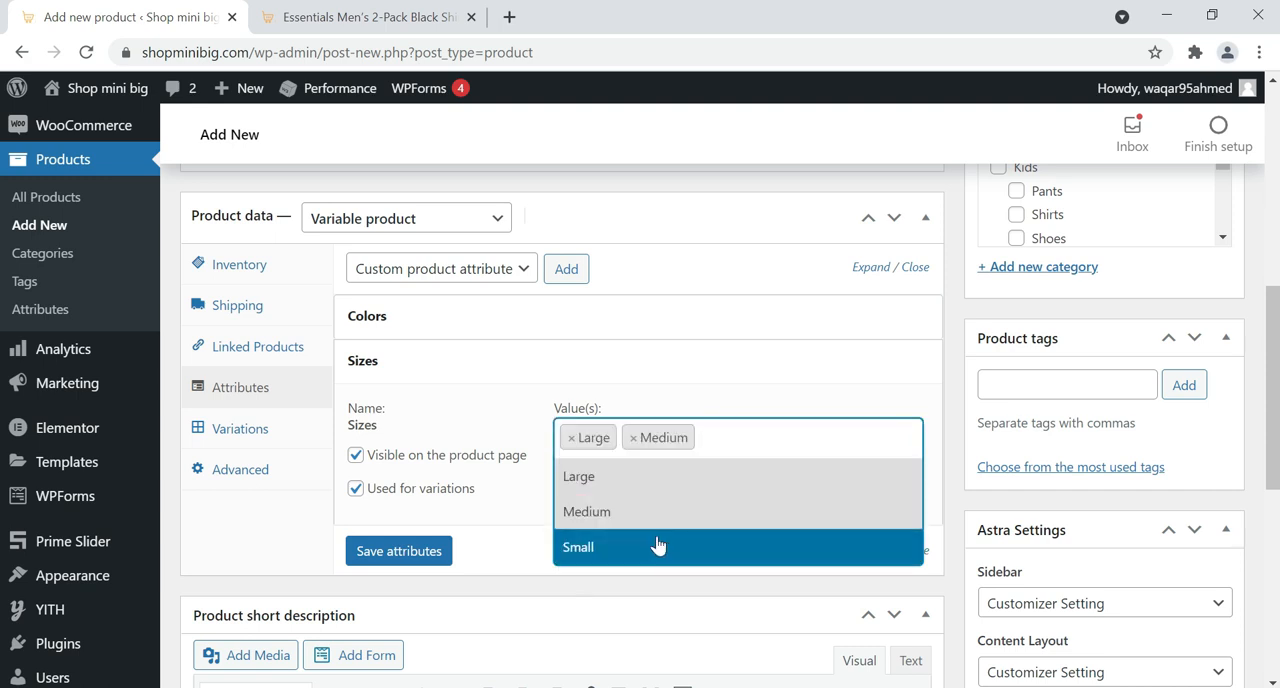
pyautogui.click(658, 545)
pyautogui.click(399, 577)
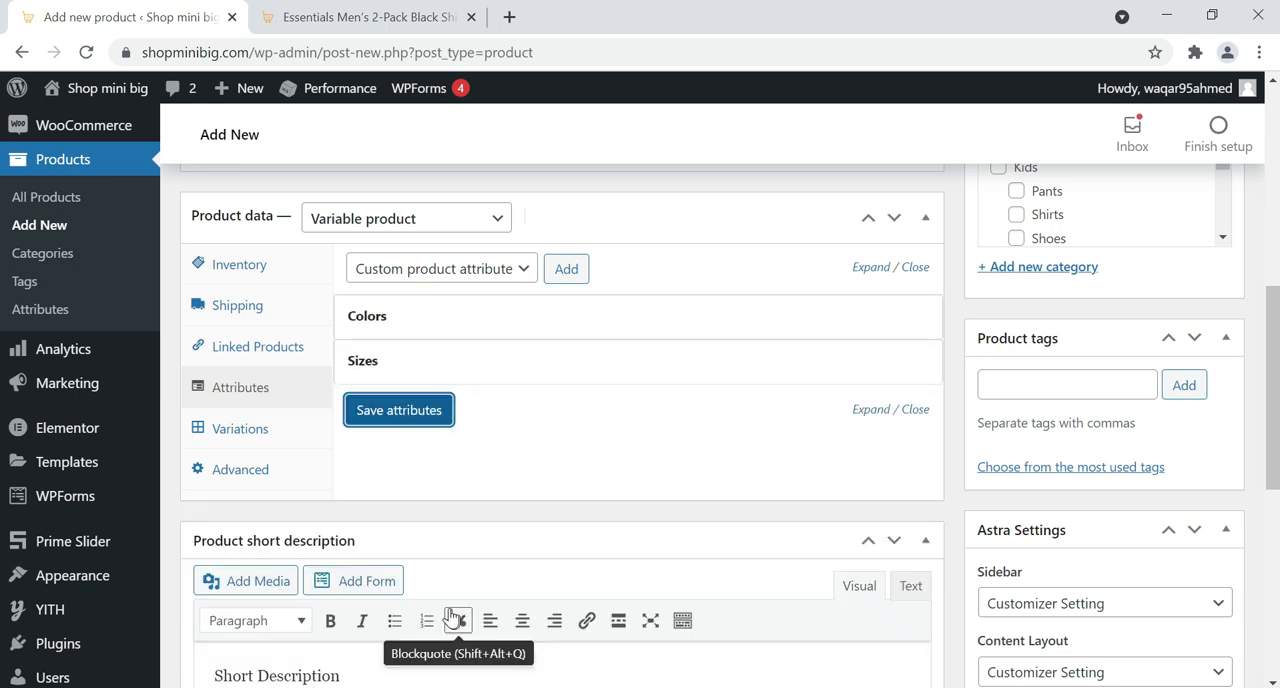
# Generate the product's variations from all attributes so every color and size combination is created
pyautogui.click(281, 436)
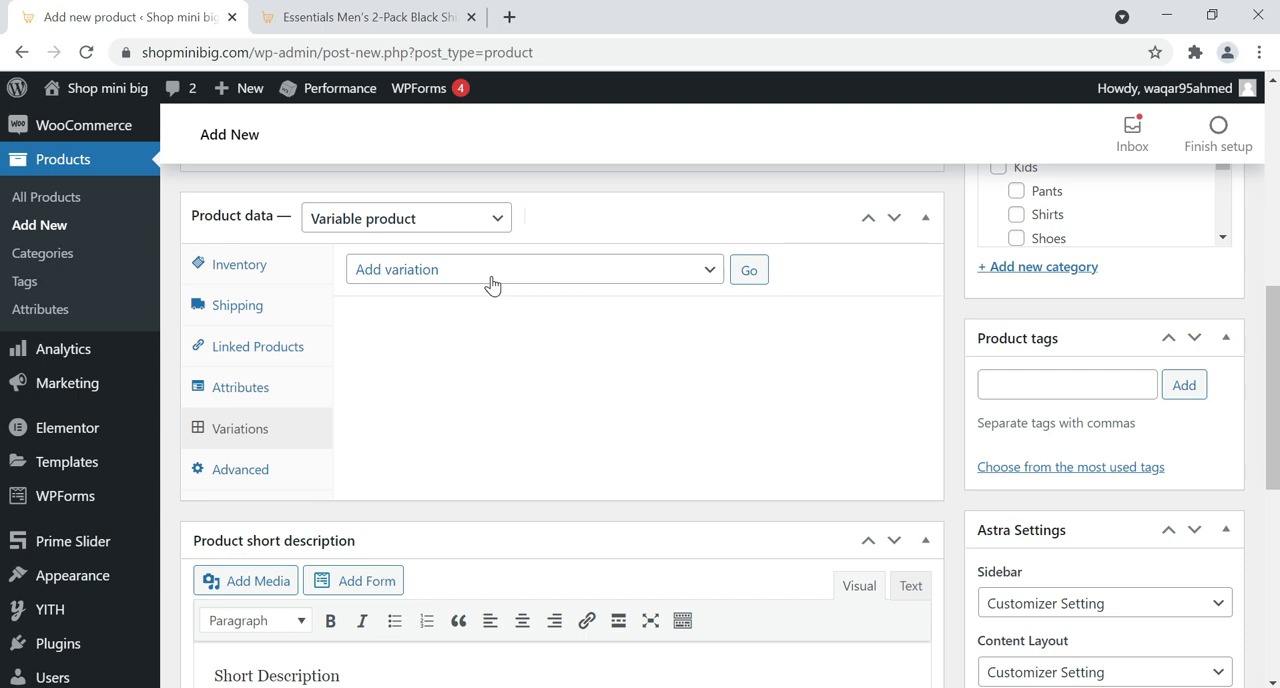
pyautogui.click(491, 285)
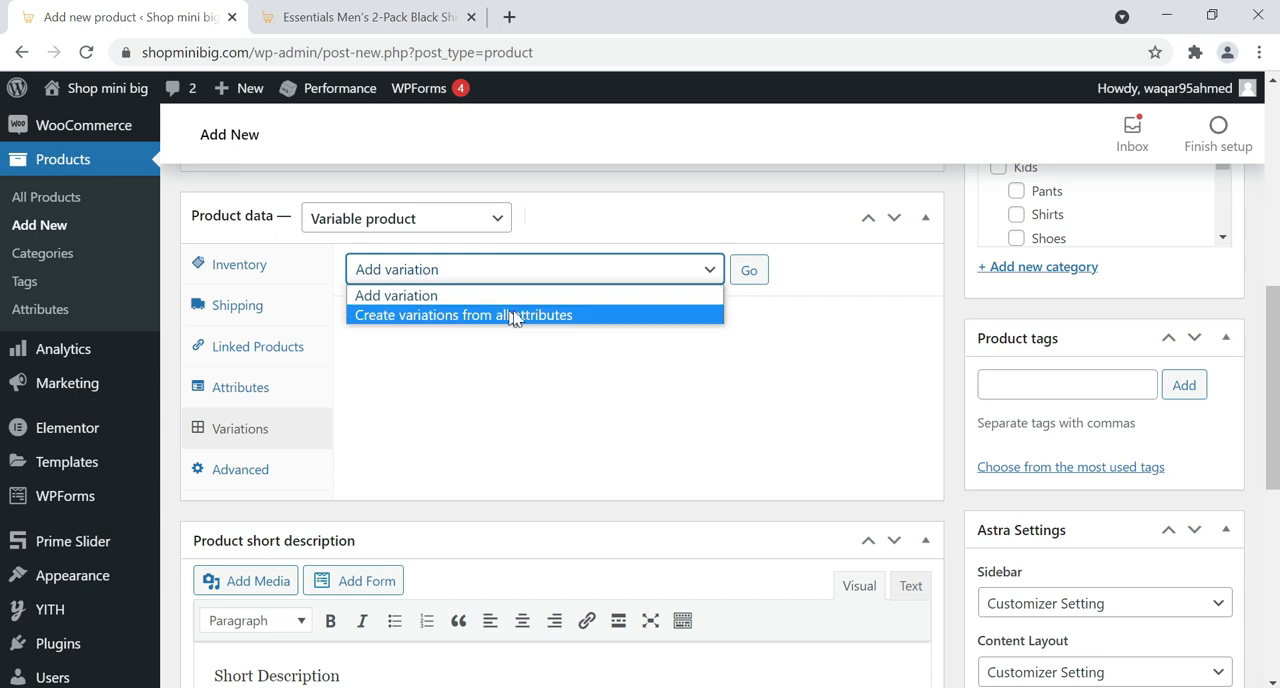
pyautogui.click(571, 315)
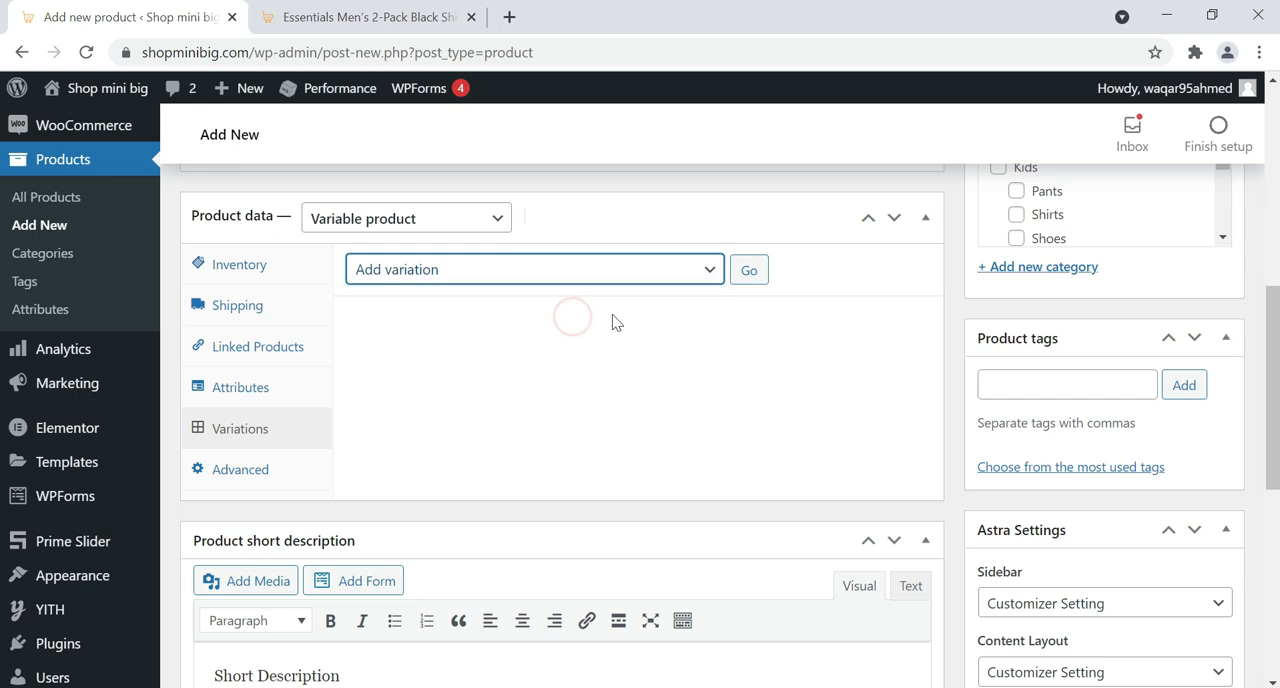
pyautogui.click(749, 270)
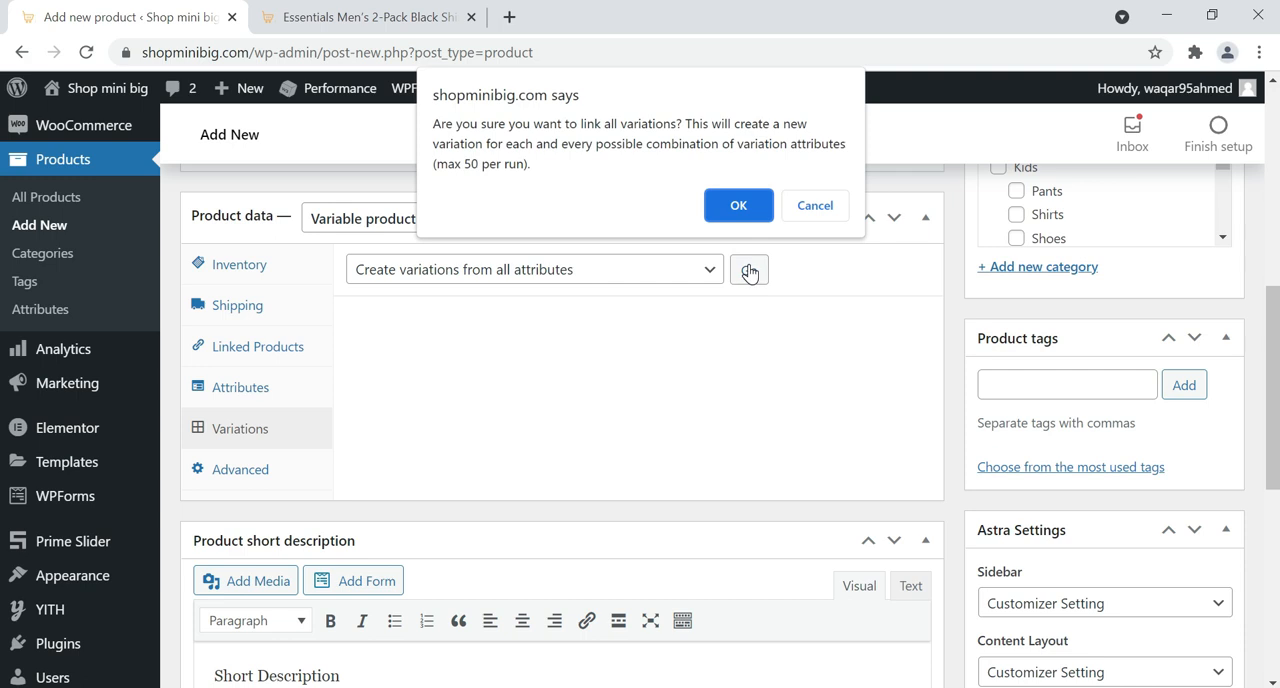
pyautogui.click(736, 206)
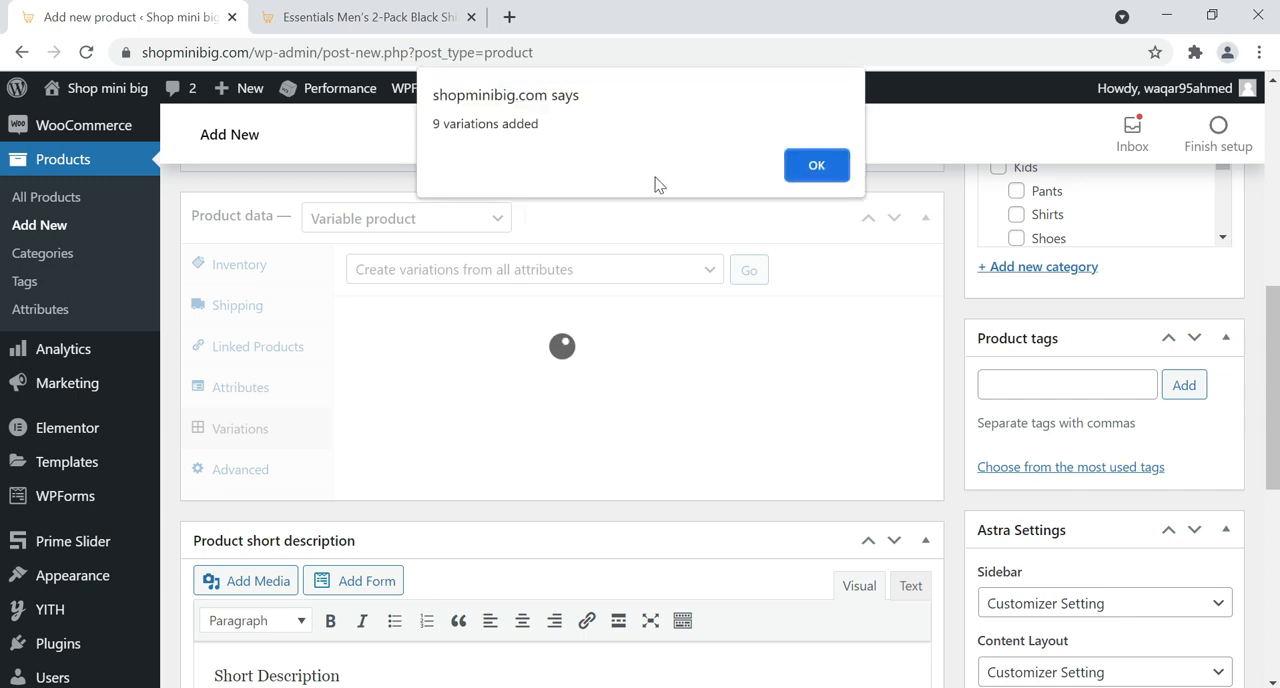
pyautogui.click(797, 167)
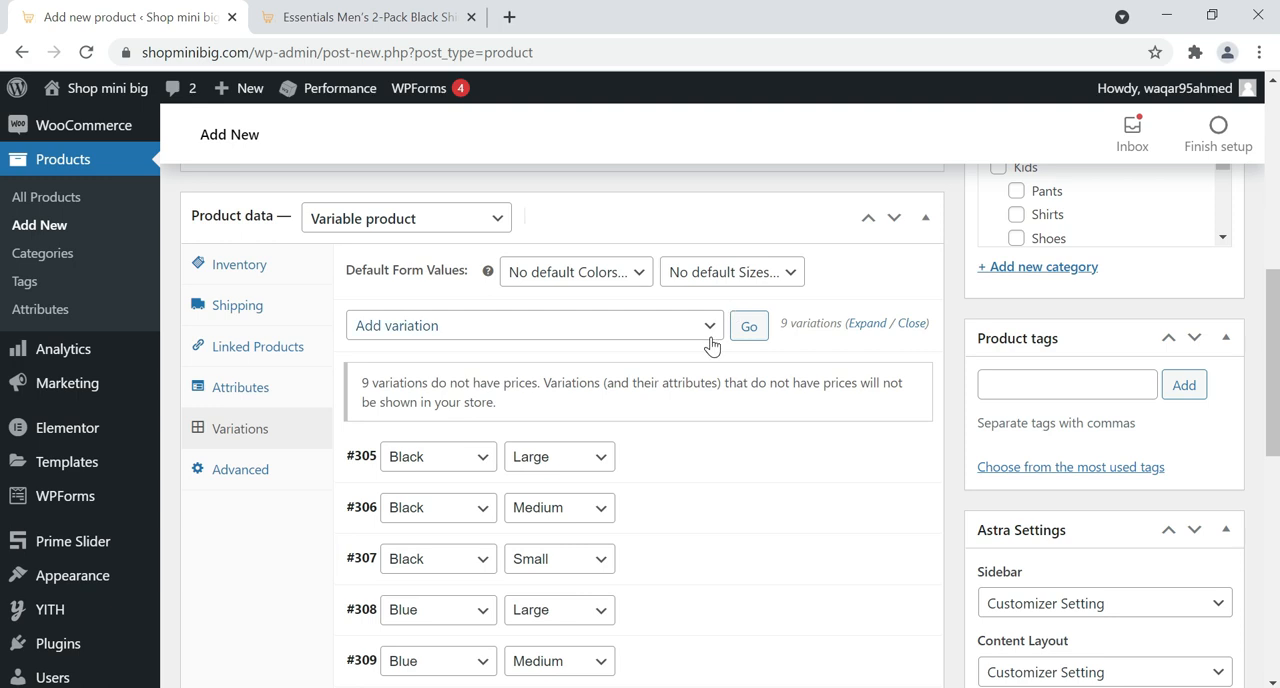
pyautogui.scroll(-1, 600, 370)
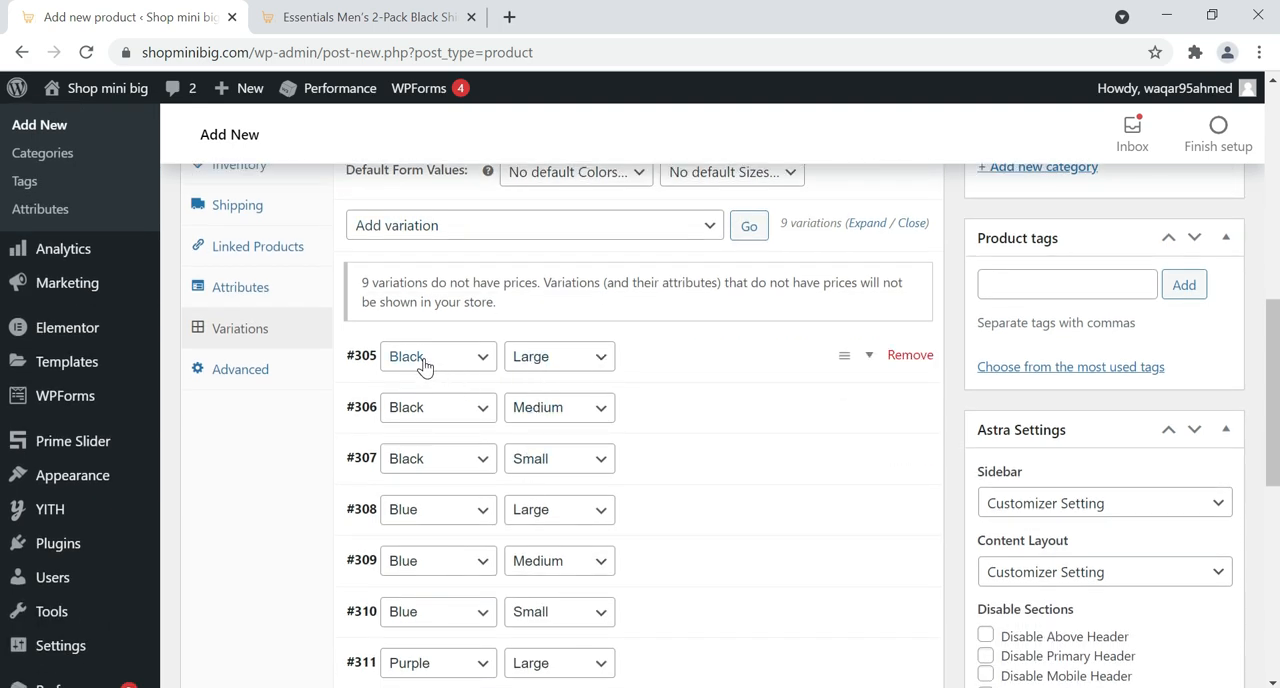
pyautogui.scroll(-1, 430, 372)
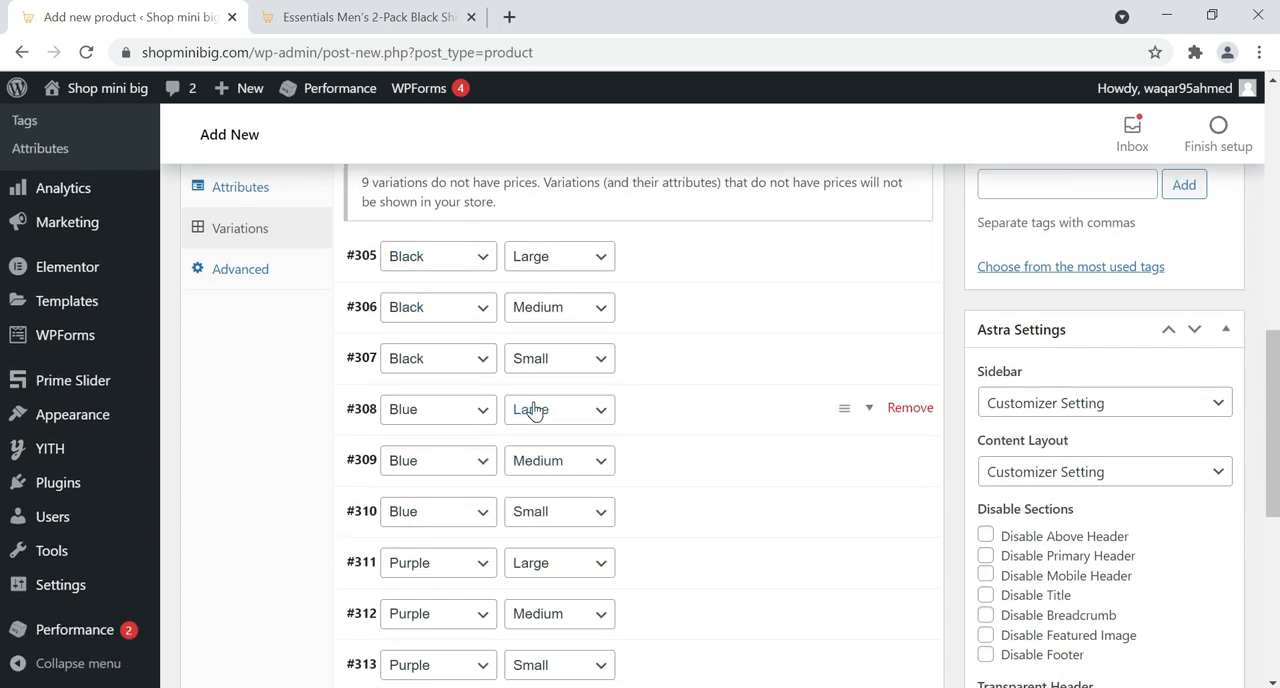
pyautogui.scroll(-1, 557, 420)
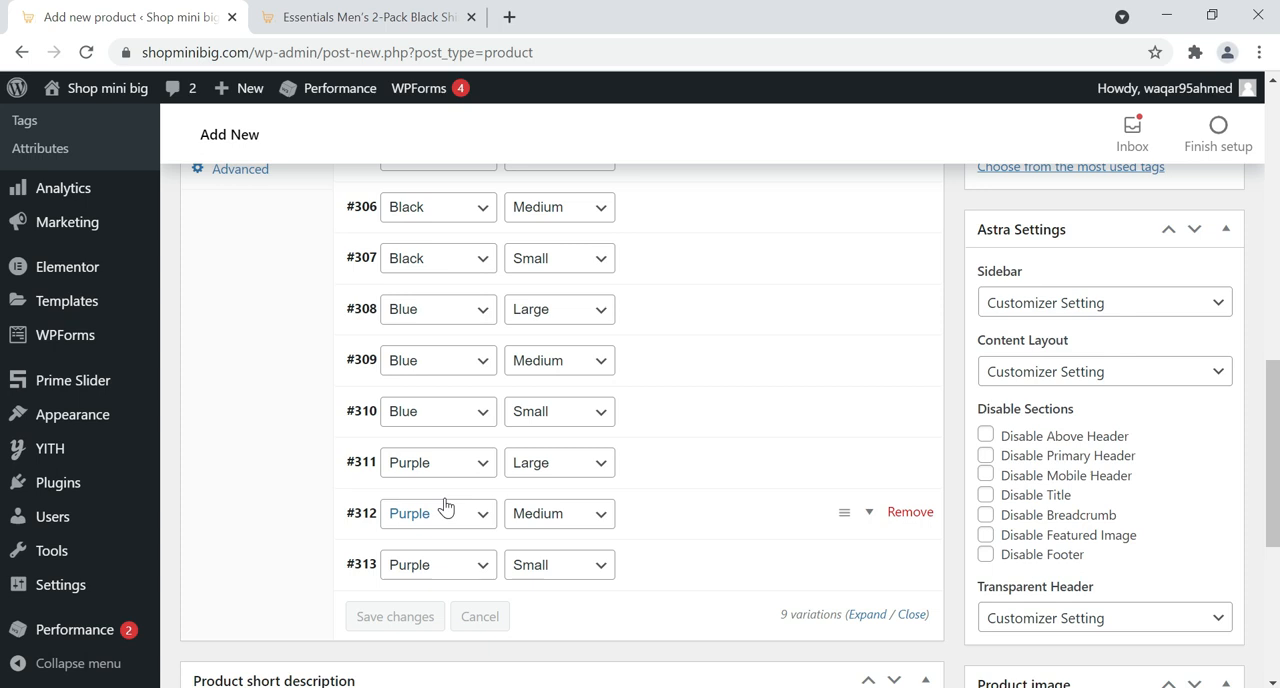
pyautogui.scroll(1, 676, 244)
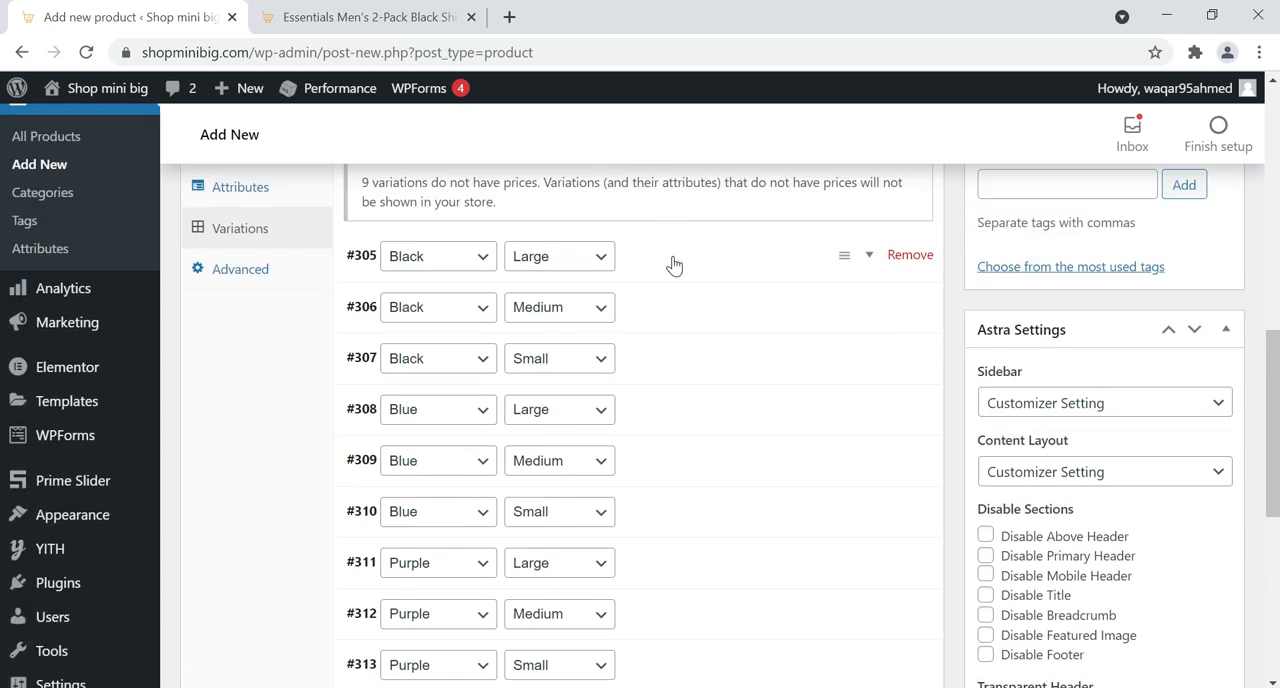
pyautogui.click(597, 258)
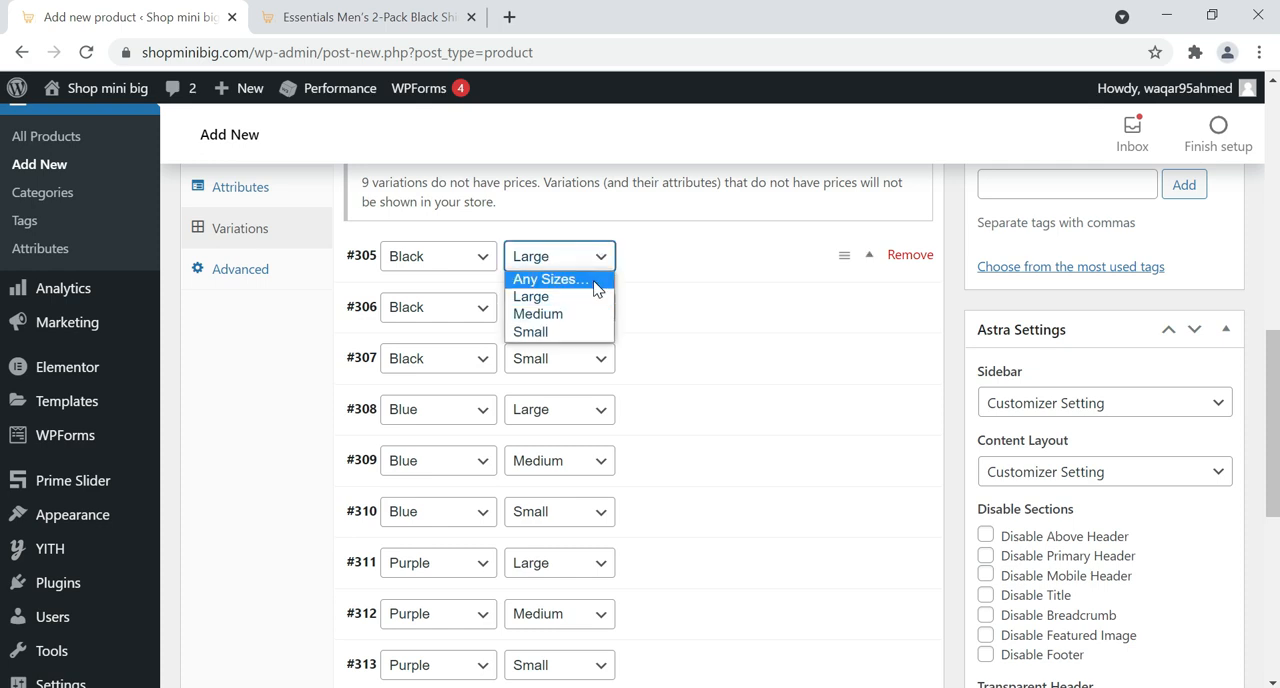
pyautogui.click(595, 282)
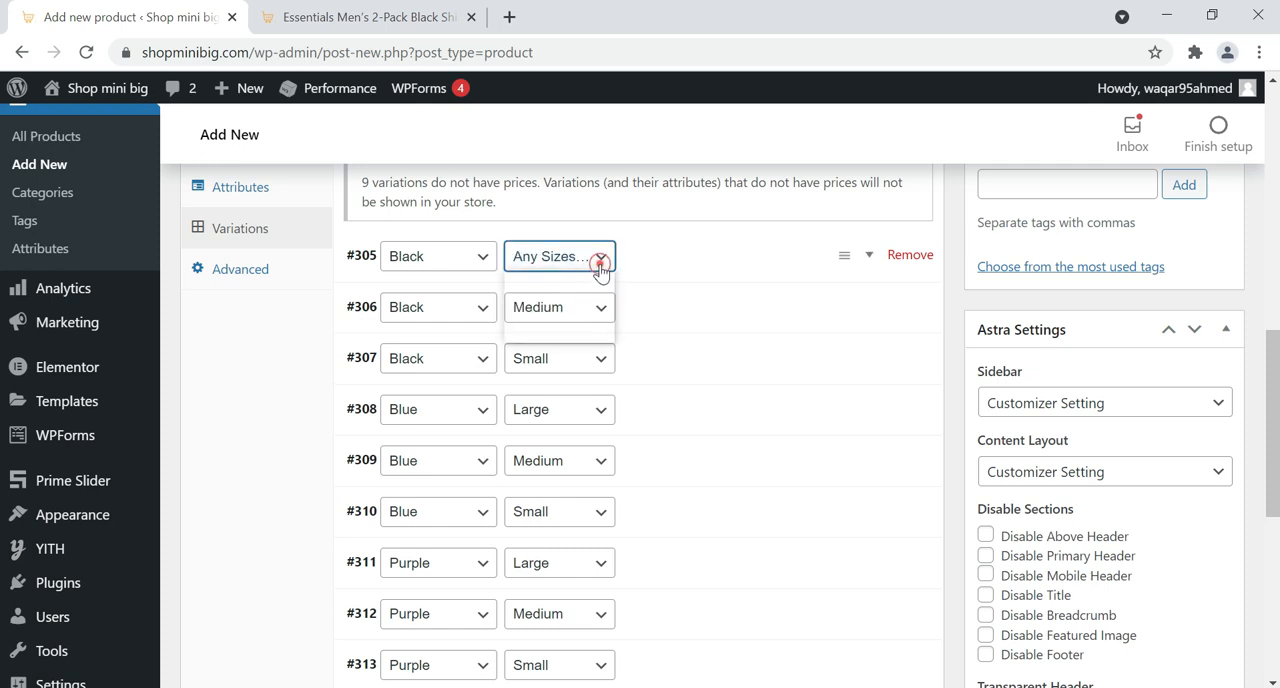
pyautogui.click(600, 257)
pyautogui.click(596, 296)
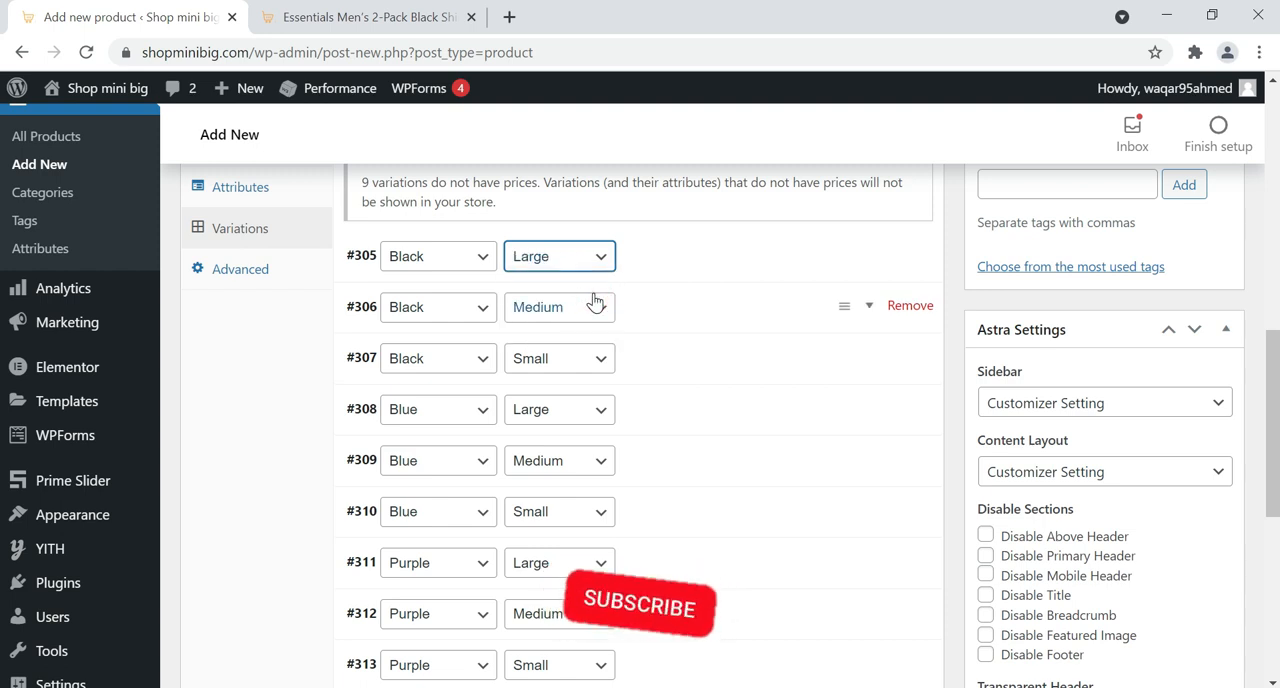
# Expand the Black Large variation and set Black.jpg from the media library as its image
pyautogui.click(711, 258)
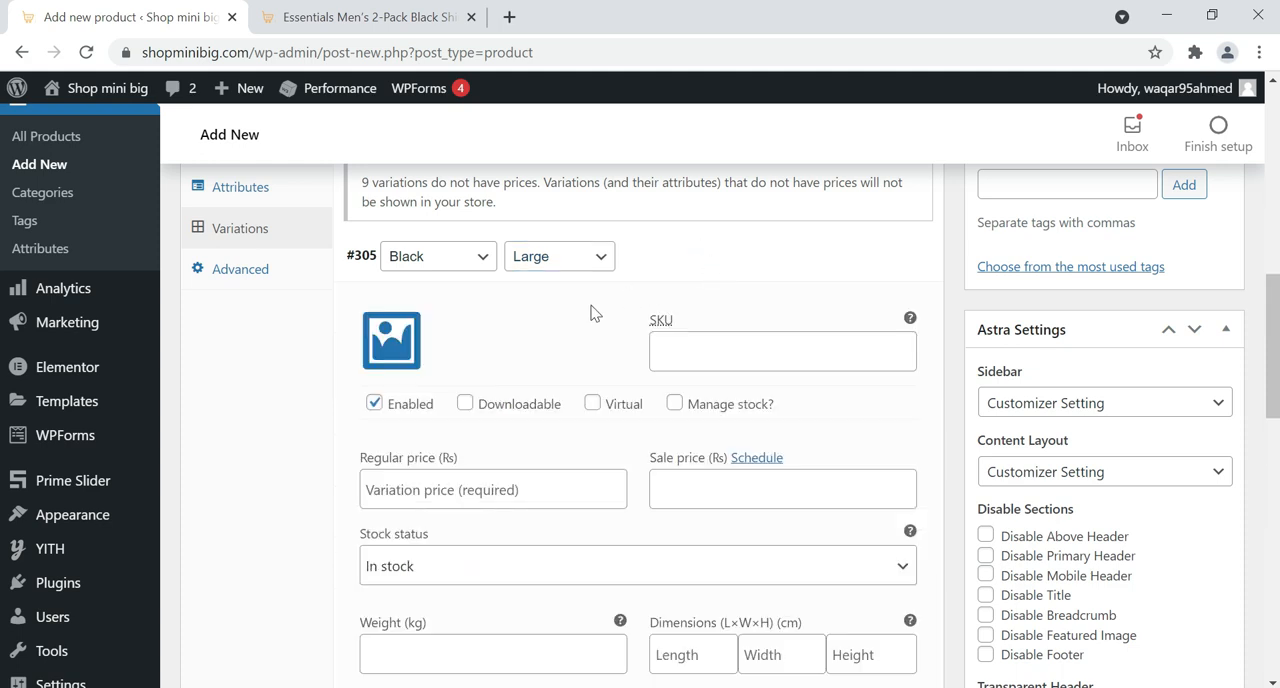
pyautogui.click(388, 350)
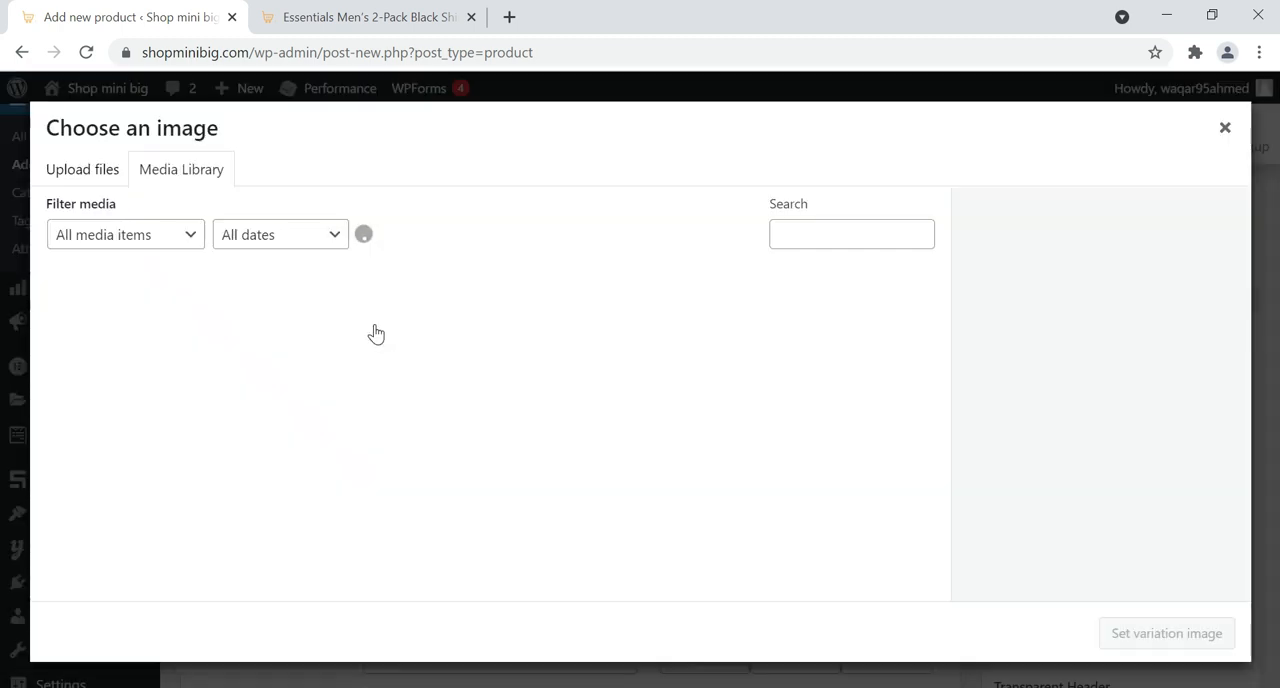
pyautogui.click(139, 341)
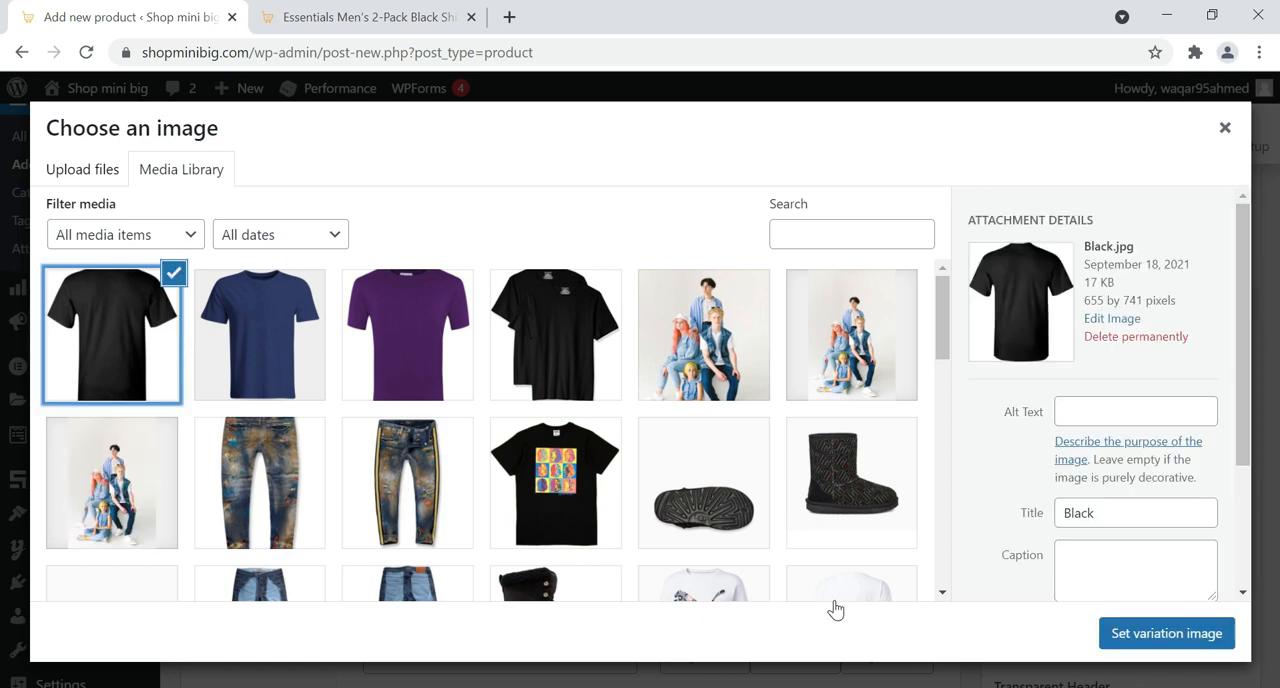
pyautogui.click(1150, 640)
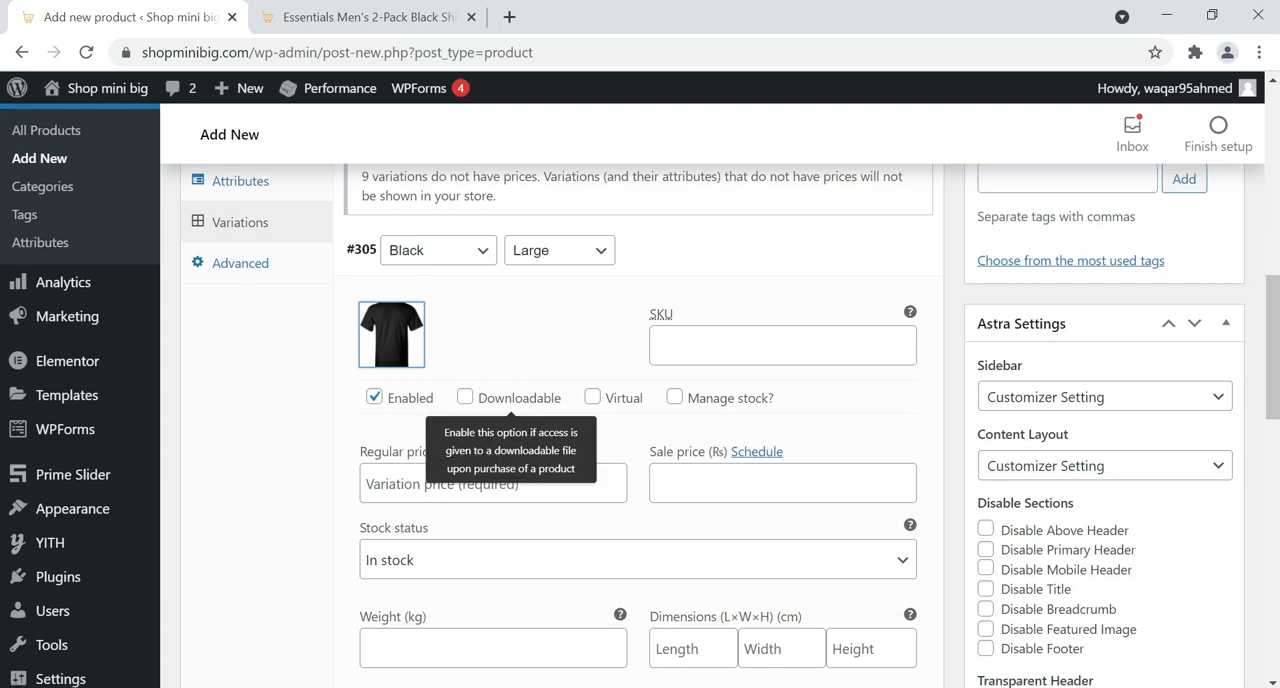
# Set the Black Large variation's regular price to 1000 and its weight to 0.2 kg, leaving the dimensions empty
pyautogui.scroll(-1, 511, 400)
pyautogui.click(482, 393)
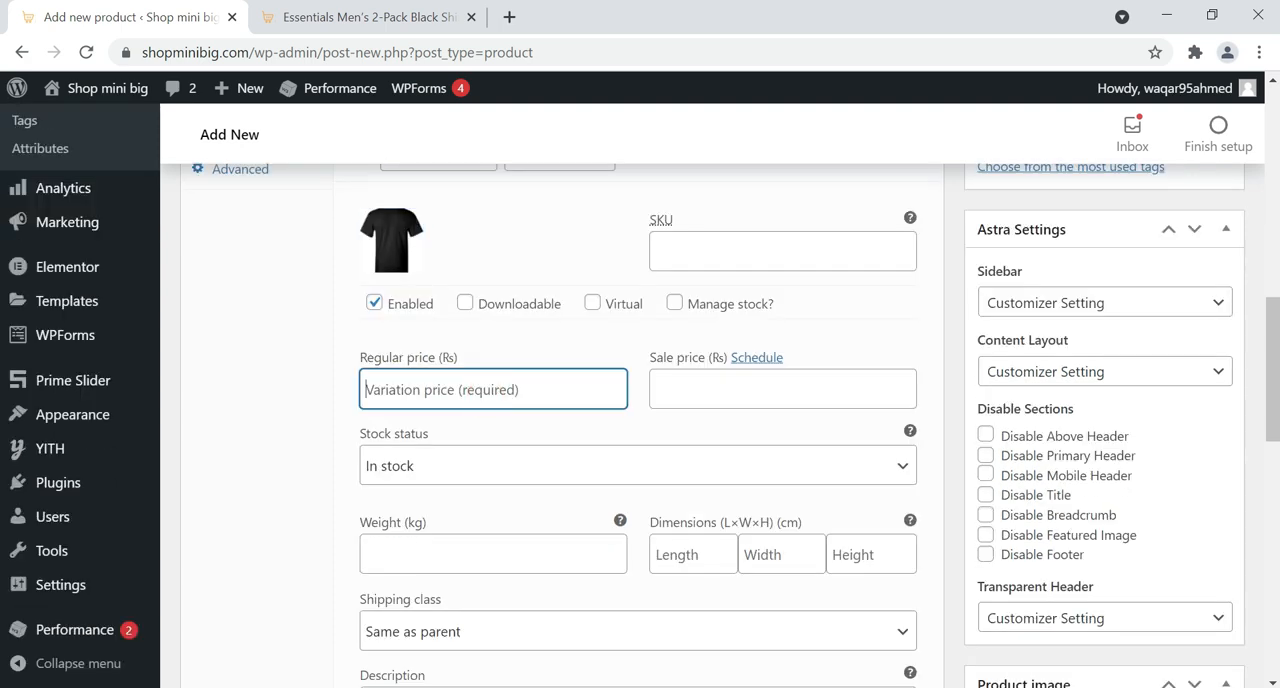
pyautogui.write('100')
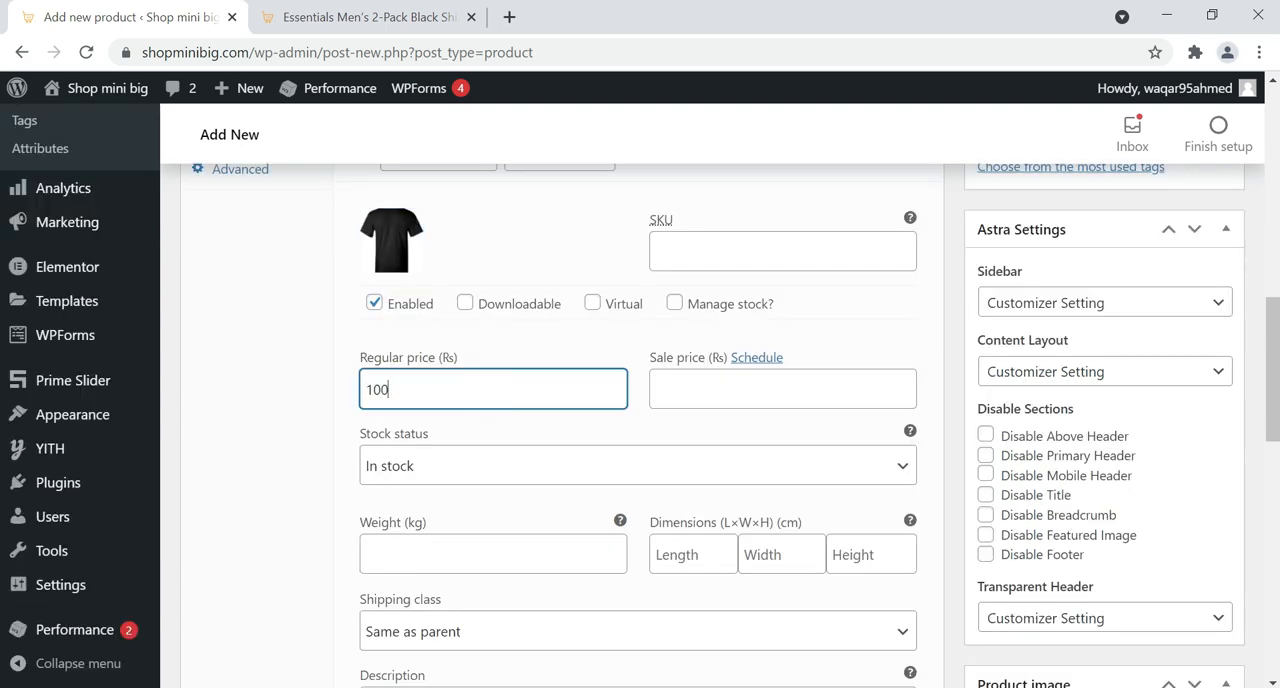
pyautogui.write('0')
pyautogui.scroll(-1, 481, 405)
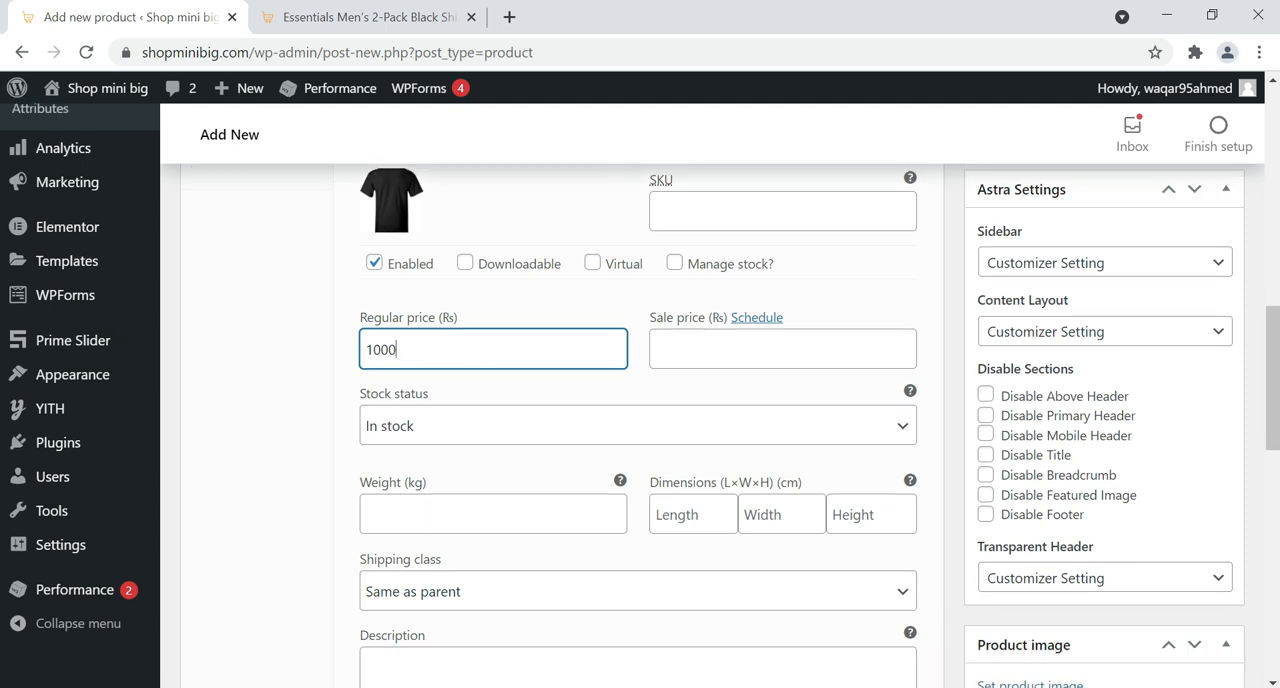
pyautogui.click(424, 458)
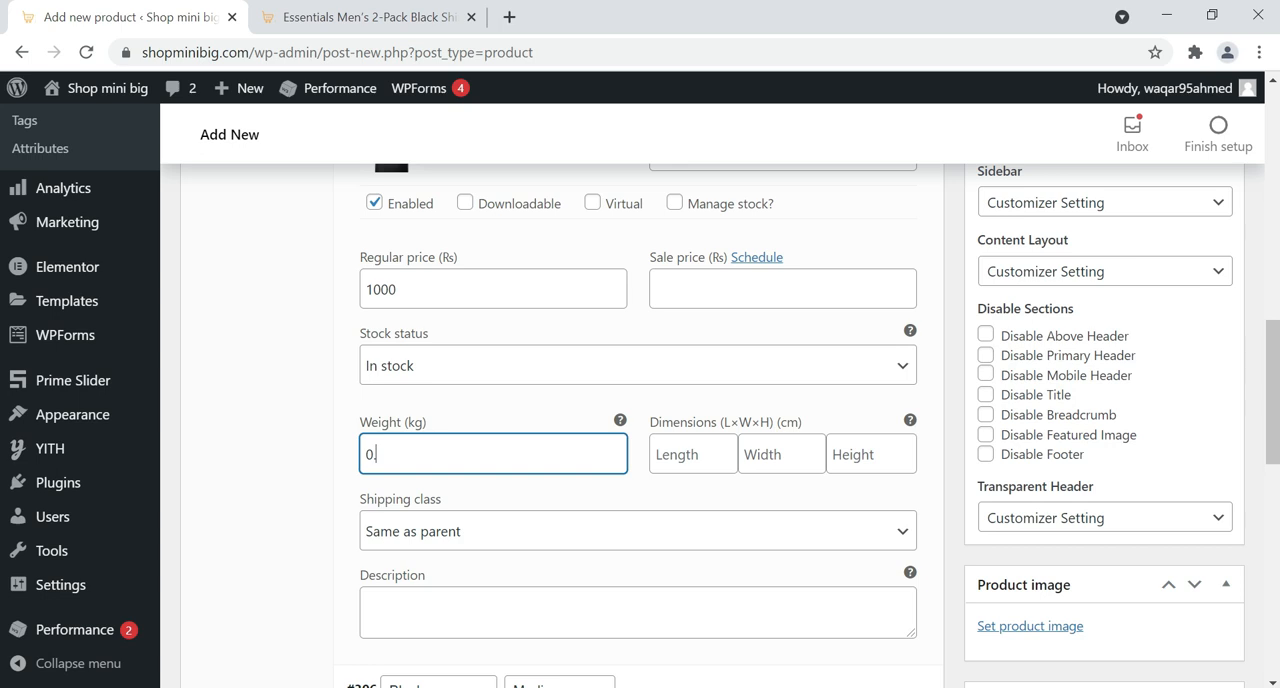
pyautogui.press('Tab')
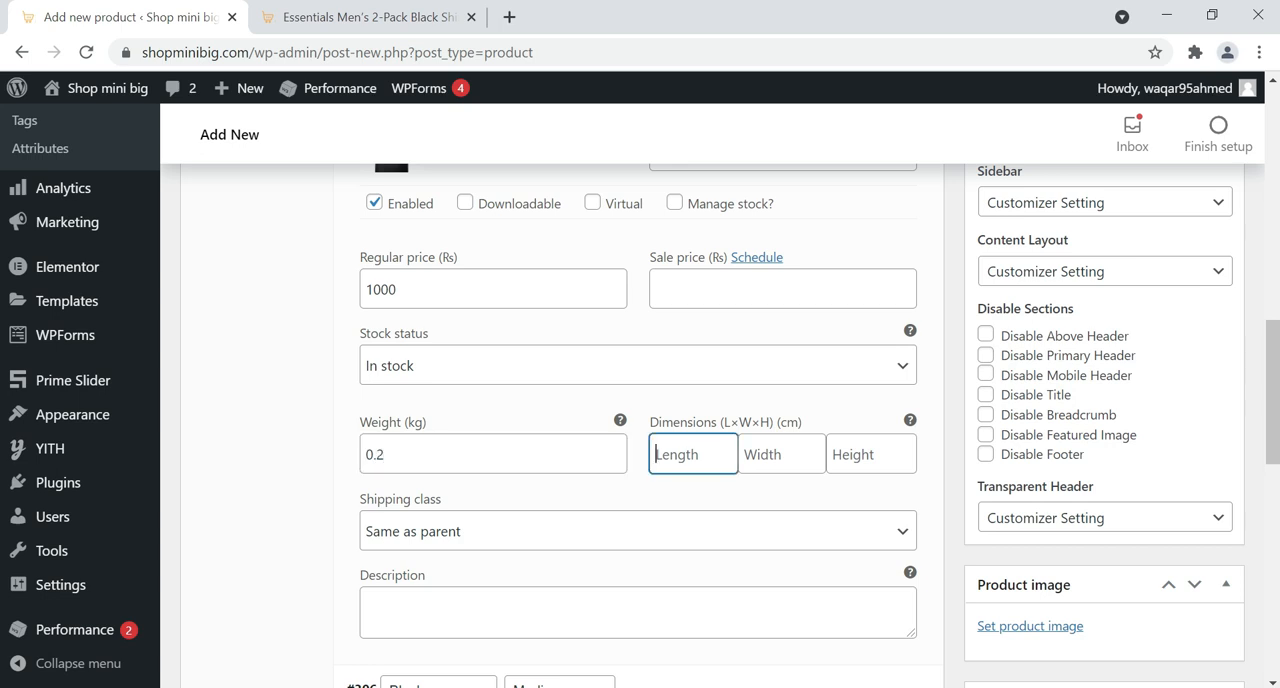
pyautogui.press('Tab')
pyautogui.press('Tab')
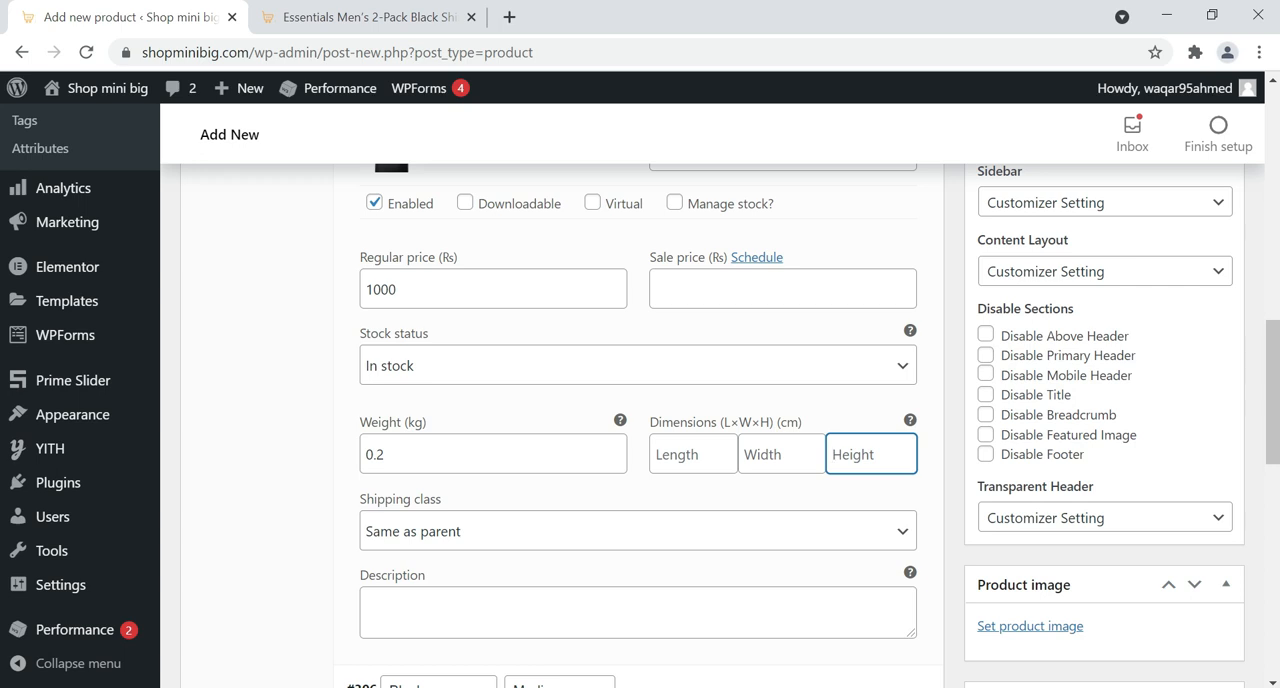
# Expand the Black Medium variation and set the plain black T-shirt picture from the media library as its image
pyautogui.scroll(-3, 697, 459)
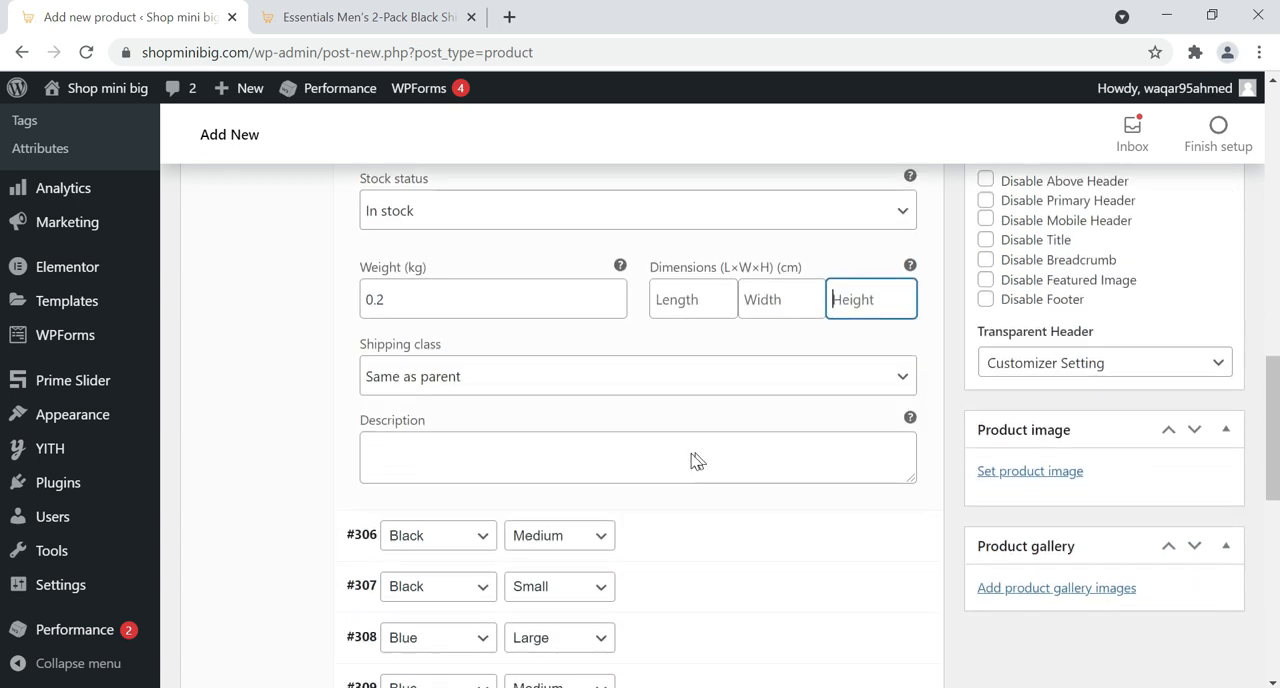
pyautogui.click(697, 490)
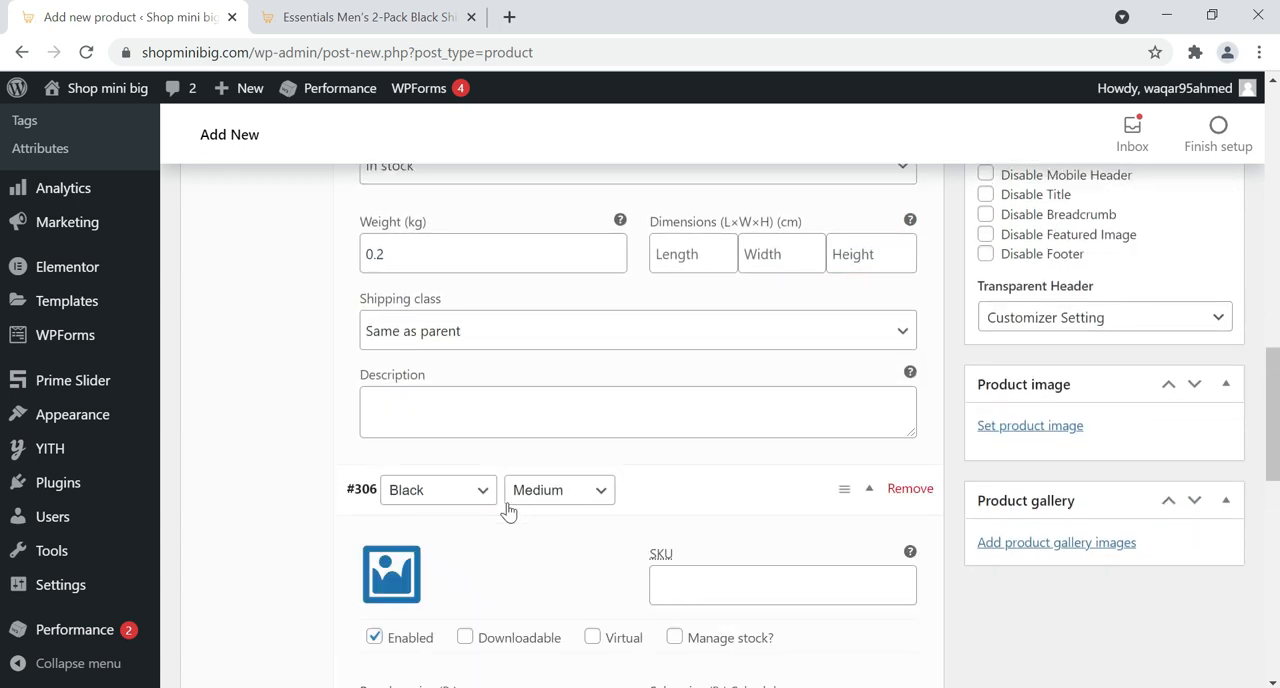
pyautogui.click(355, 437)
pyautogui.click(160, 343)
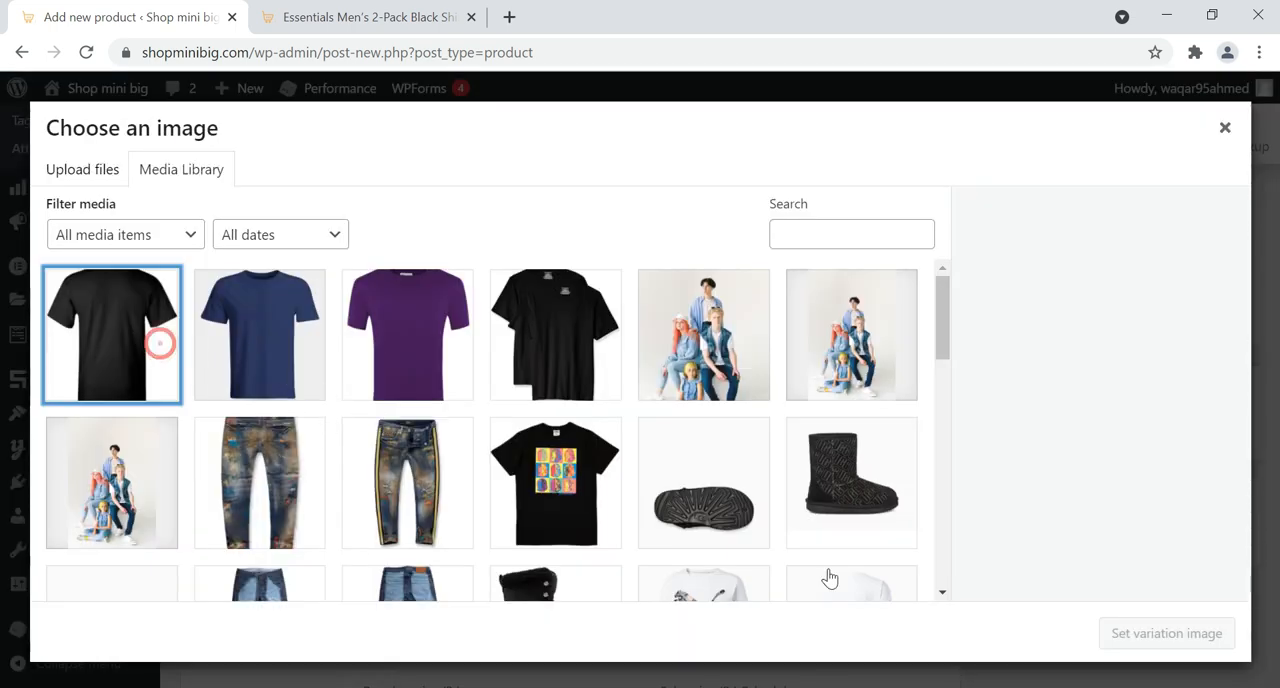
pyautogui.click(1190, 636)
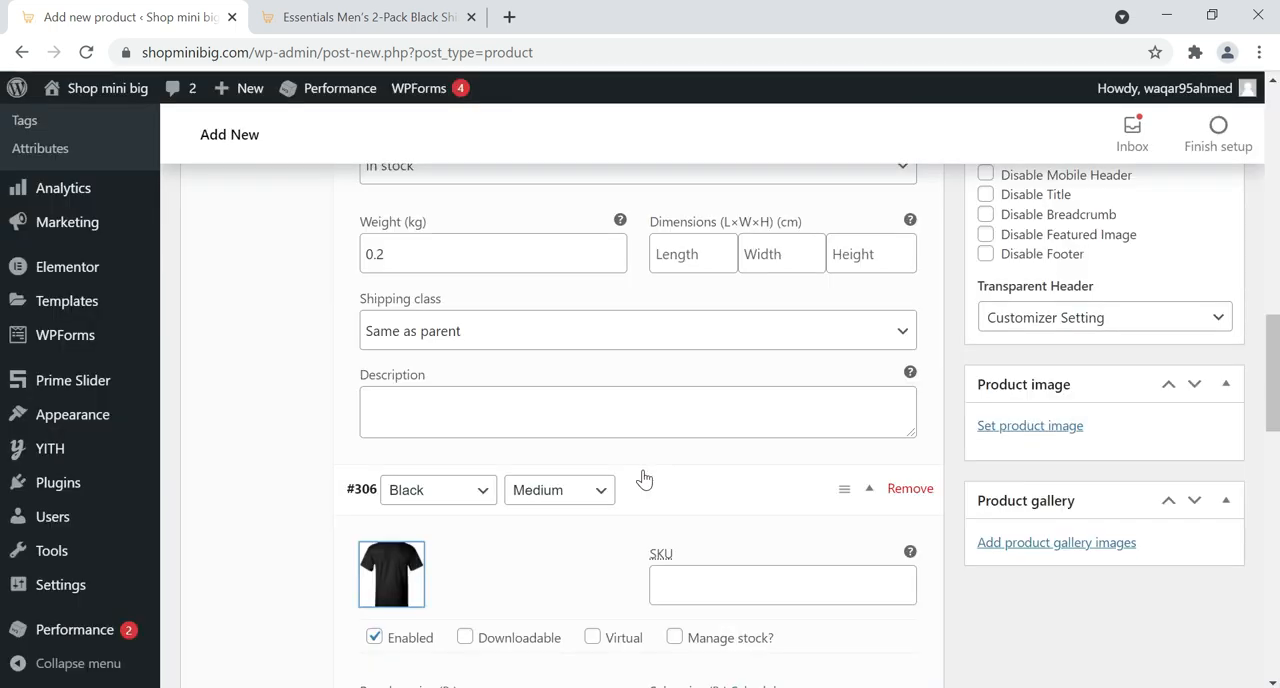
# Set the Black Medium variation's regular price to 1200 and its weight to 0.2 kg
pyautogui.scroll(-3, 644, 480)
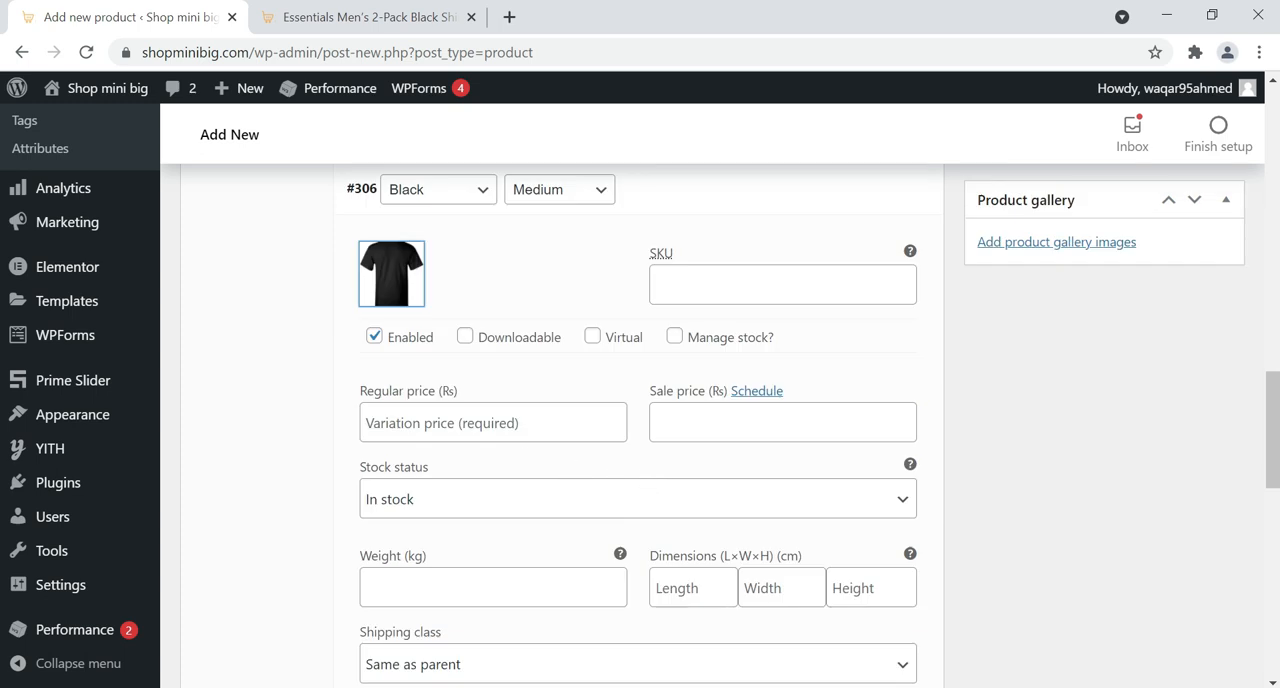
pyautogui.click(514, 422)
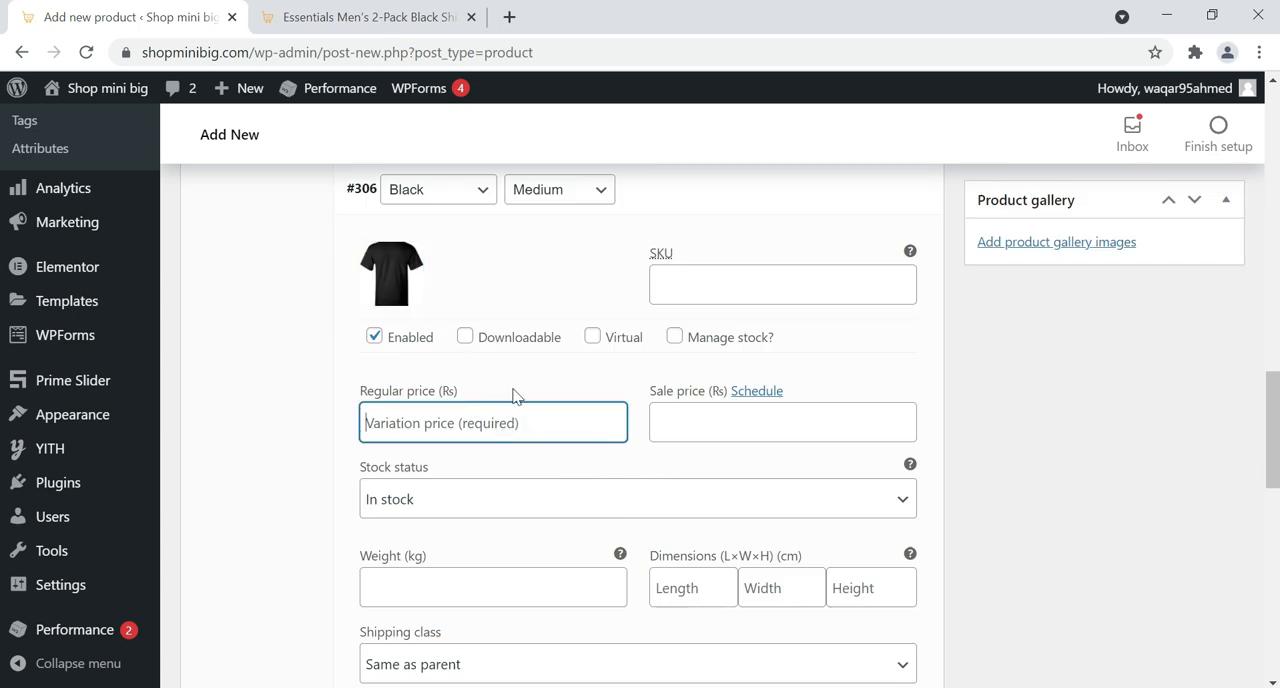
pyautogui.click(453, 421)
pyautogui.write('1200')
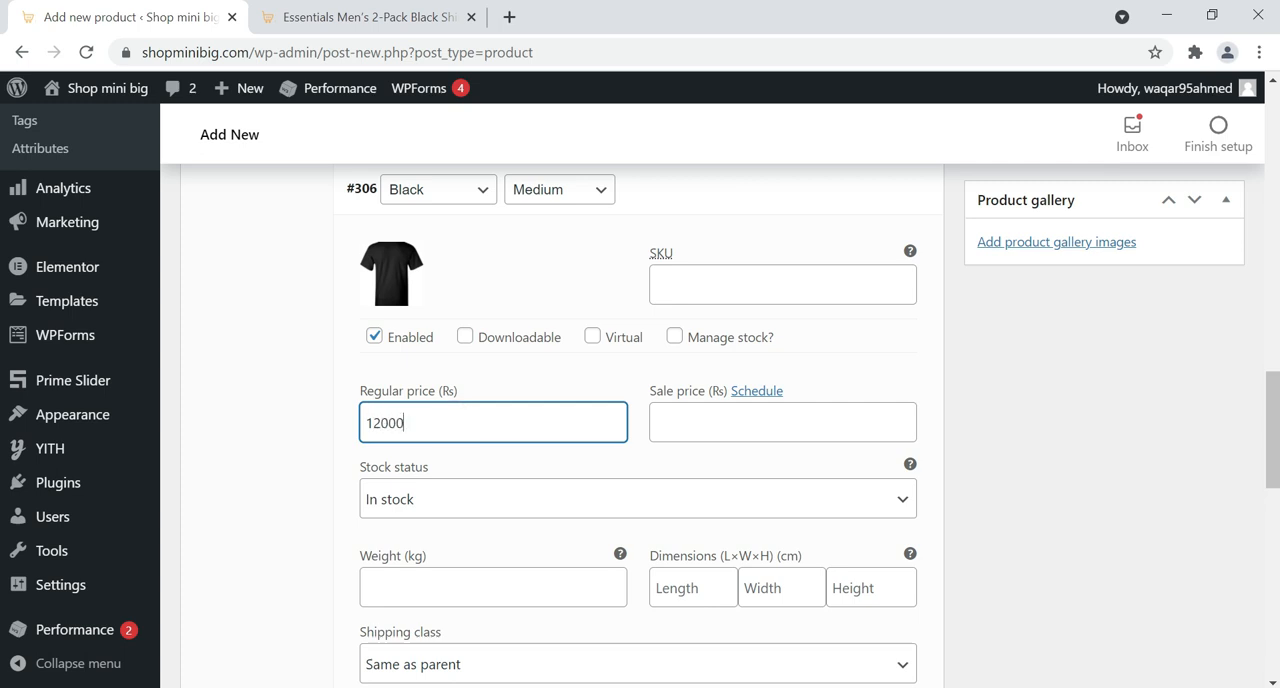
pyautogui.scroll(-2, 520, 437)
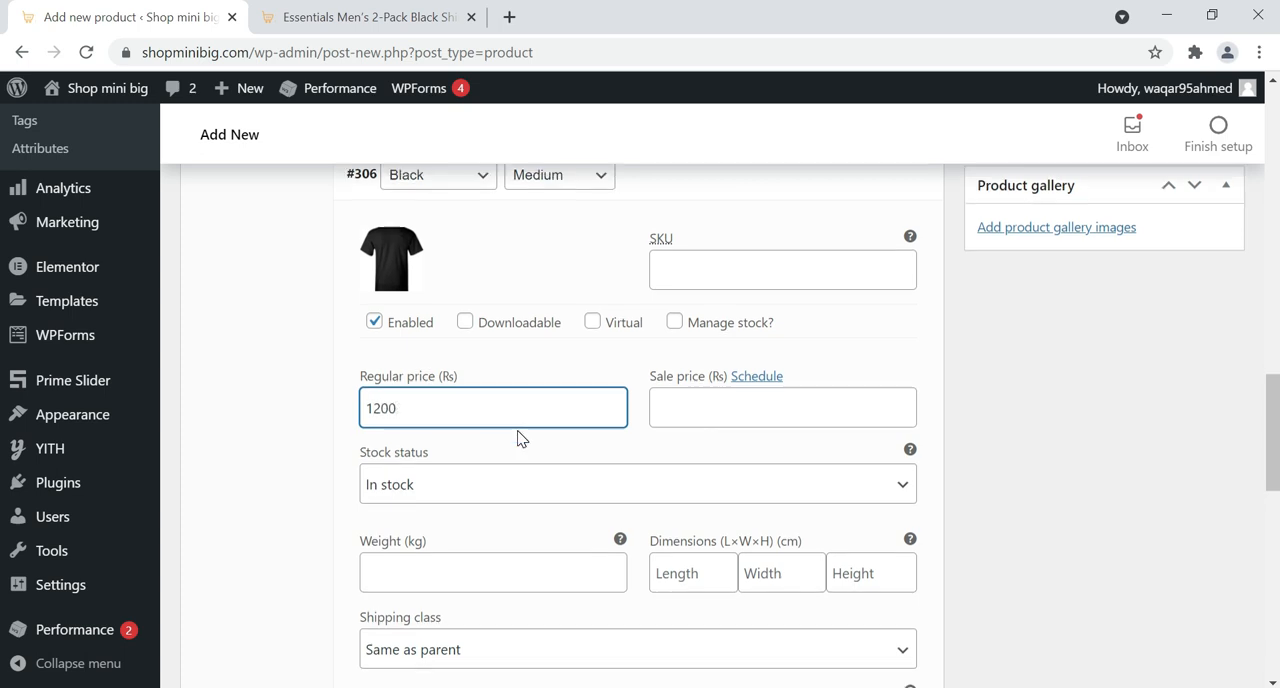
pyautogui.click(508, 388)
pyautogui.write('0.2')
# Expand the Black Small variation and set Black.jpg from the media library as its image
pyautogui.scroll(-1, 667, 537)
pyautogui.click(628, 530)
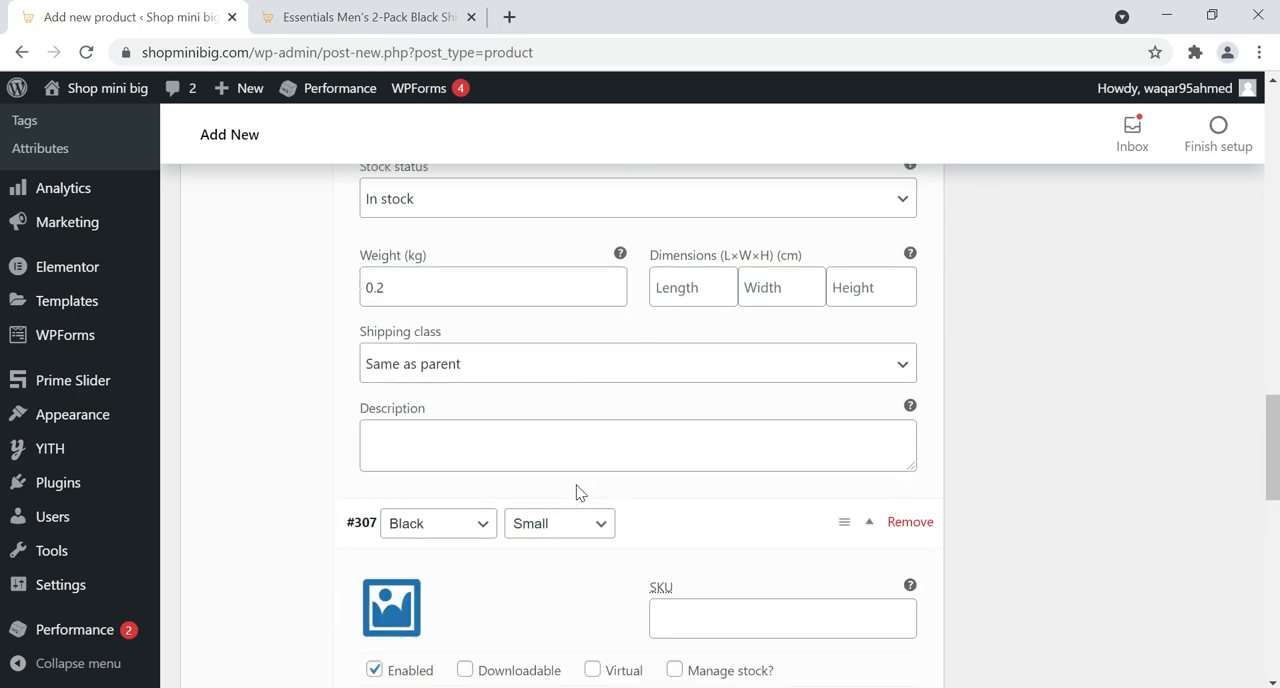
pyautogui.scroll(-2, 457, 477)
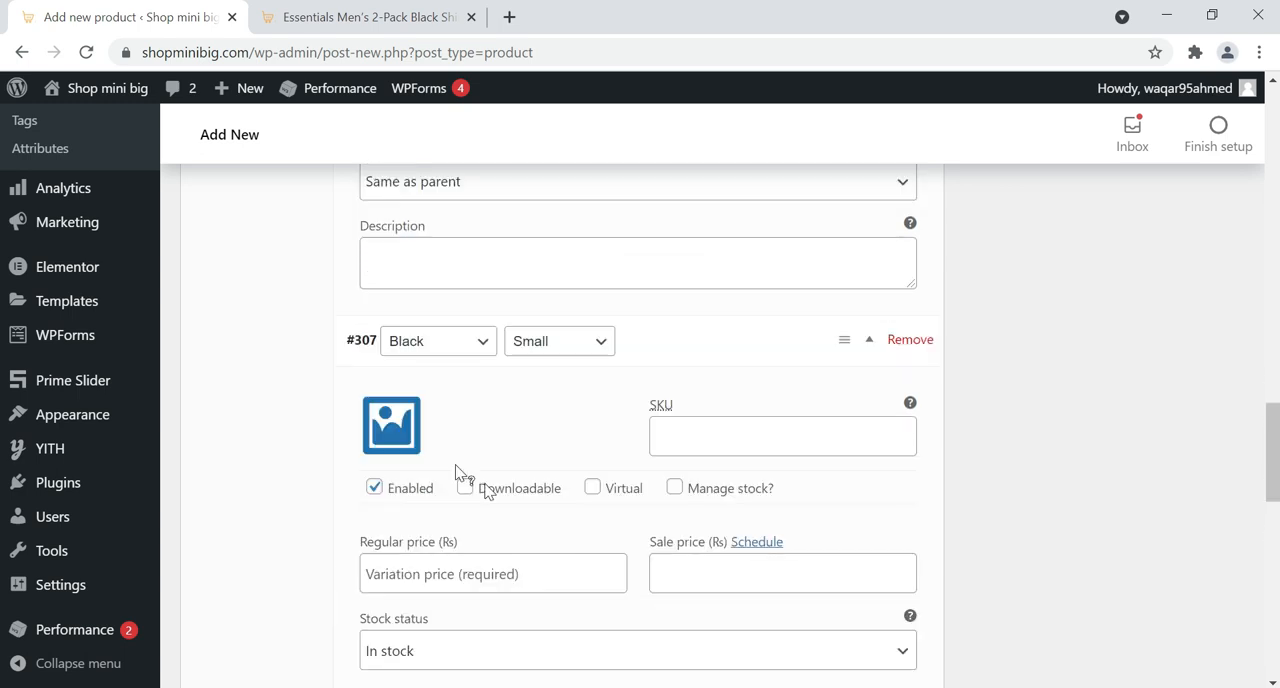
pyautogui.click(418, 414)
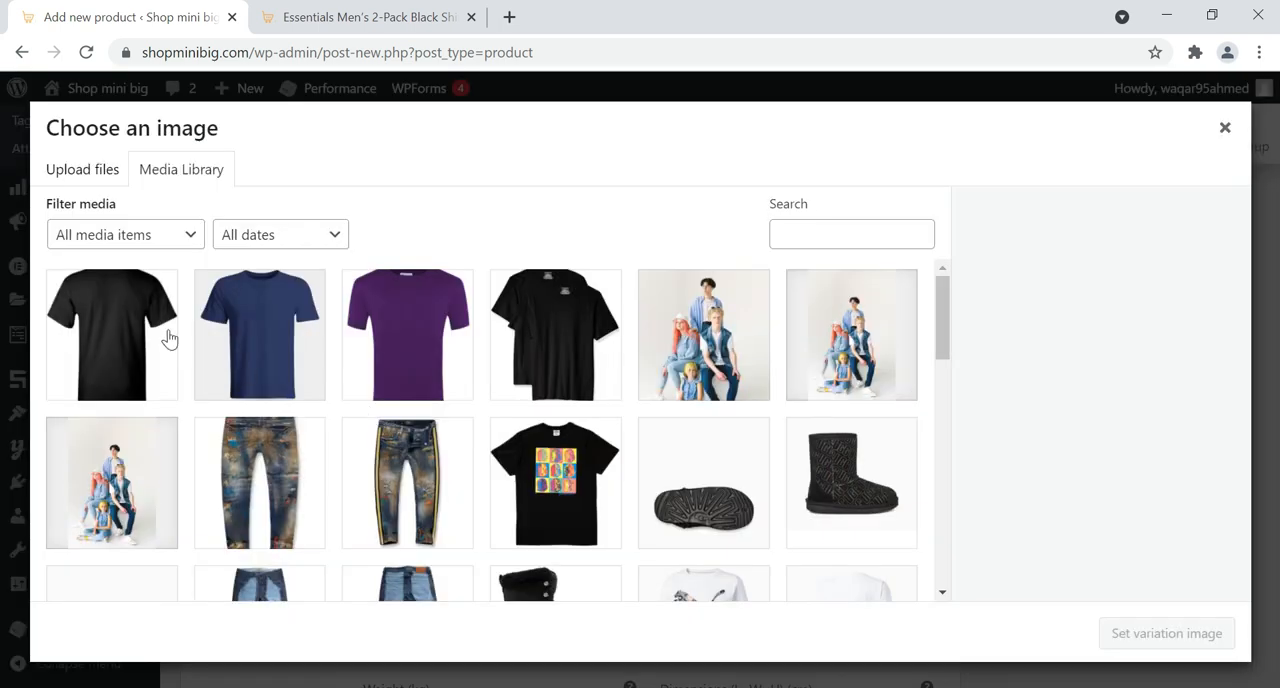
pyautogui.click(168, 337)
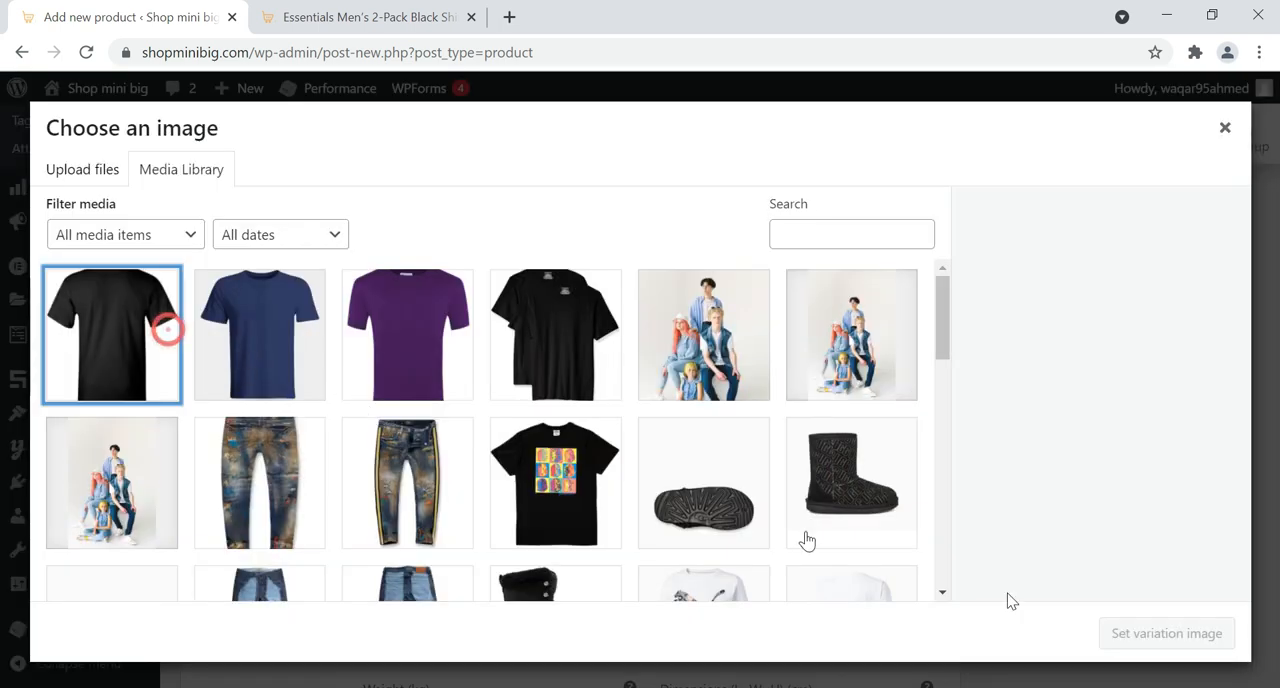
pyautogui.click(1176, 630)
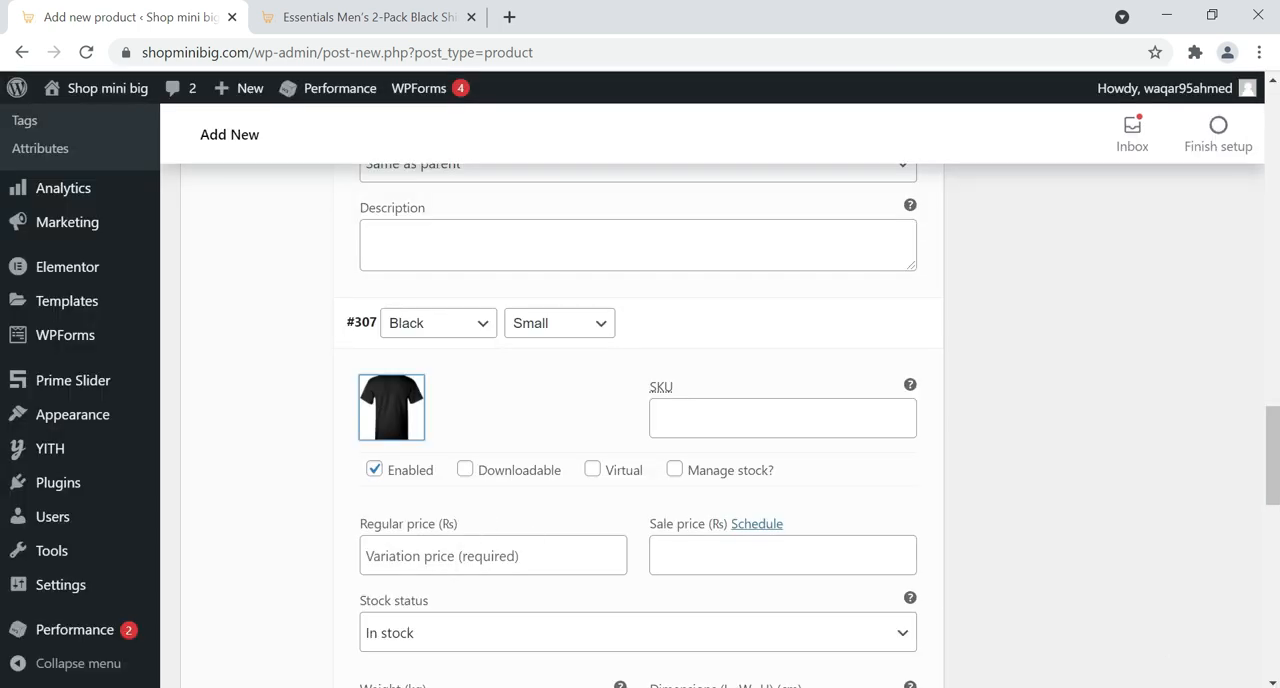
# Set the Black Small variation's regular price to 700 and its weight to 0.2 kg
pyautogui.click(464, 556)
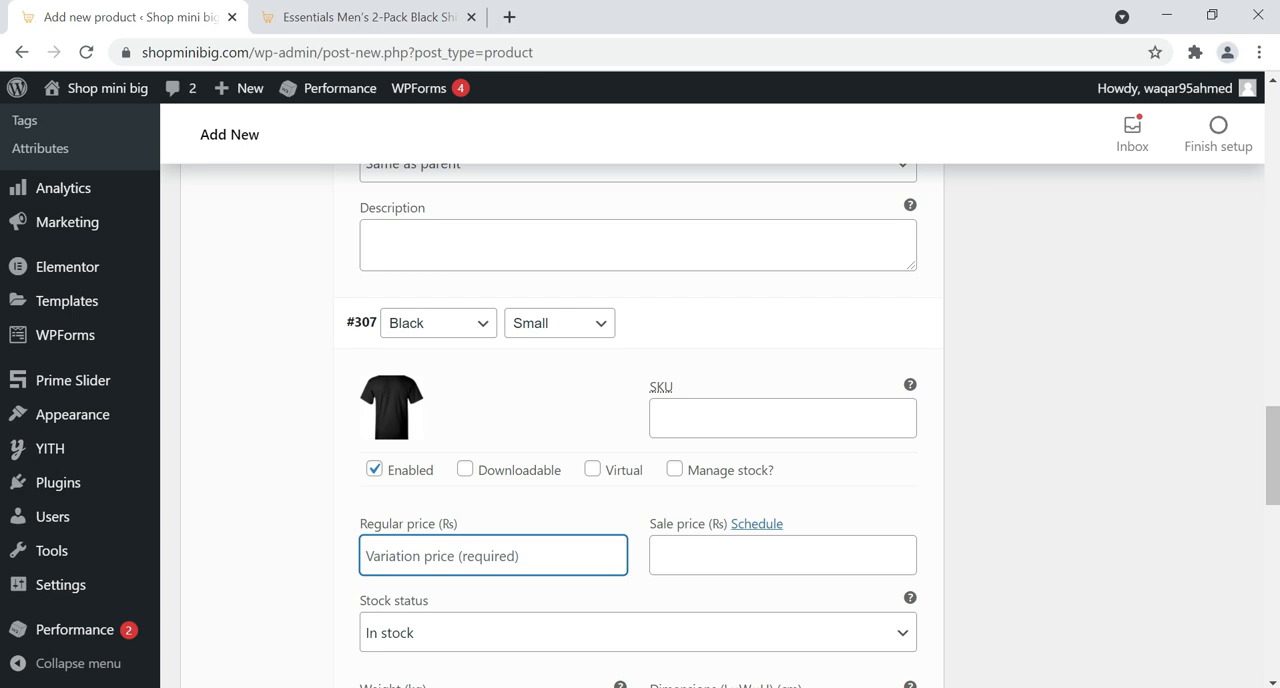
pyautogui.write('700')
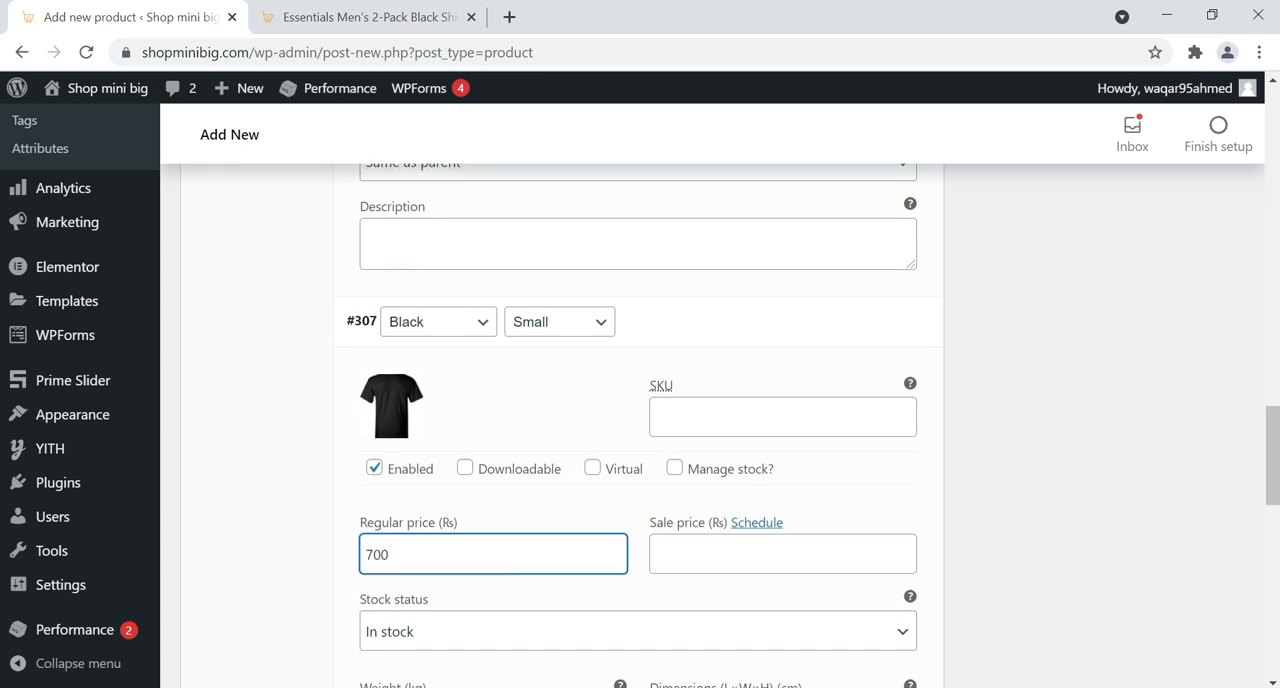
pyautogui.scroll(-3, 581, 500)
pyautogui.click(530, 428)
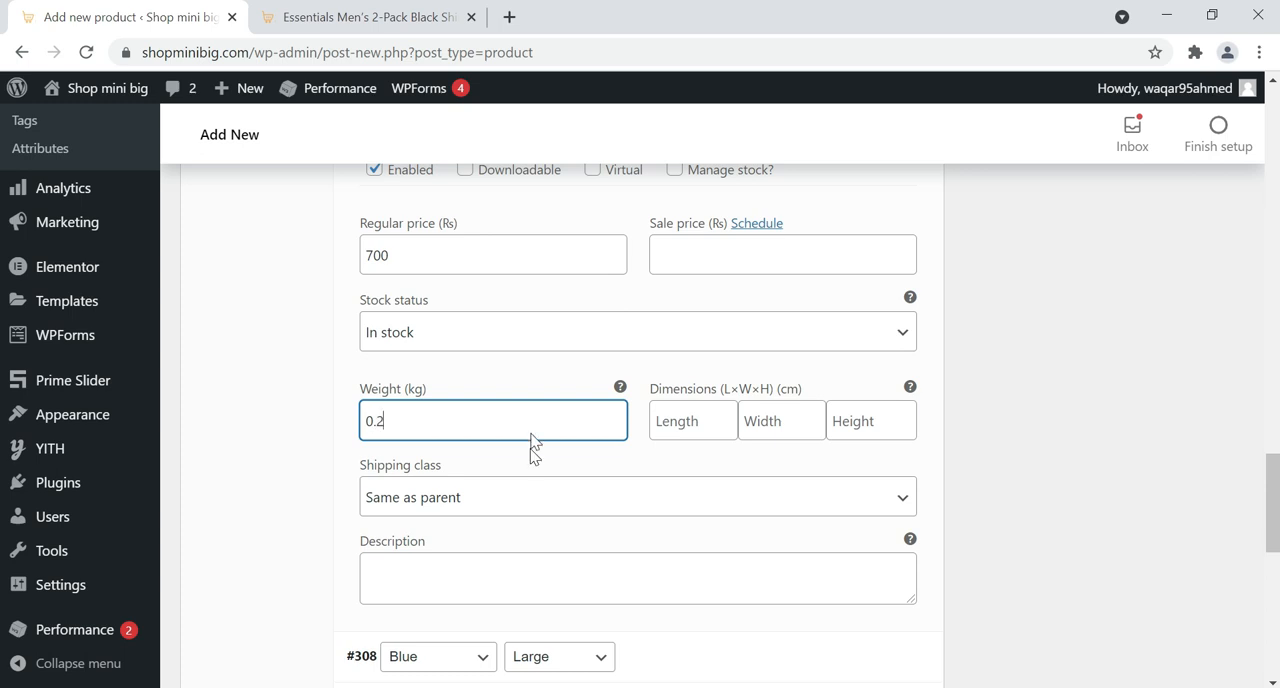
# Expand the Blue Large variation and set Blue.jpg from the media library as its image
pyautogui.scroll(-2, 586, 423)
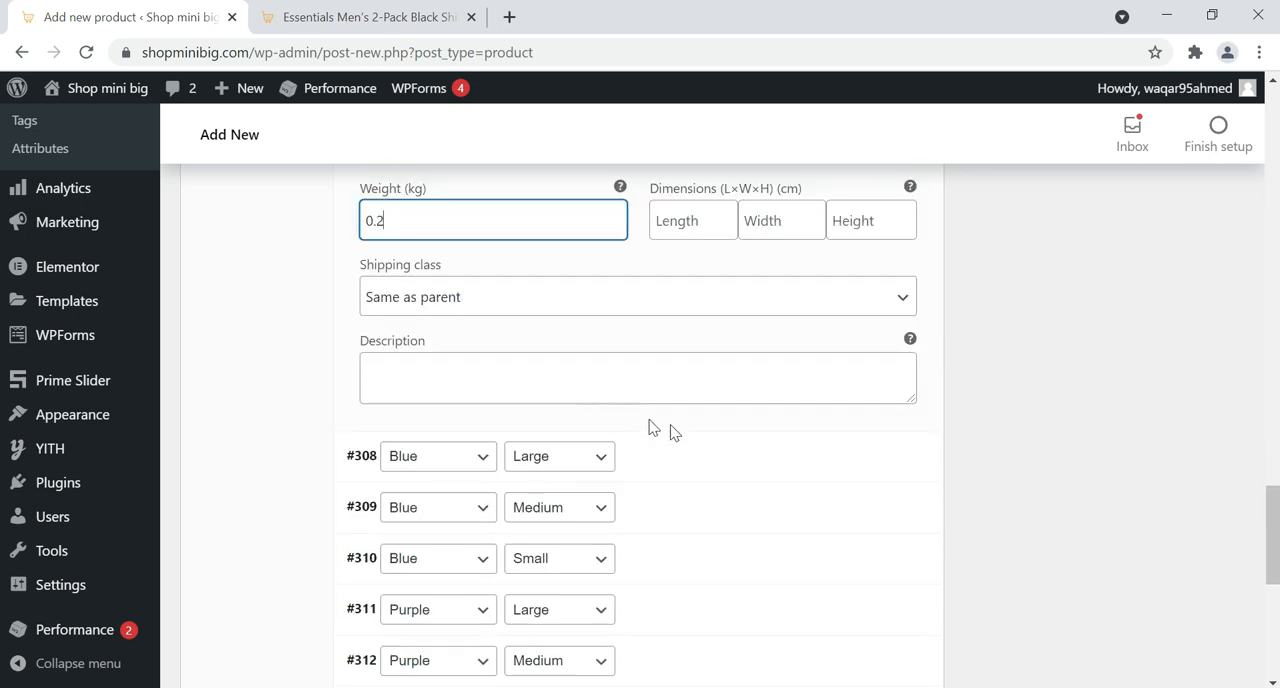
pyautogui.click(693, 460)
pyautogui.scroll(-1, 560, 445)
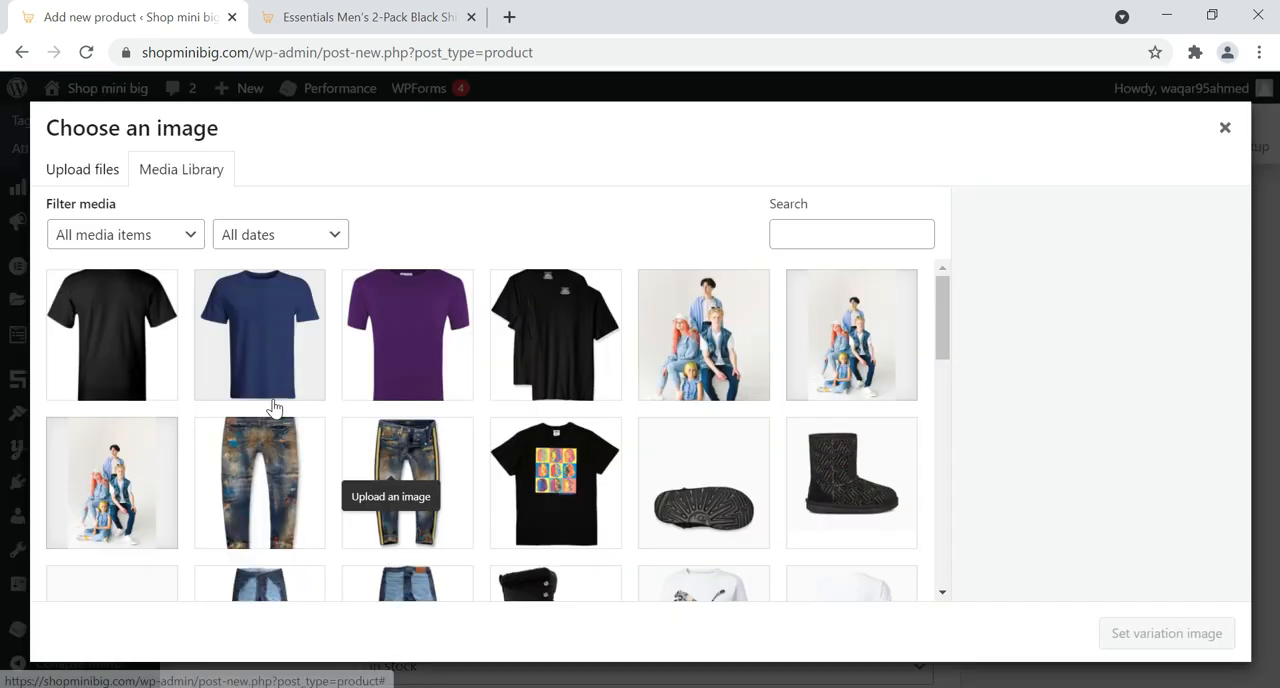
pyautogui.click(408, 436)
pyautogui.click(288, 333)
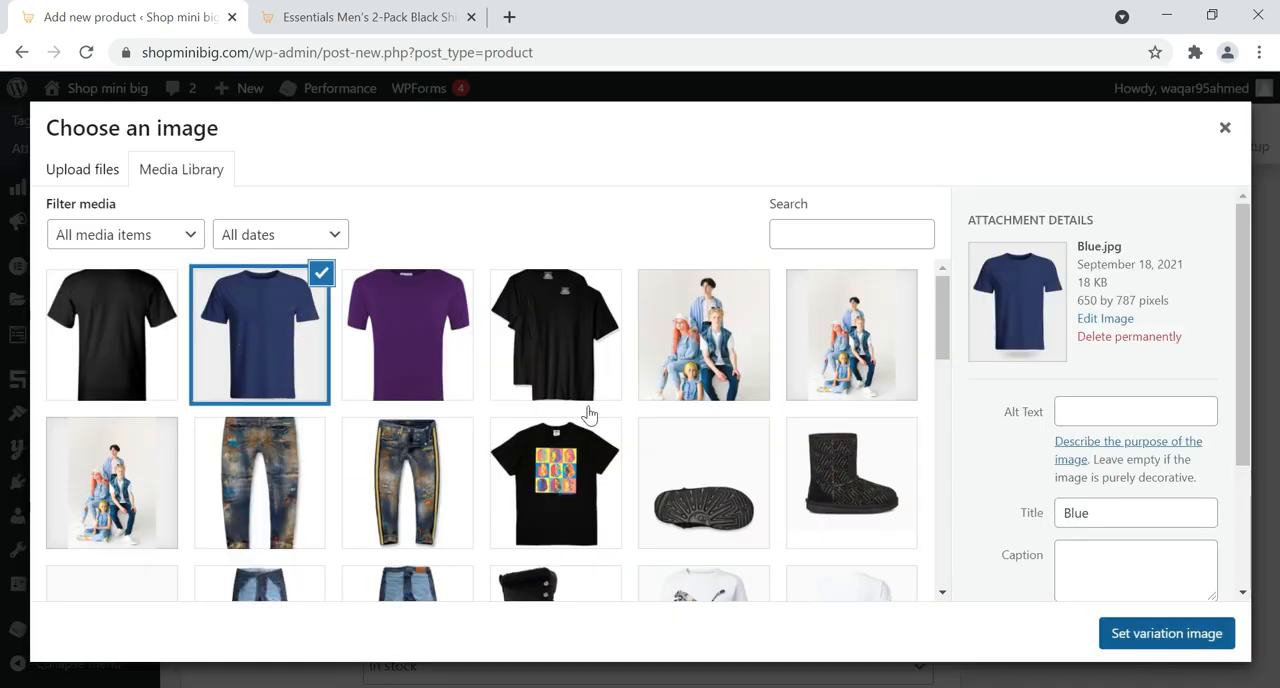
pyautogui.scroll(-1, 583, 415)
pyautogui.scroll(-1, 585, 415)
pyautogui.click(1166, 633)
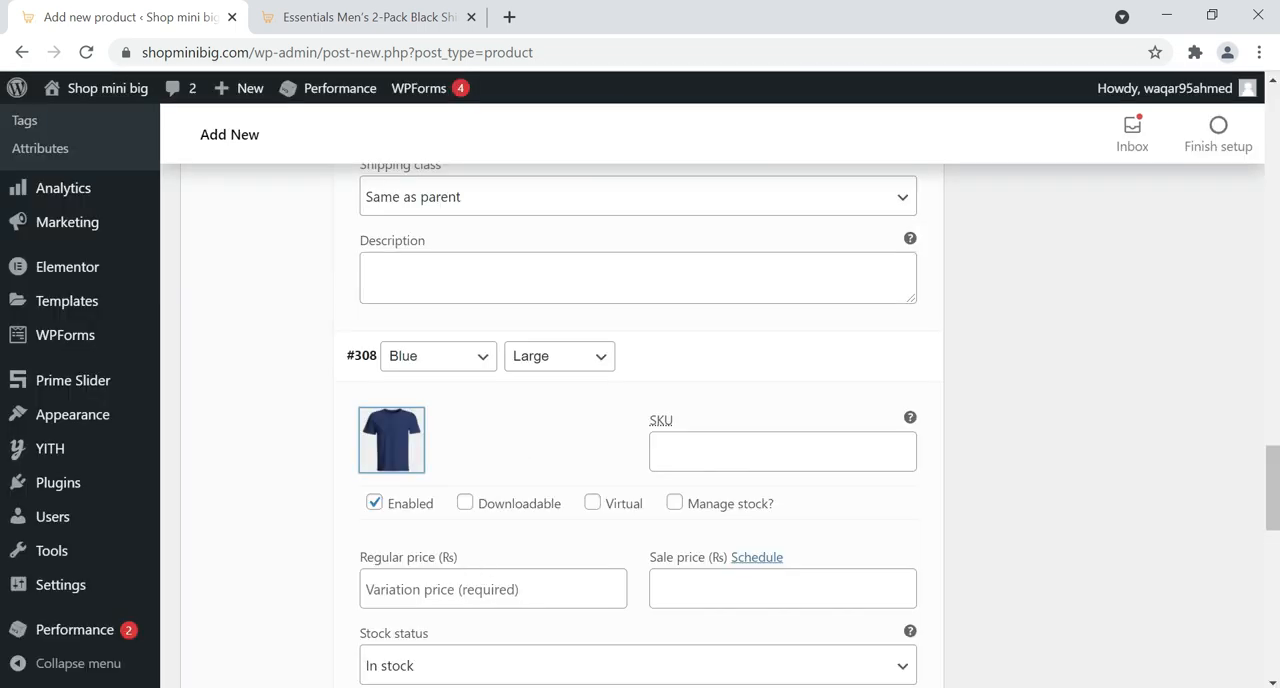
# Set the Blue Large variation's regular price to 1000, leaving its weight empty
pyautogui.click(493, 589)
pyautogui.write('1000')
pyautogui.scroll(-4, 606, 466)
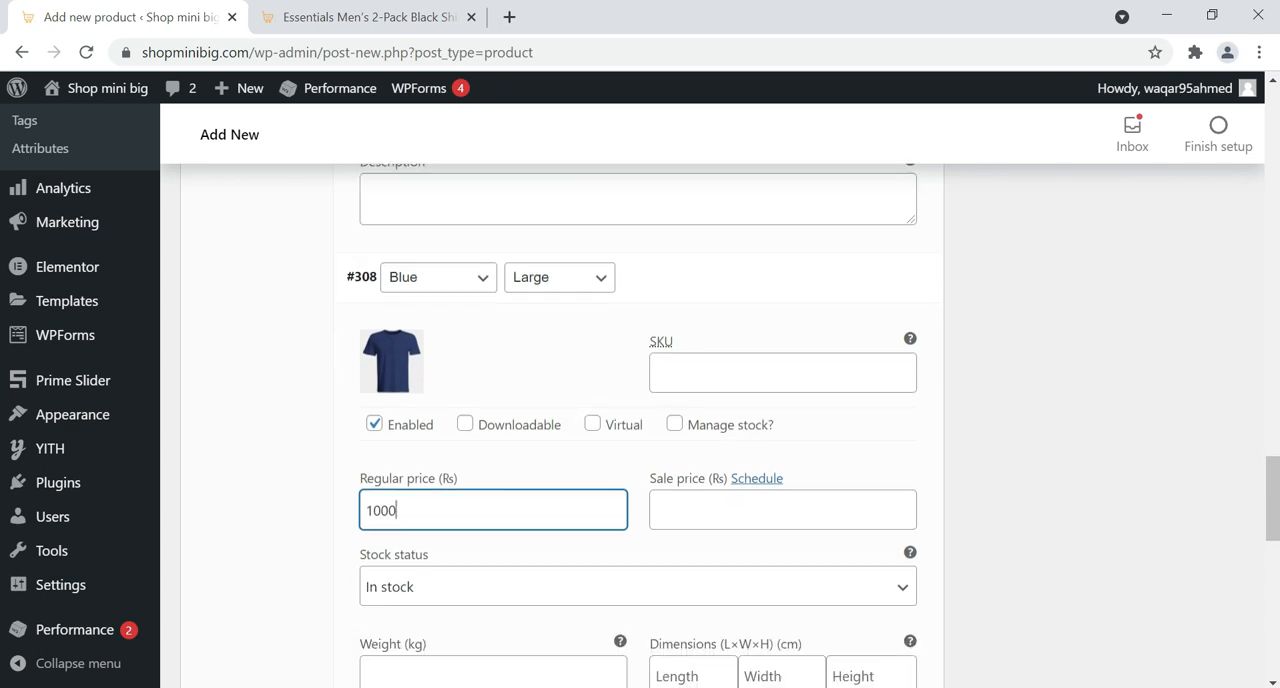
# Expand the Blue Medium variation and set Blue.jpg from the media library as its image
pyautogui.scroll(-2, 660, 504)
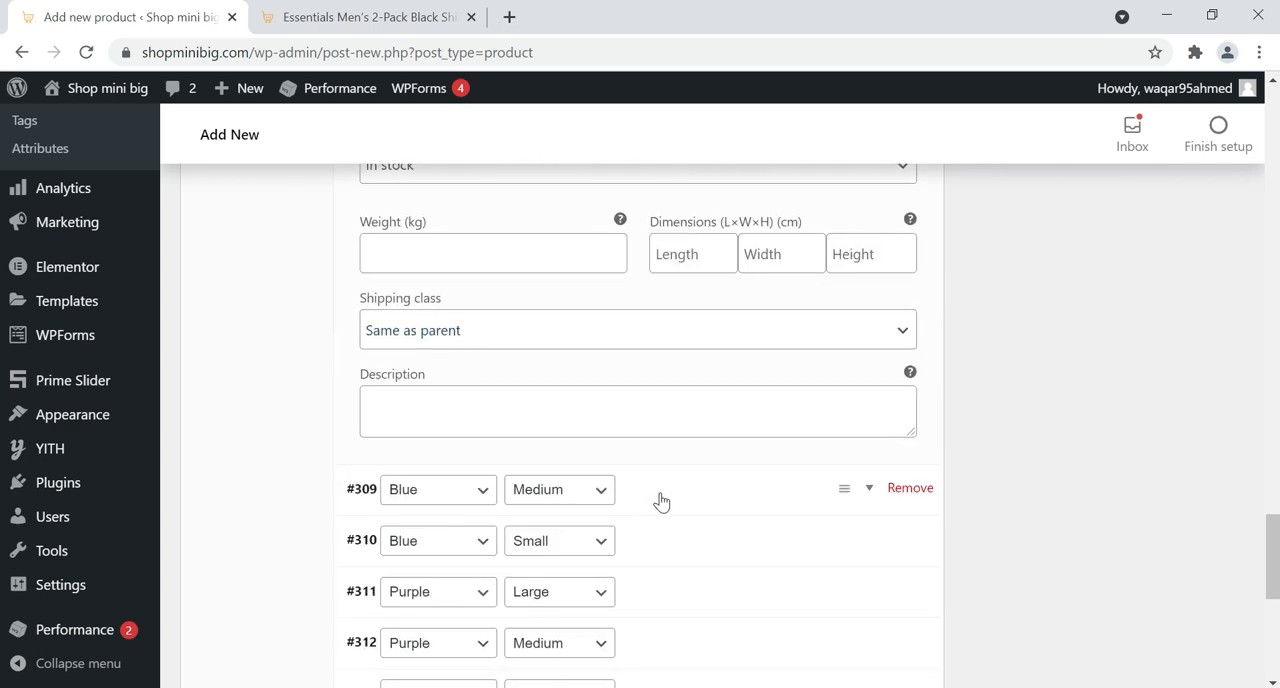
pyautogui.click(460, 471)
pyautogui.scroll(-1, 449, 397)
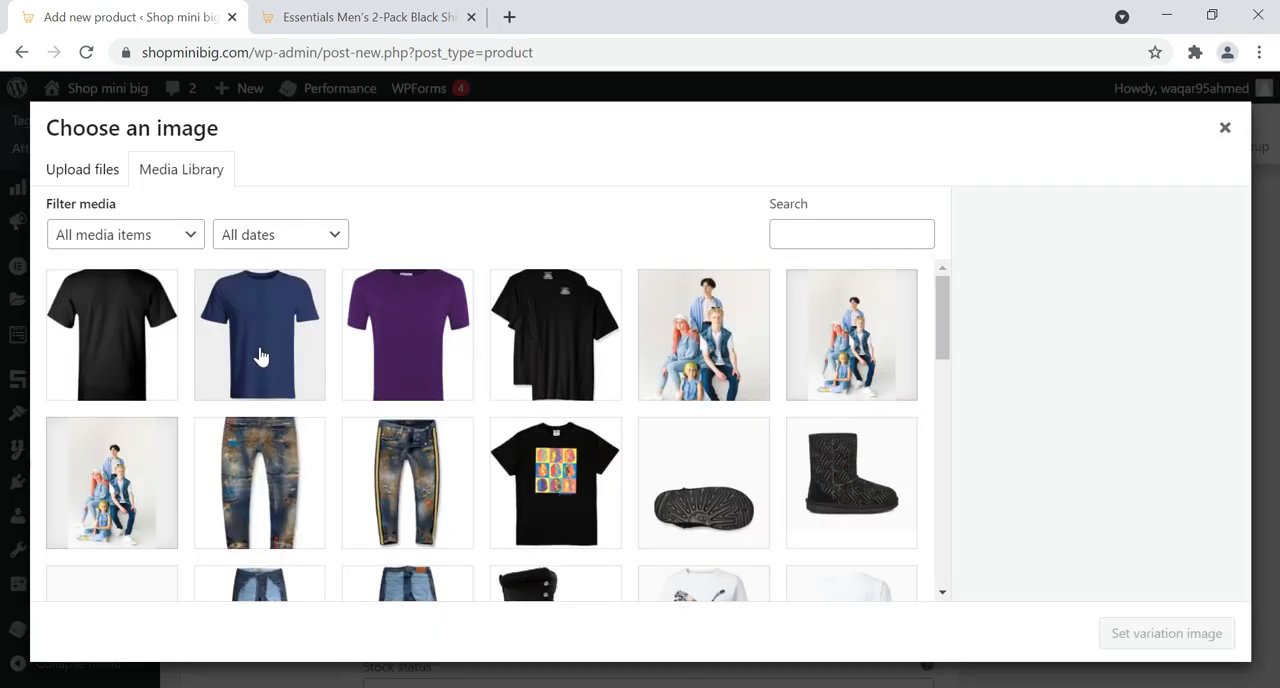
pyautogui.click(258, 345)
pyautogui.click(1150, 630)
pyautogui.scroll(-2, 729, 453)
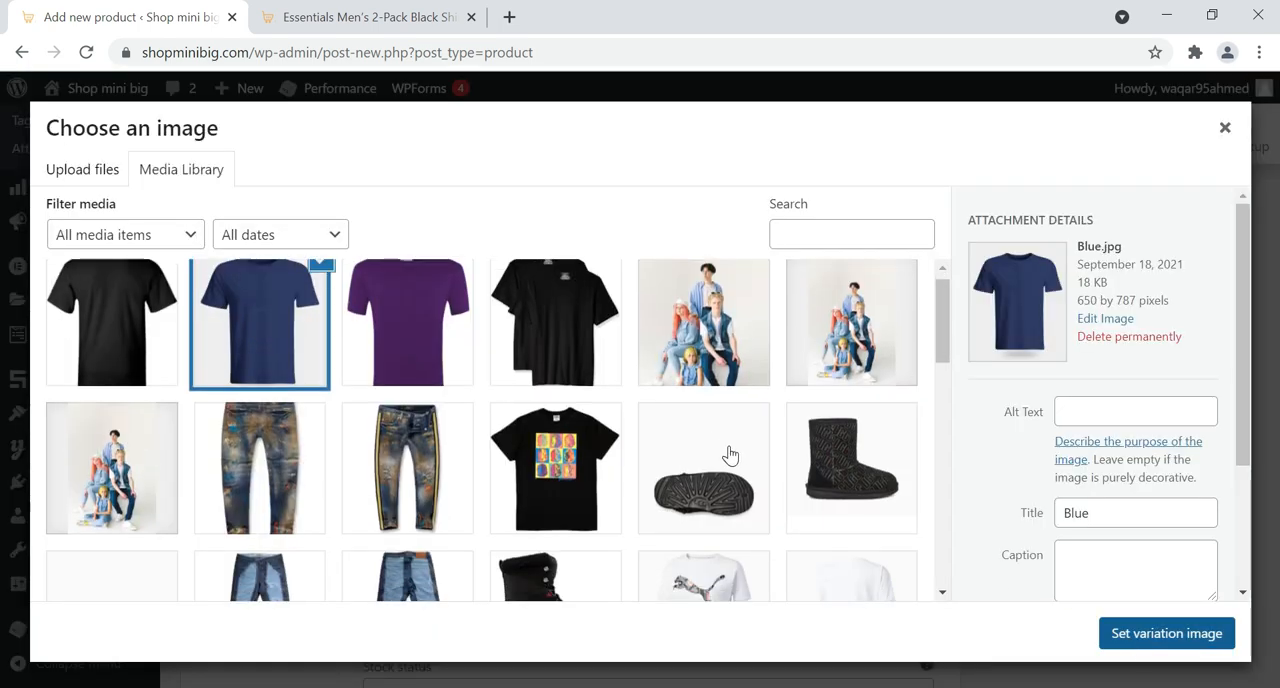
pyautogui.scroll(-2, 555, 480)
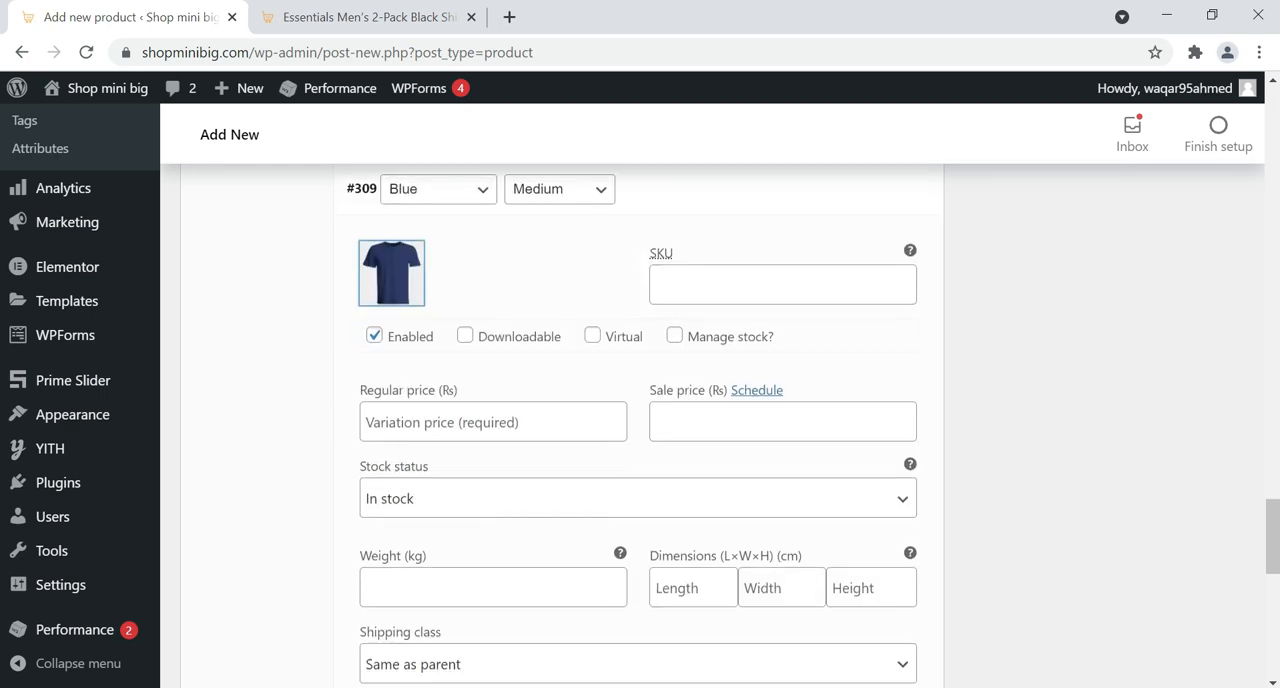
# Set the Blue Medium variation's regular price to 1000, leaving its weight empty
pyautogui.click(459, 421)
pyautogui.write('1')
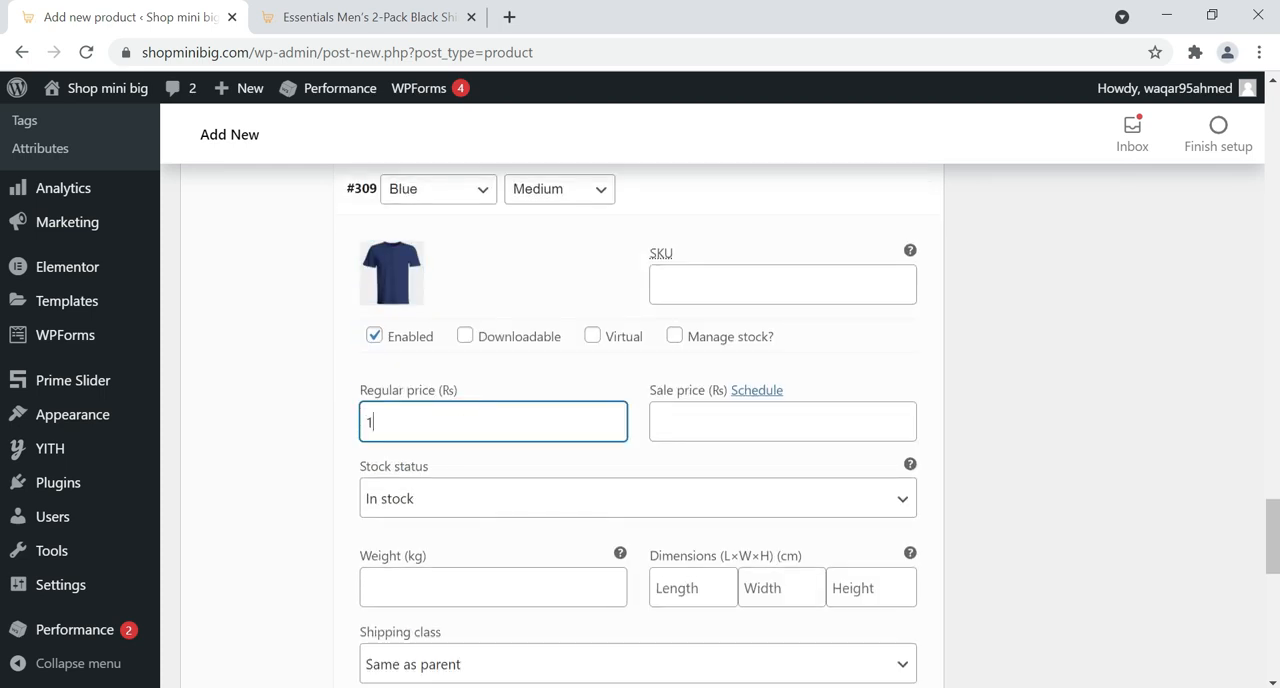
pyautogui.write('000')
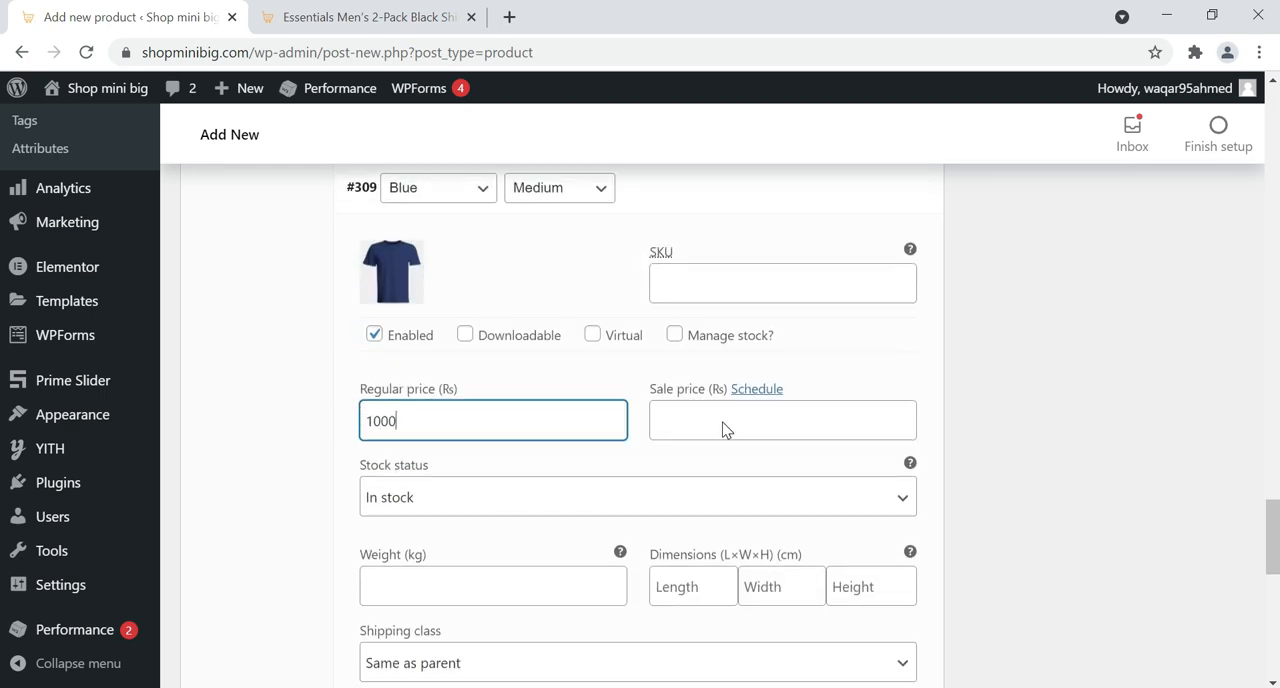
# Expand the Blue Small variation and set Blue.jpg from the media library as its image
pyautogui.scroll(-5, 723, 428)
pyautogui.click(723, 418)
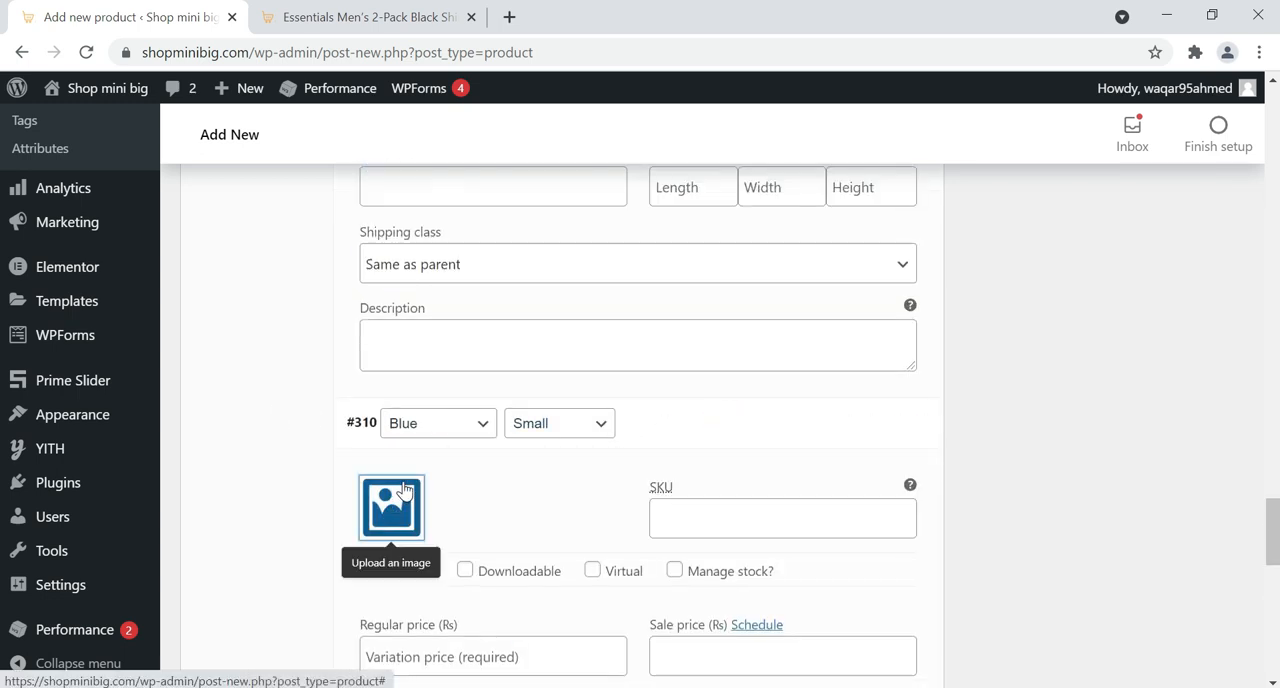
pyautogui.click(404, 490)
pyautogui.click(254, 374)
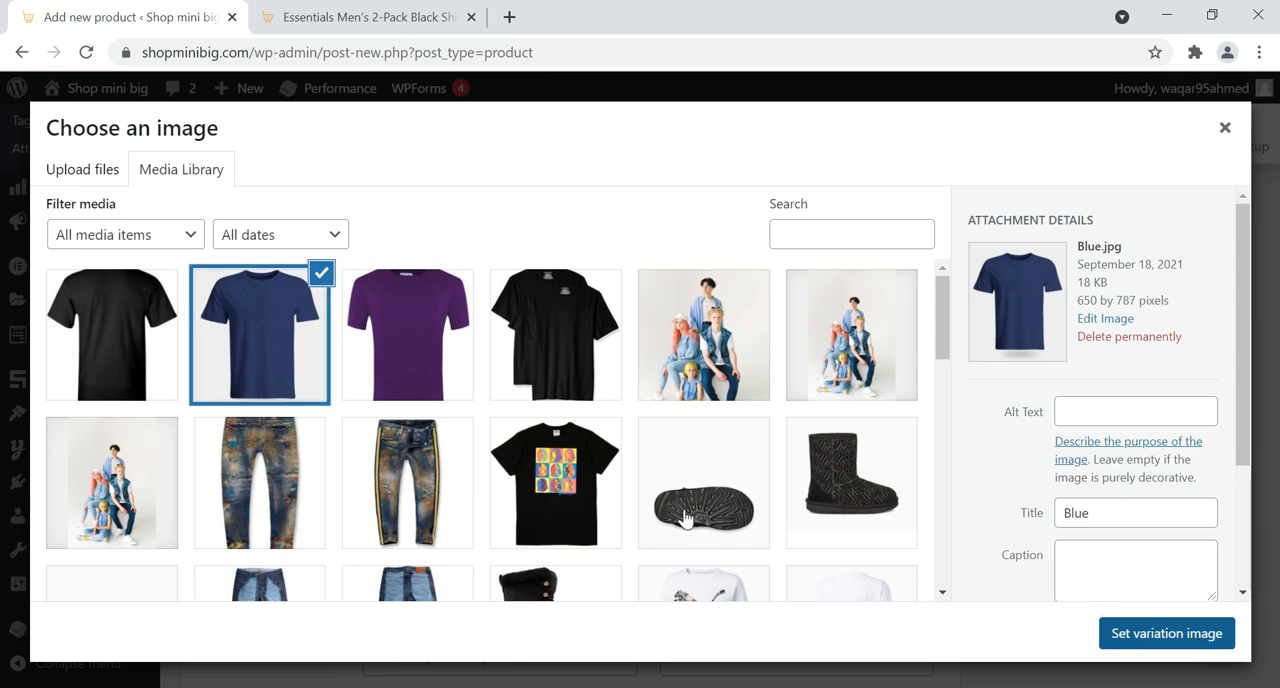
pyautogui.scroll(-2, 686, 520)
pyautogui.click(1166, 633)
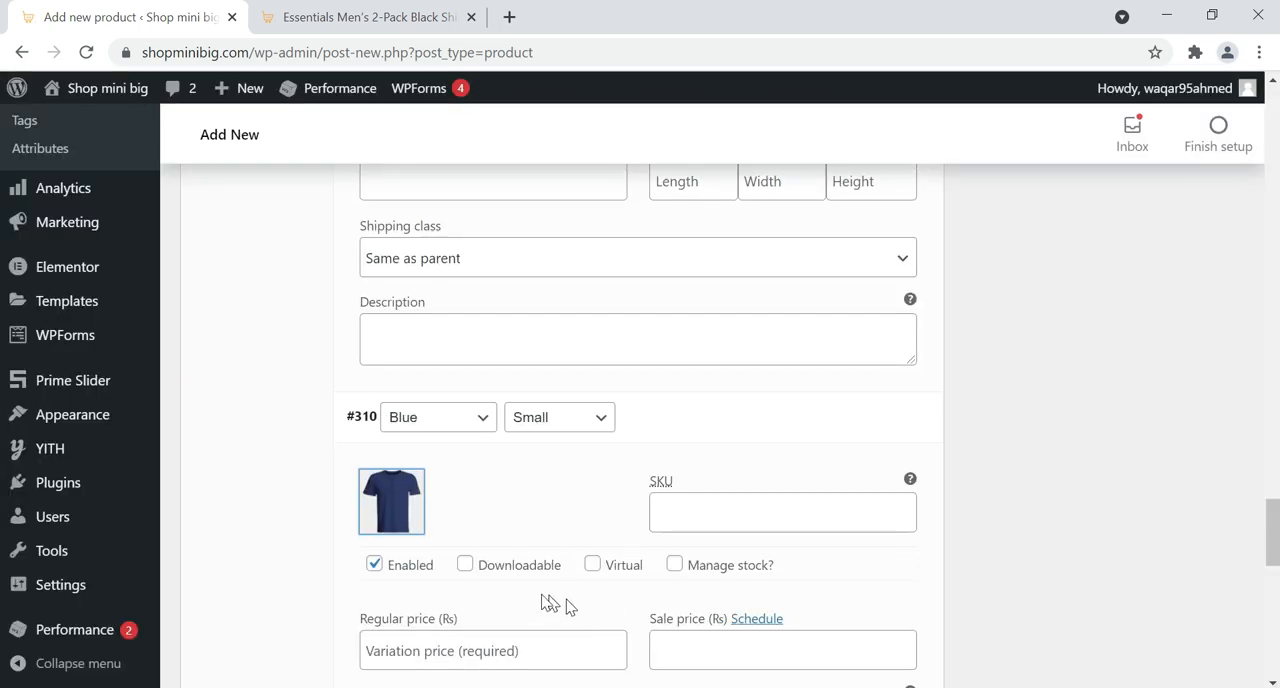
# Set the Blue Small variation's regular price to 800, leaving its weight empty
pyautogui.scroll(-1, 550, 602)
pyautogui.click(495, 556)
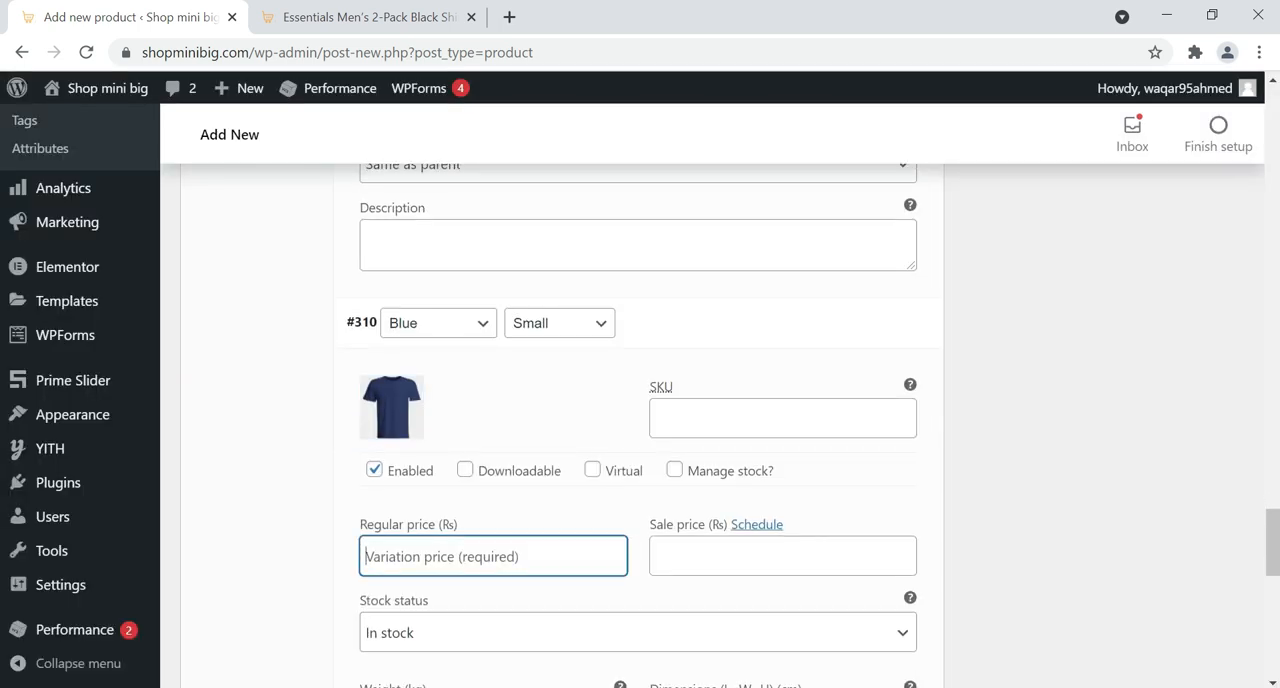
pyautogui.write('800')
# Expand the Purple Large variation, set its regular price to 1000 and choose Purple.jpg from the media library as its image
pyautogui.scroll(-4, 766, 497)
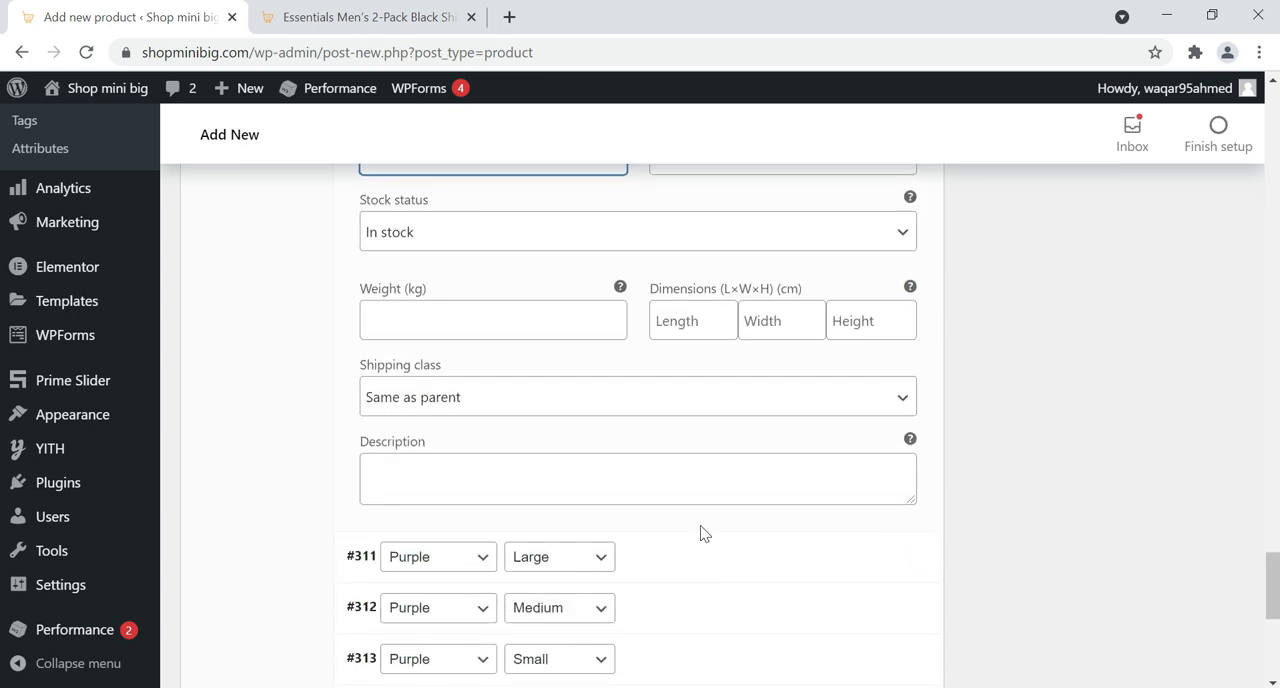
pyautogui.scroll(-1, 700, 520)
pyautogui.click(713, 456)
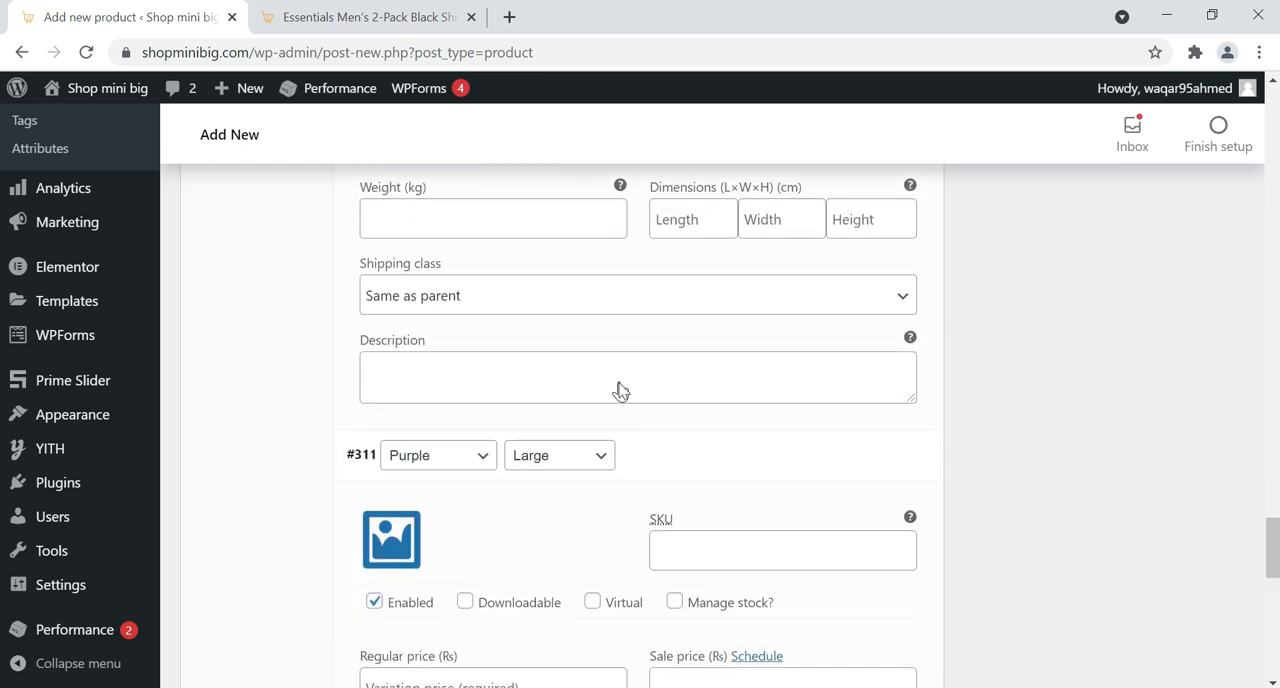
pyautogui.scroll(-1, 600, 420)
pyautogui.click(445, 590)
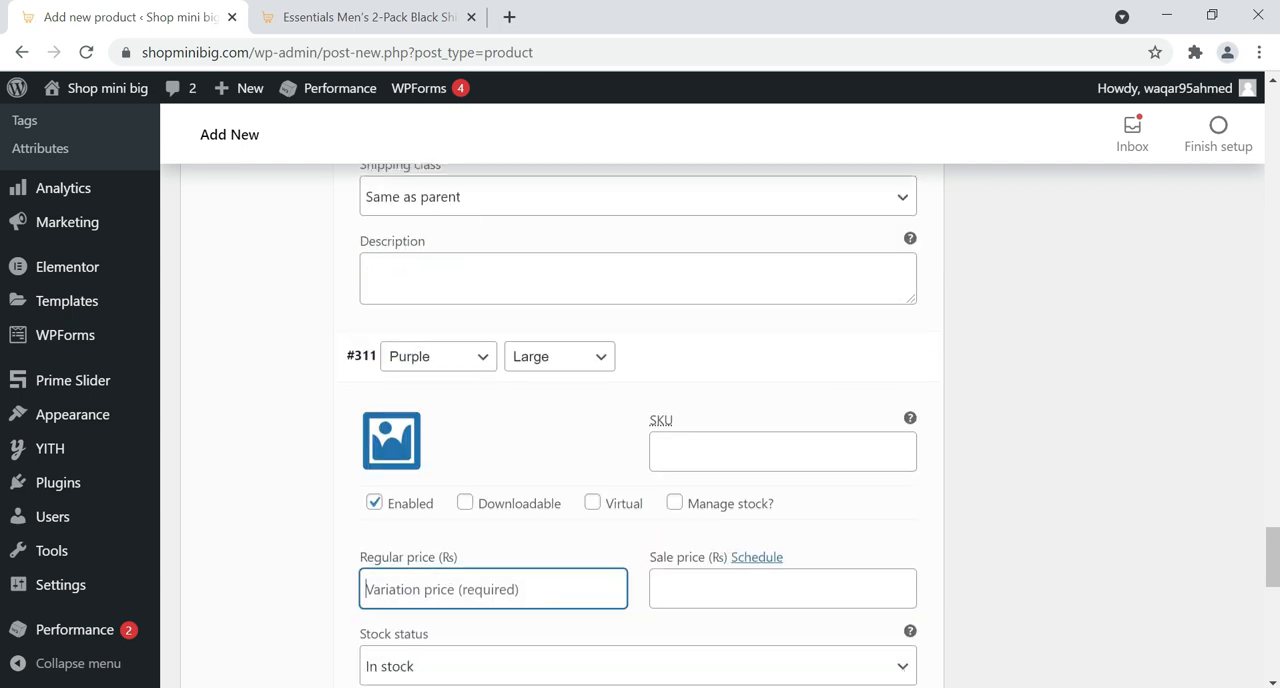
pyautogui.write('100')
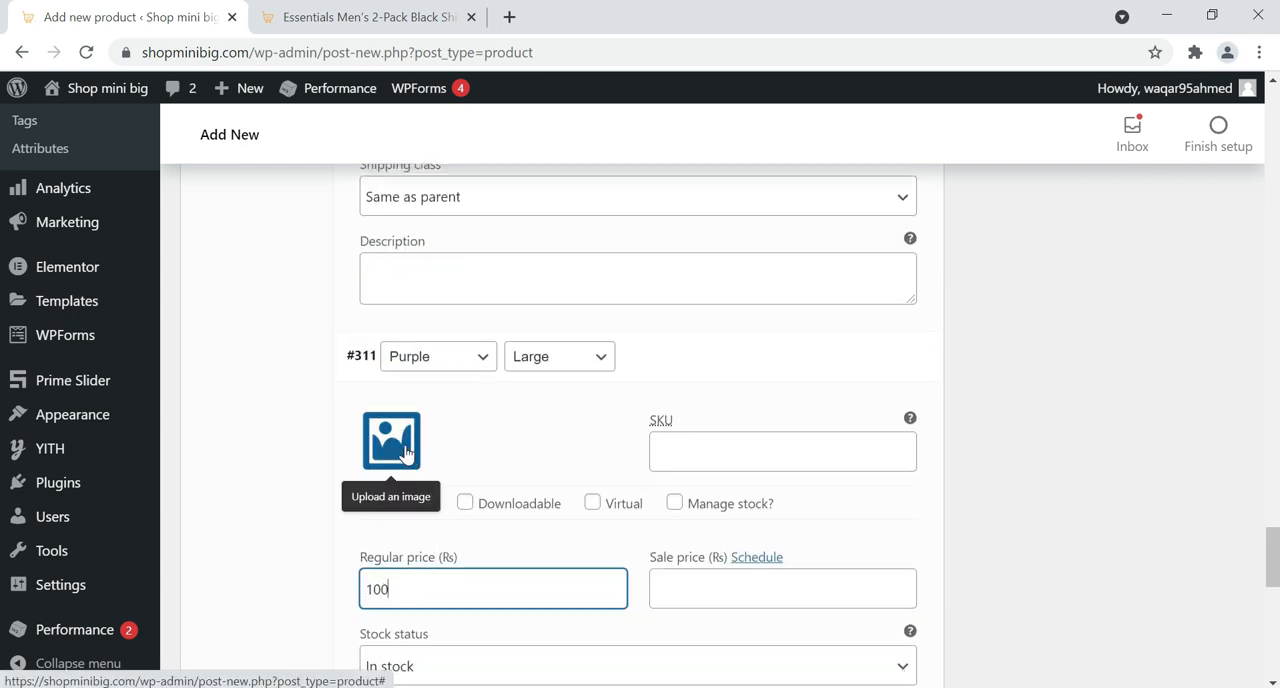
pyautogui.write('0')
pyautogui.click(405, 453)
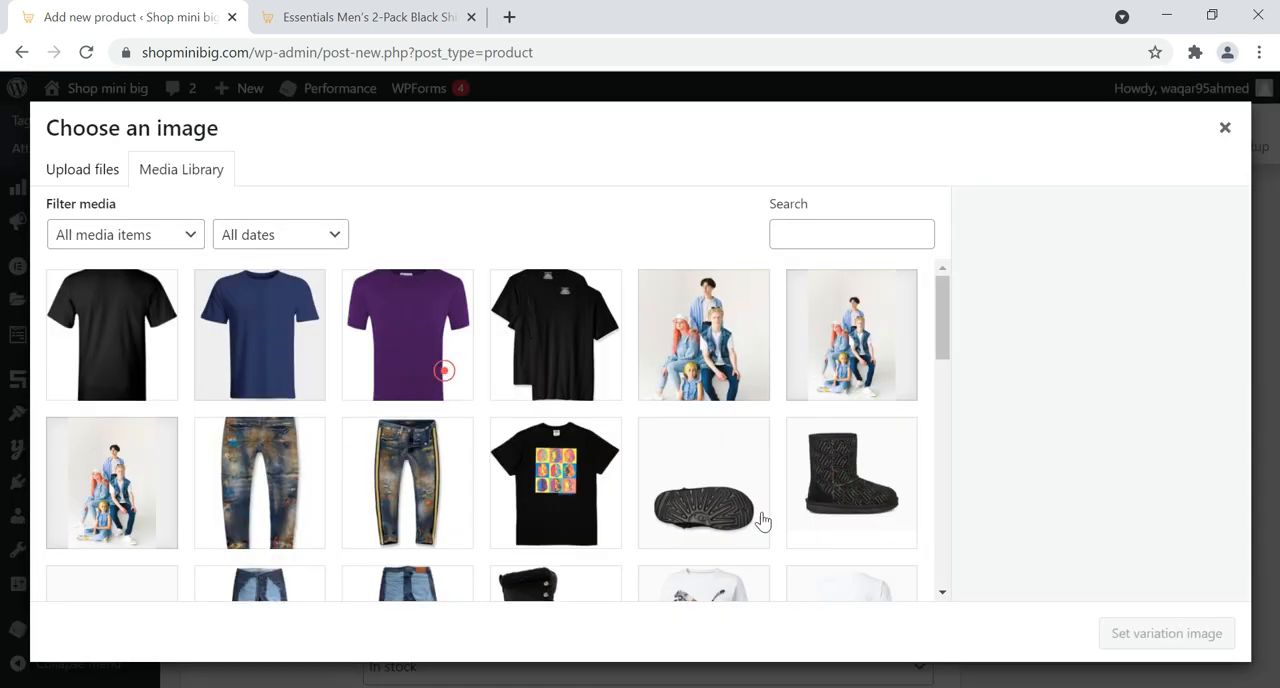
pyautogui.click(443, 366)
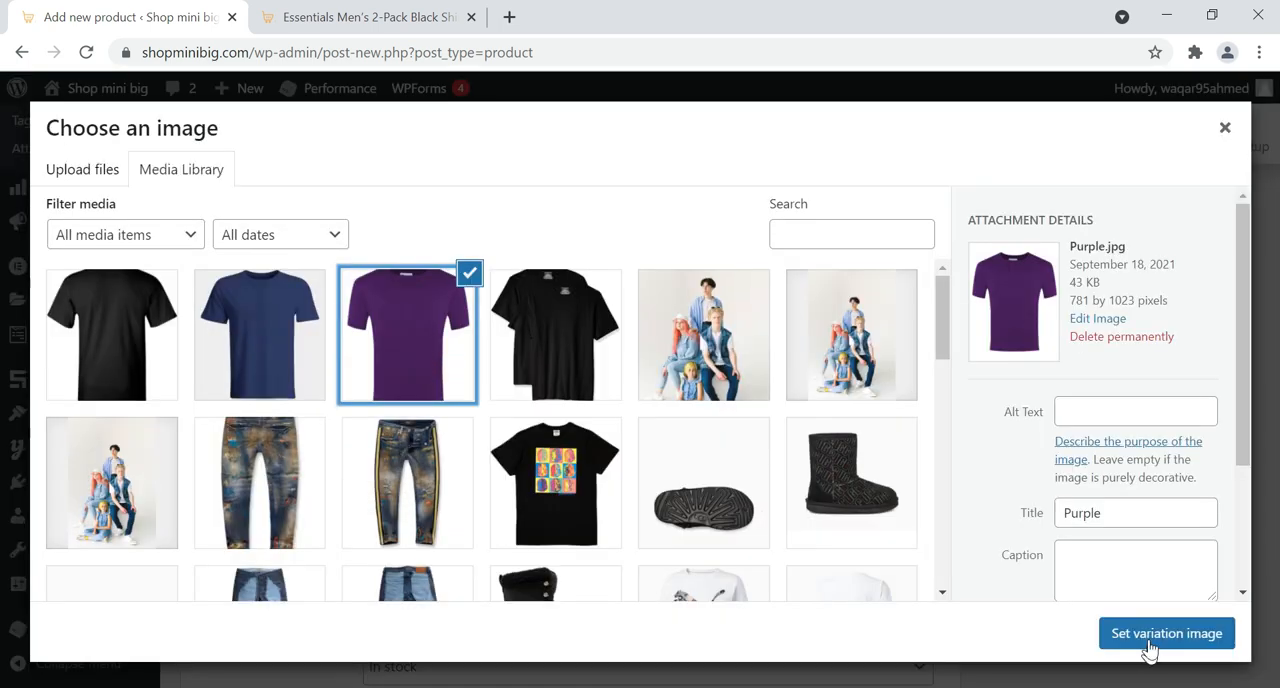
# Expand the Purple Medium variation, set Purple.jpg from the media library as its image and enter a regular price of 800
pyautogui.scroll(-4, 686, 485)
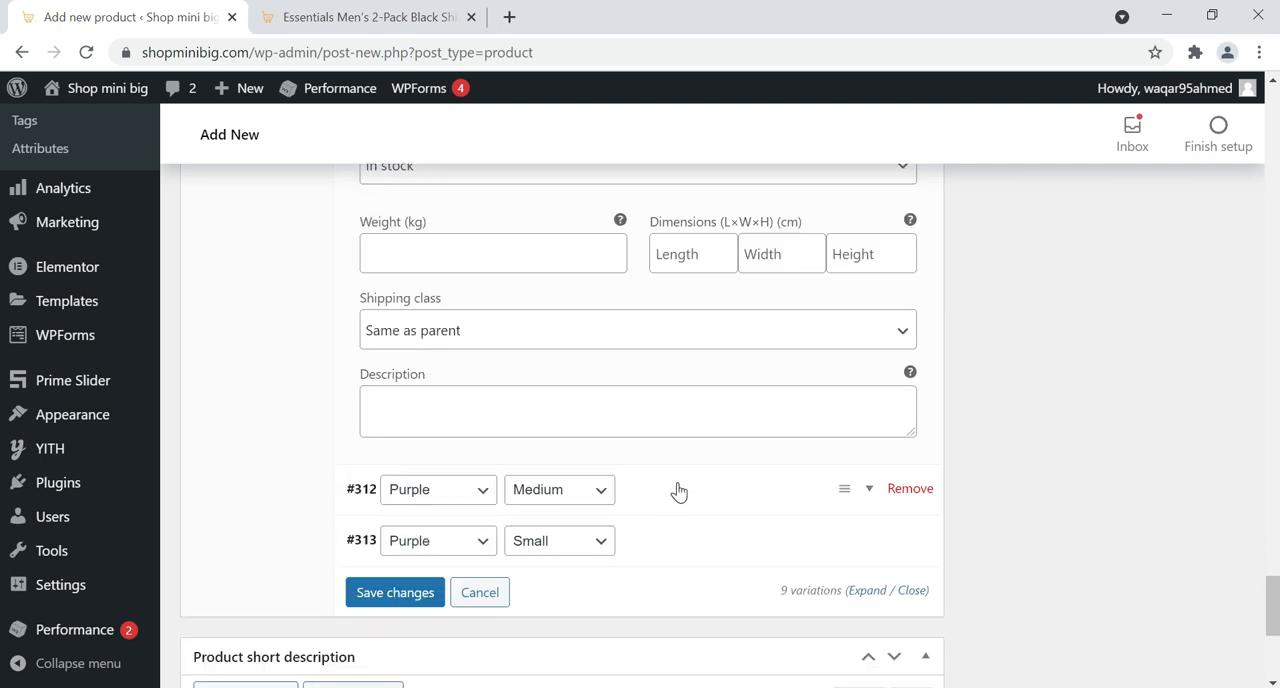
pyautogui.click(683, 503)
pyautogui.scroll(-3, 560, 470)
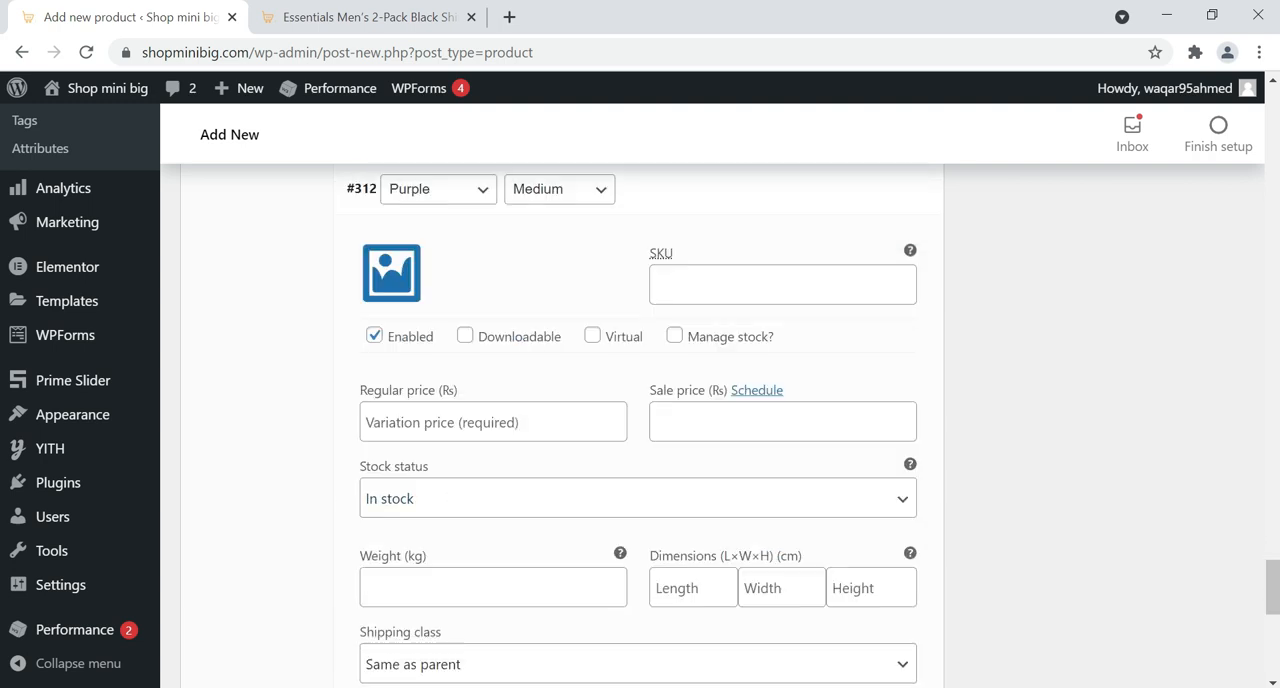
pyautogui.click(407, 312)
pyautogui.click(413, 324)
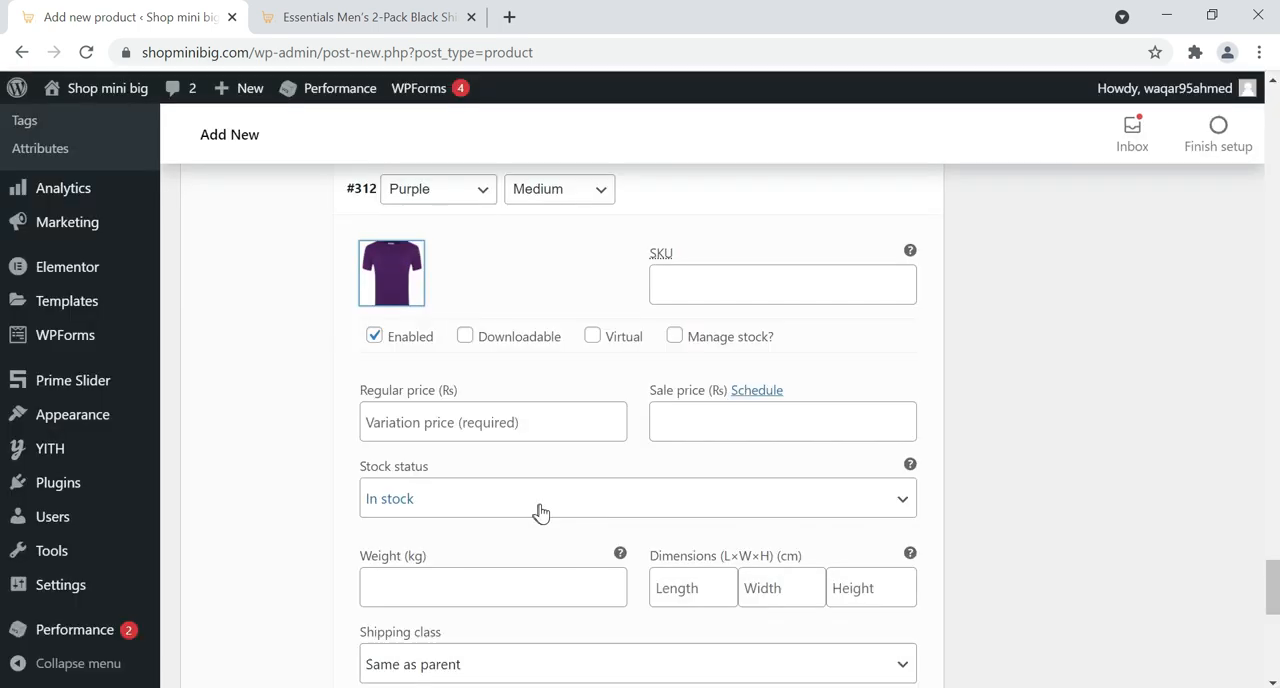
pyautogui.click(517, 425)
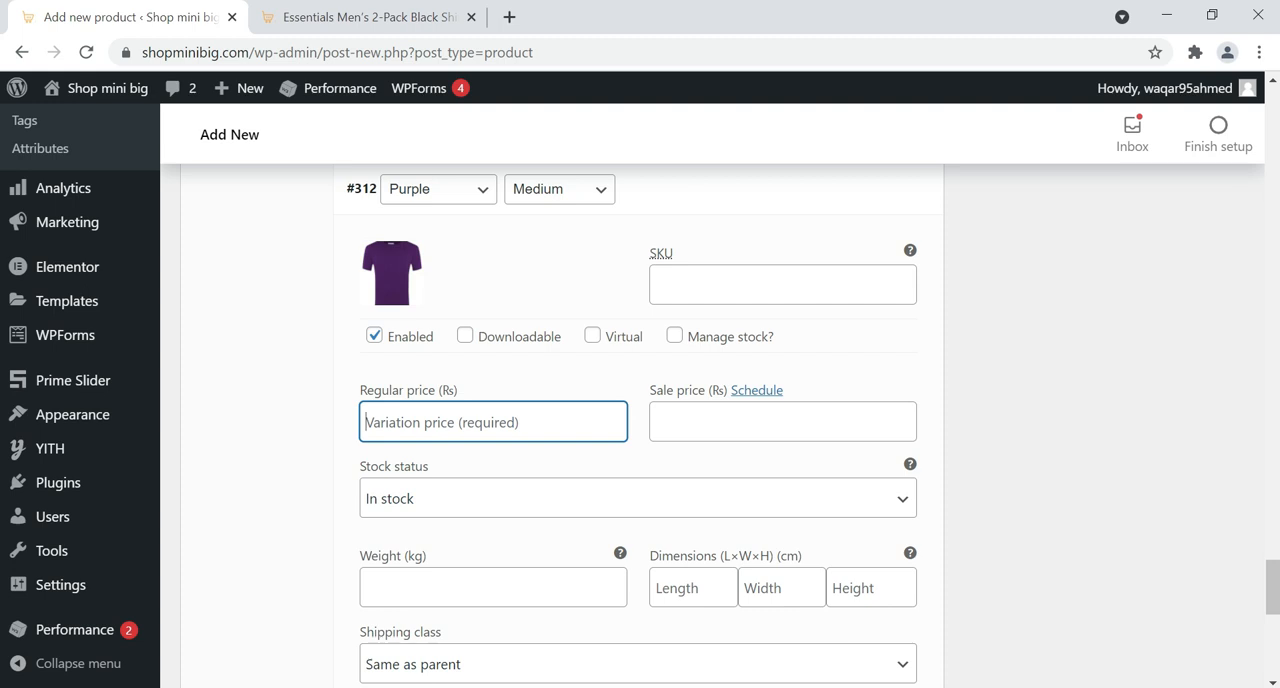
pyautogui.write('800')
pyautogui.scroll(-2, 586, 465)
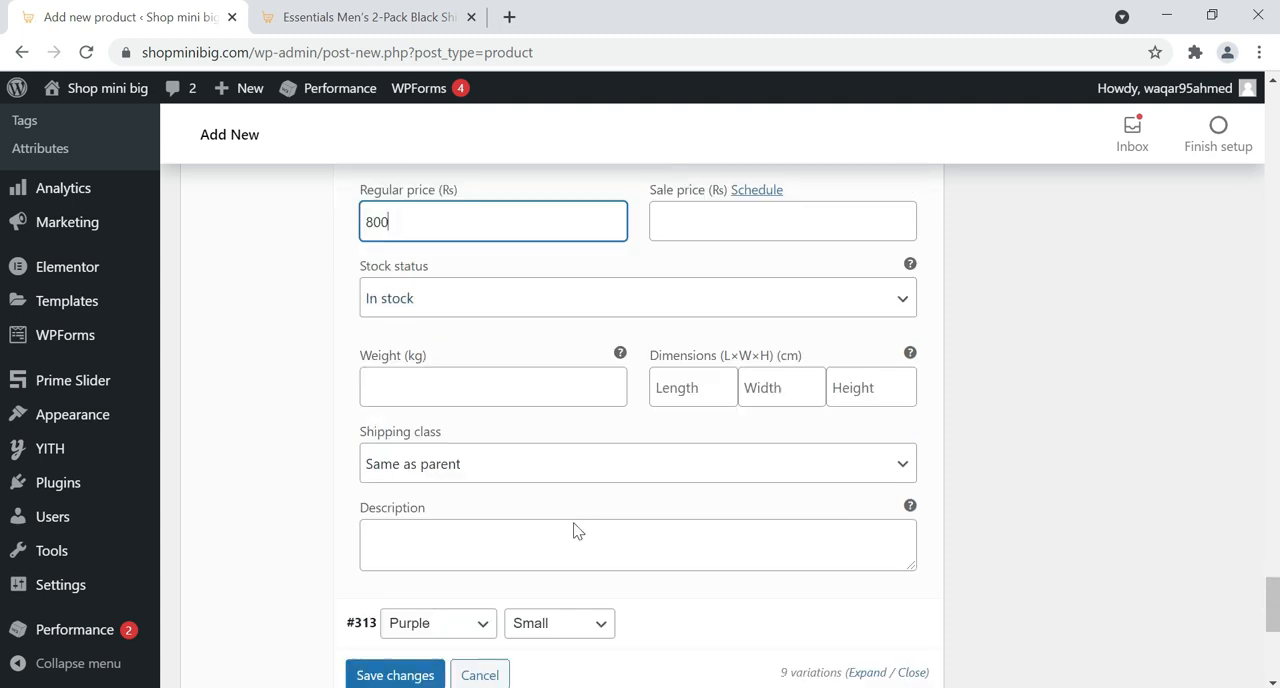
# Expand the Purple Small variation, set Purple.jpg from the media library as its image and enter a regular price of 700
pyautogui.scroll(-2, 470, 505)
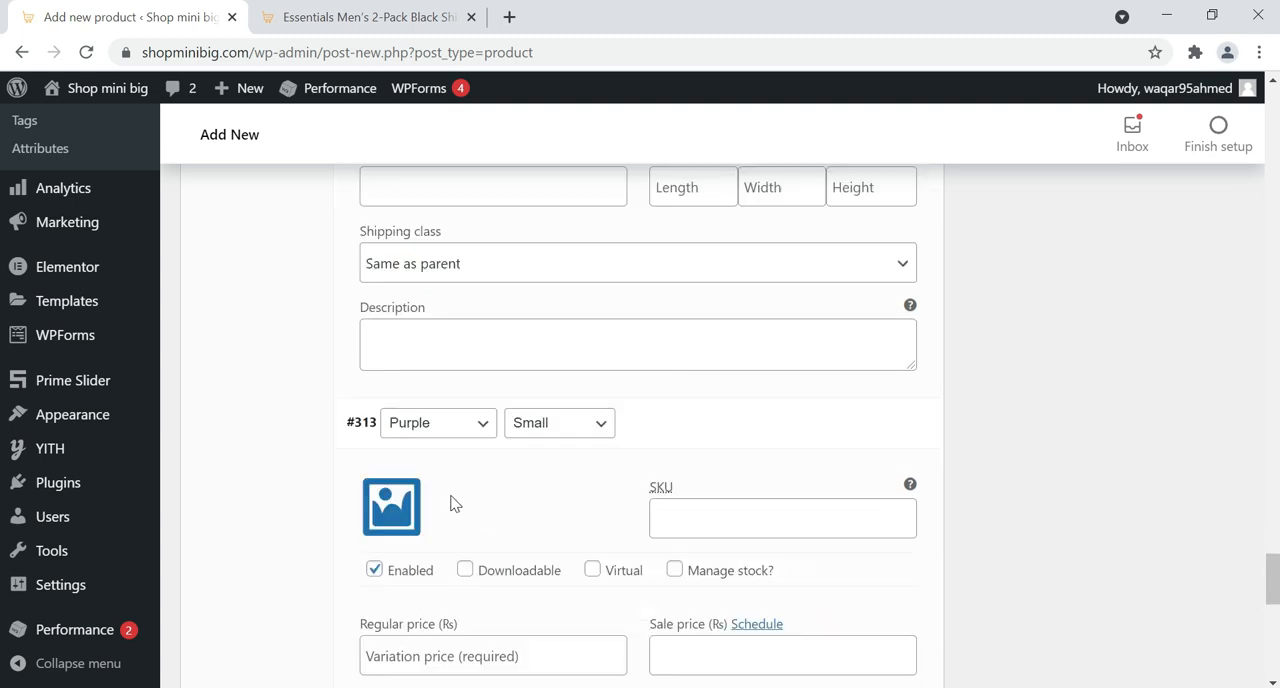
pyautogui.click(406, 495)
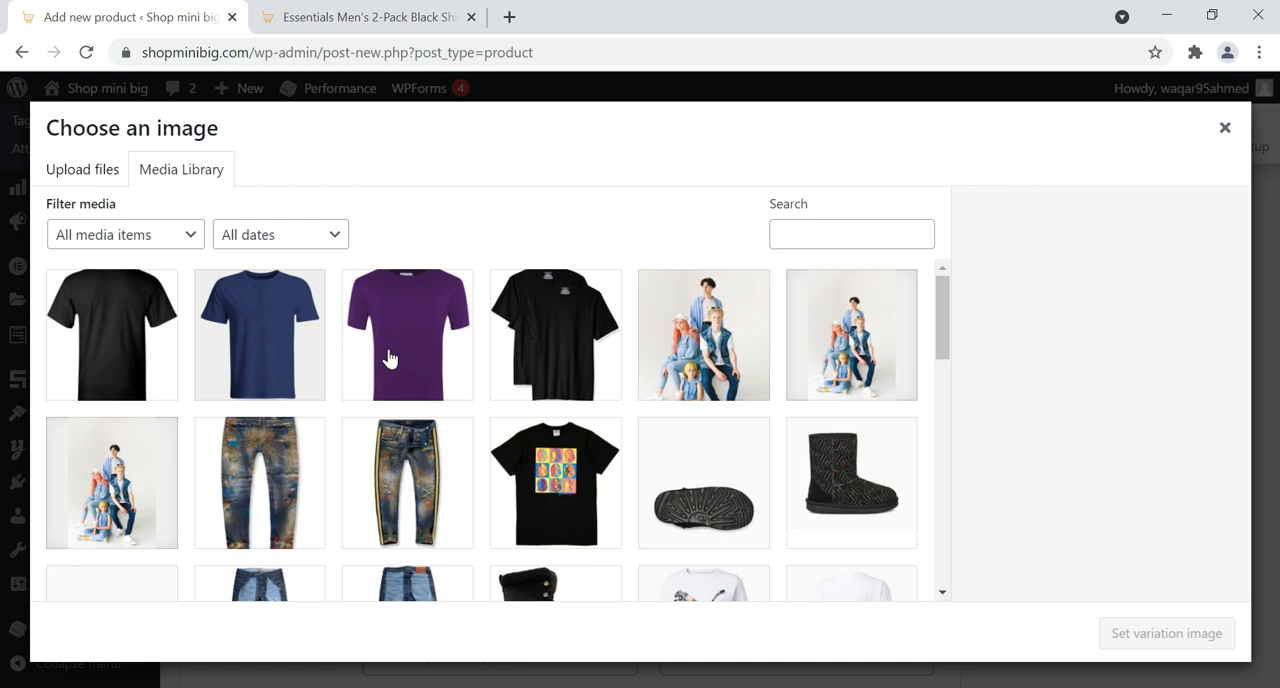
pyautogui.click(390, 358)
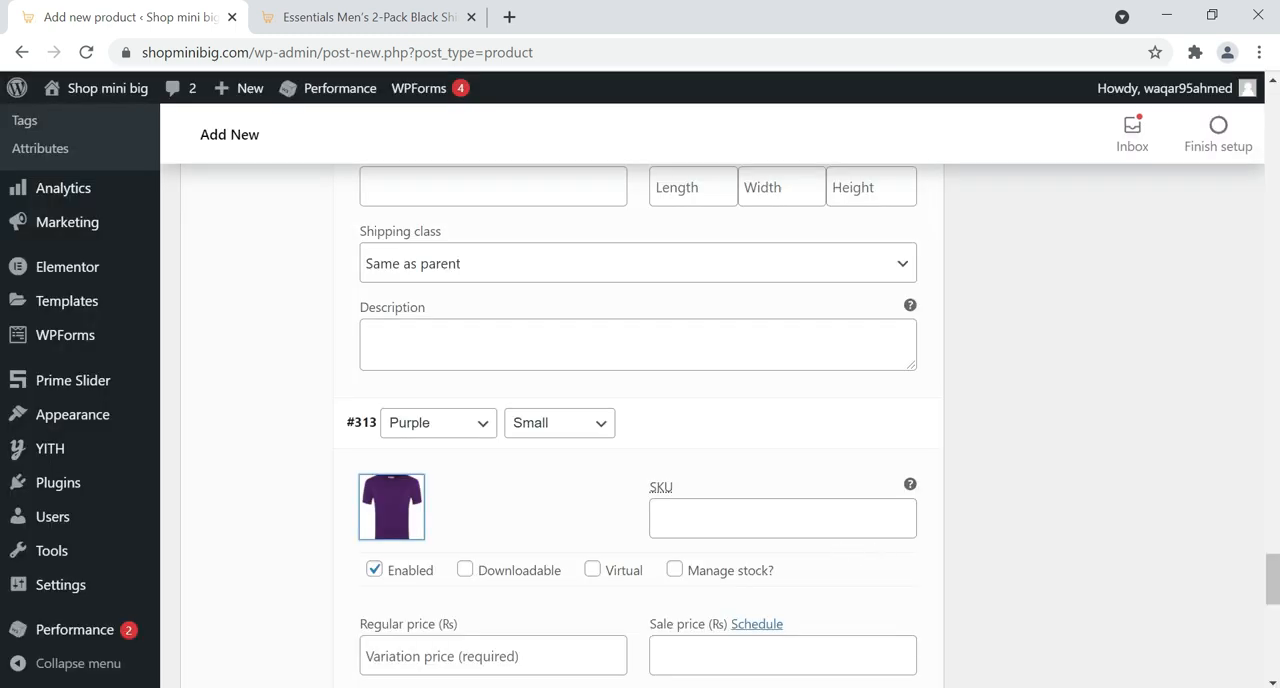
pyautogui.scroll(-1, 640, 420)
pyautogui.click(493, 556)
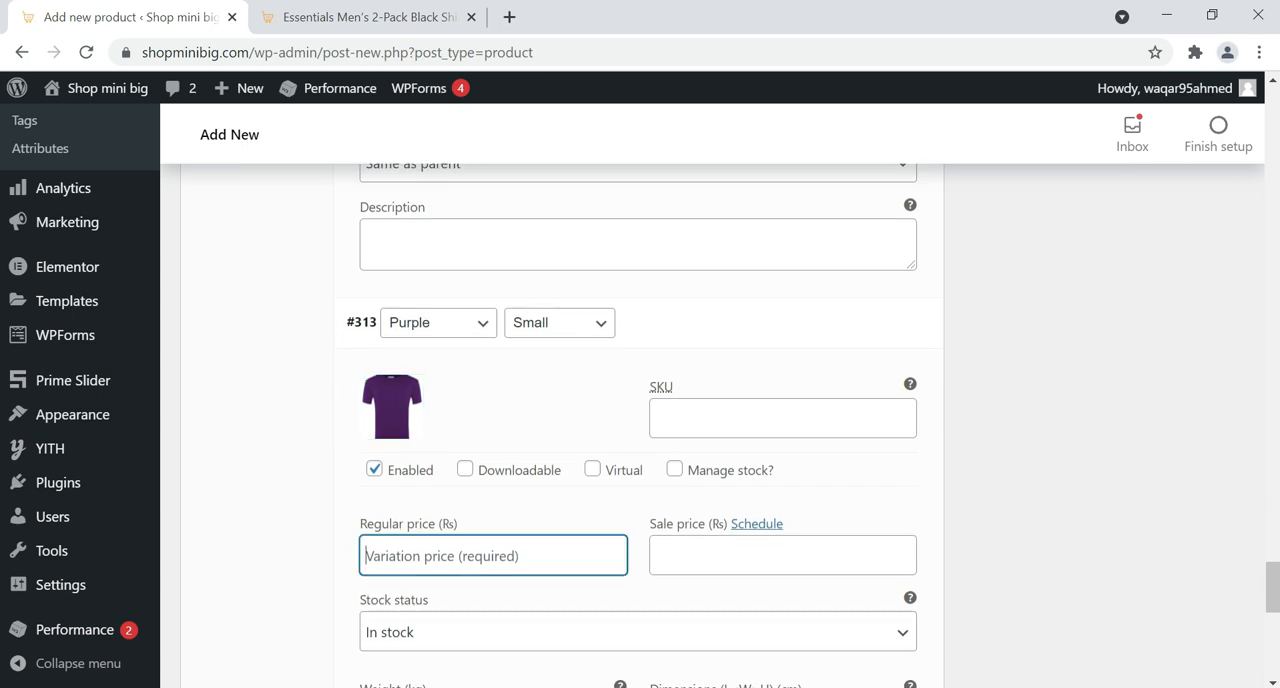
pyautogui.write('700')
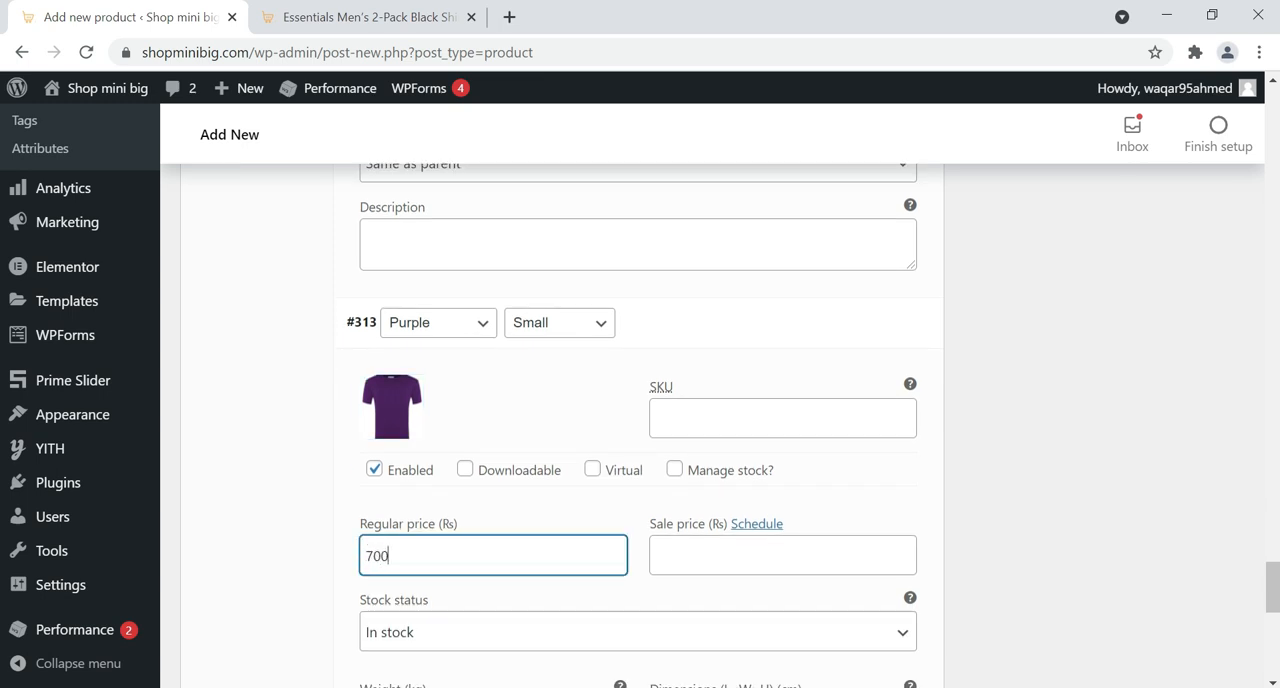
# Save the changes made to the product variations
pyautogui.scroll(-2, 640, 420)
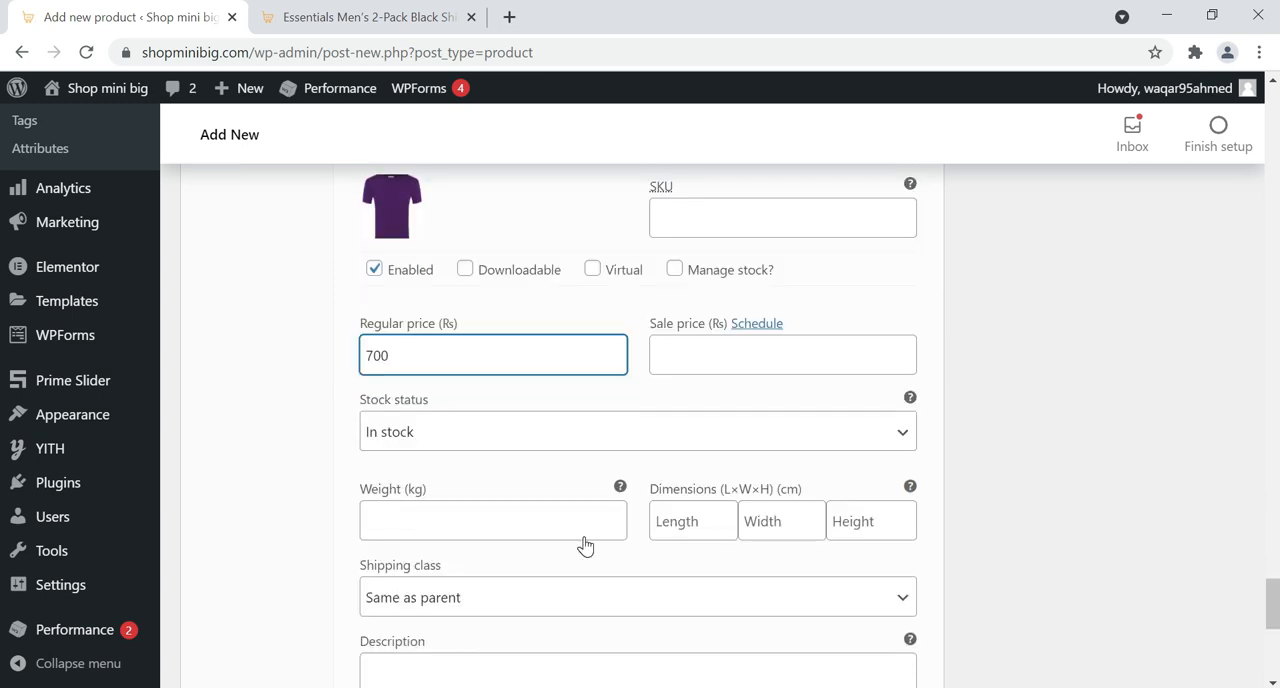
pyautogui.scroll(-2, 585, 545)
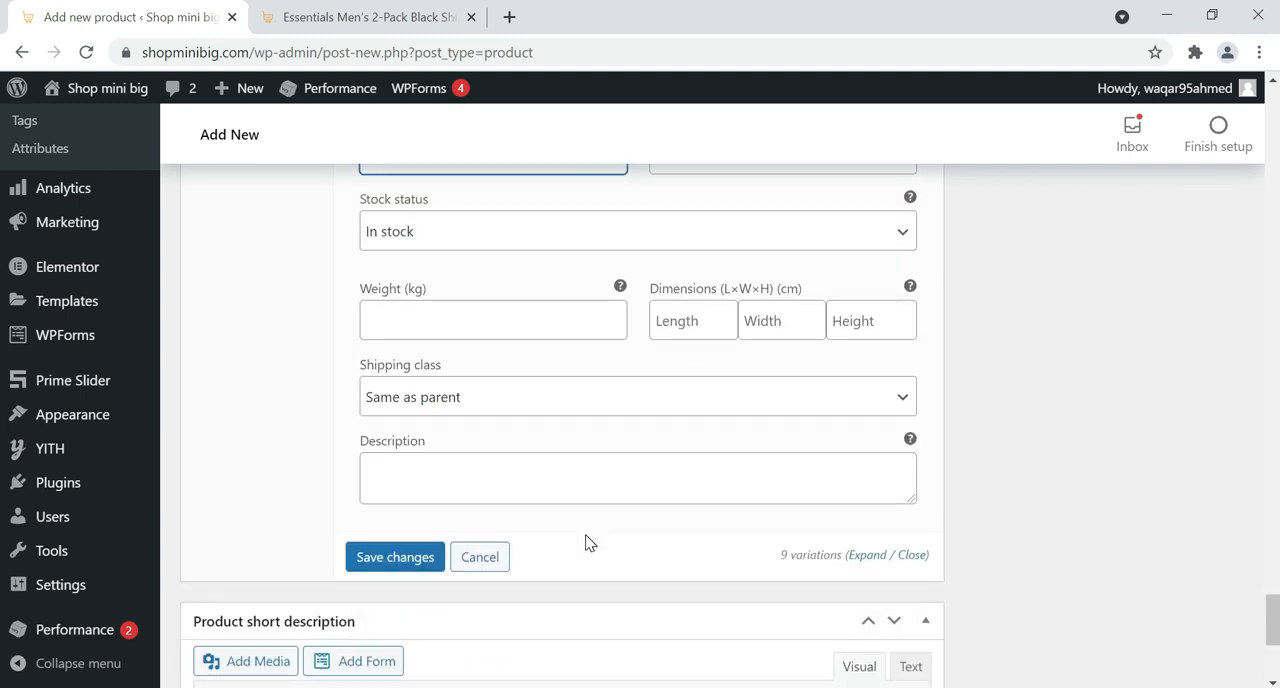
pyautogui.click(407, 557)
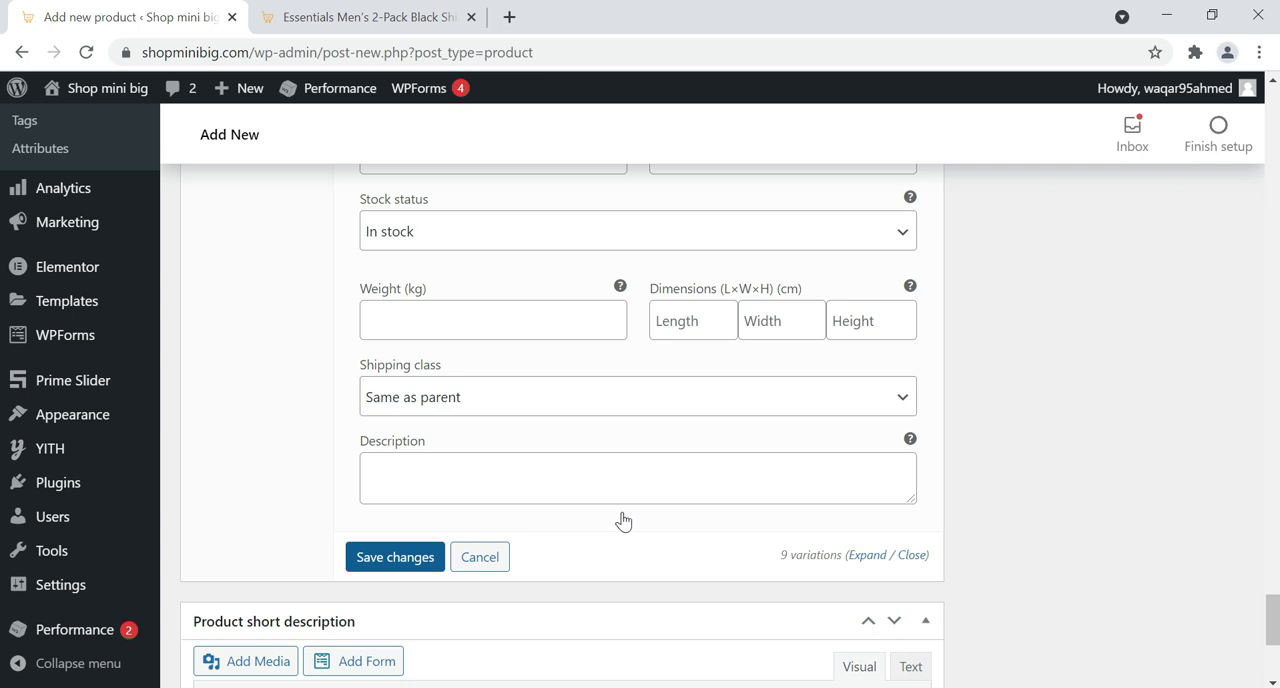
pyautogui.click(434, 562)
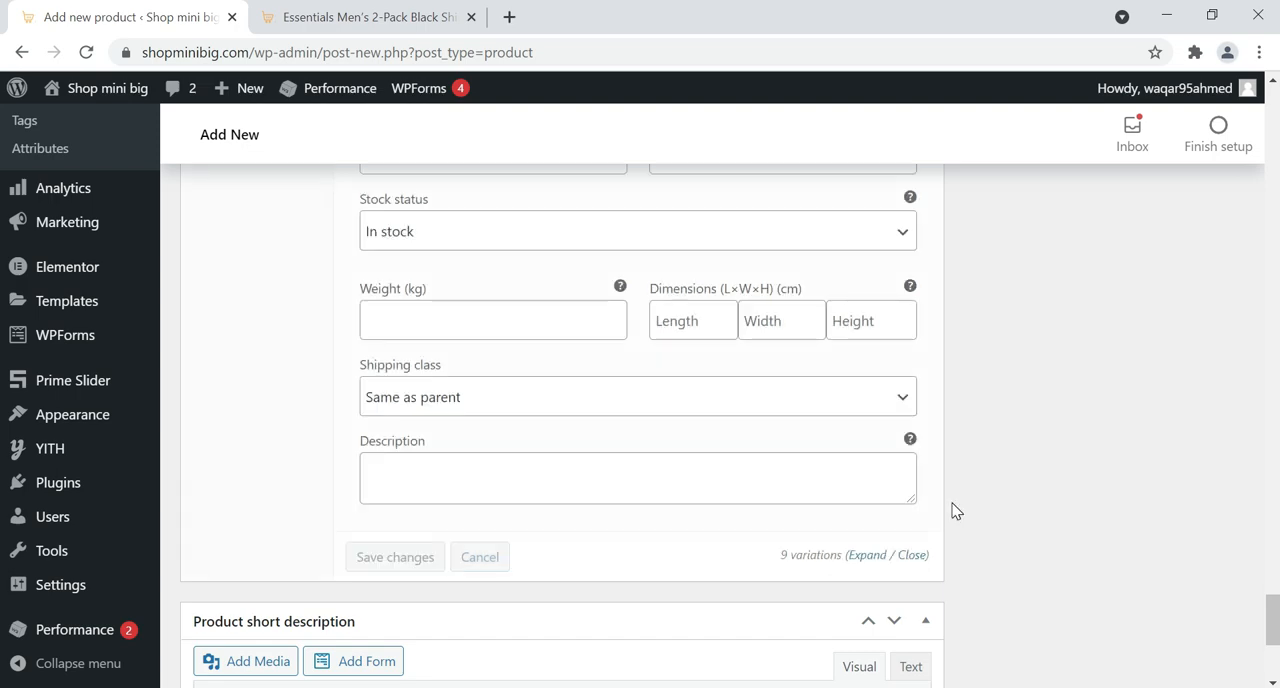
pyautogui.scroll(2, 955, 511)
pyautogui.scroll(-4, 906, 517)
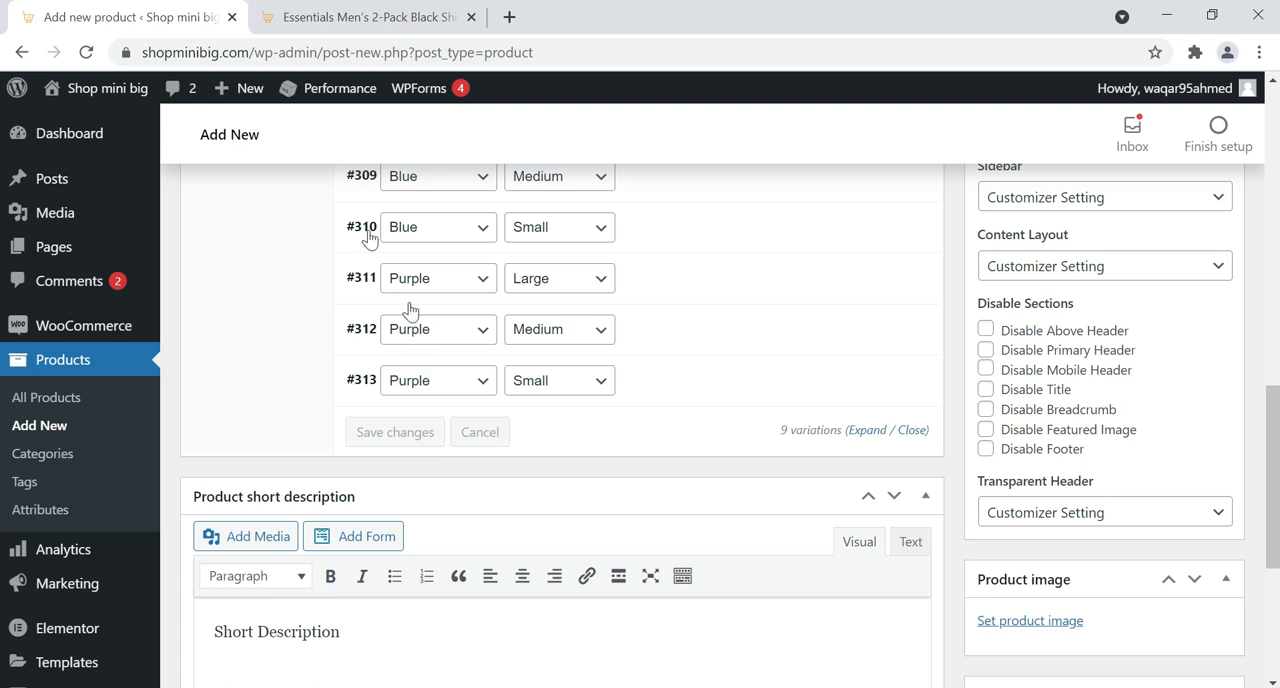
# Copy the short description text below the price on the Essentials Men's 2-Pack Black Shirt product page
pyautogui.click(347, 10)
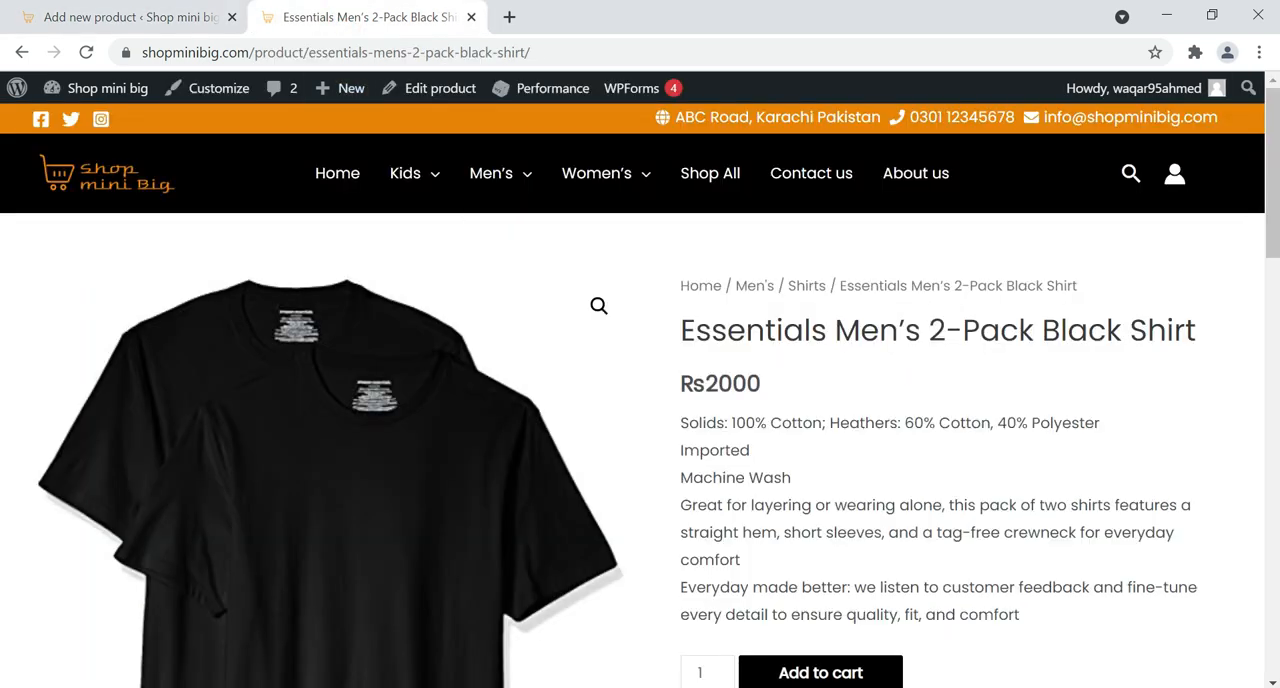
pyautogui.moveTo(680, 422); pyautogui.dragTo(1019, 614)
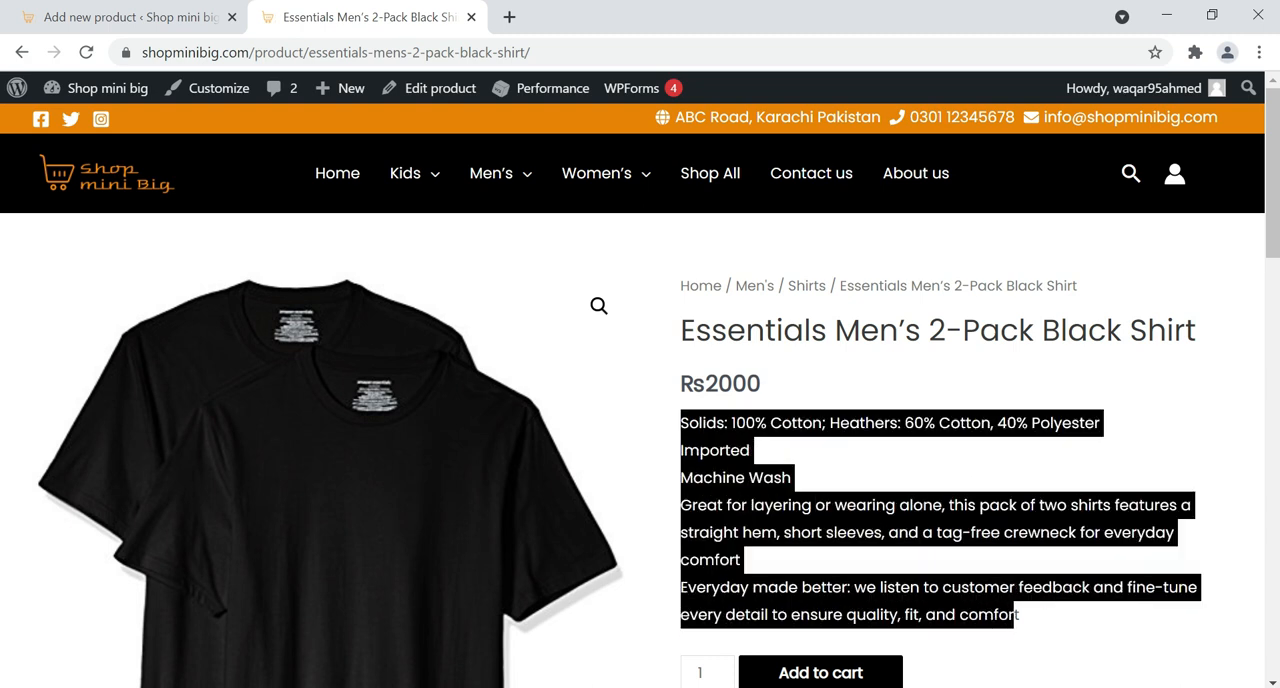
pyautogui.moveTo(1030, 624); pyautogui.dragTo(1016, 614)
pyautogui.rightClick(797, 512)
pyautogui.click(835, 523)
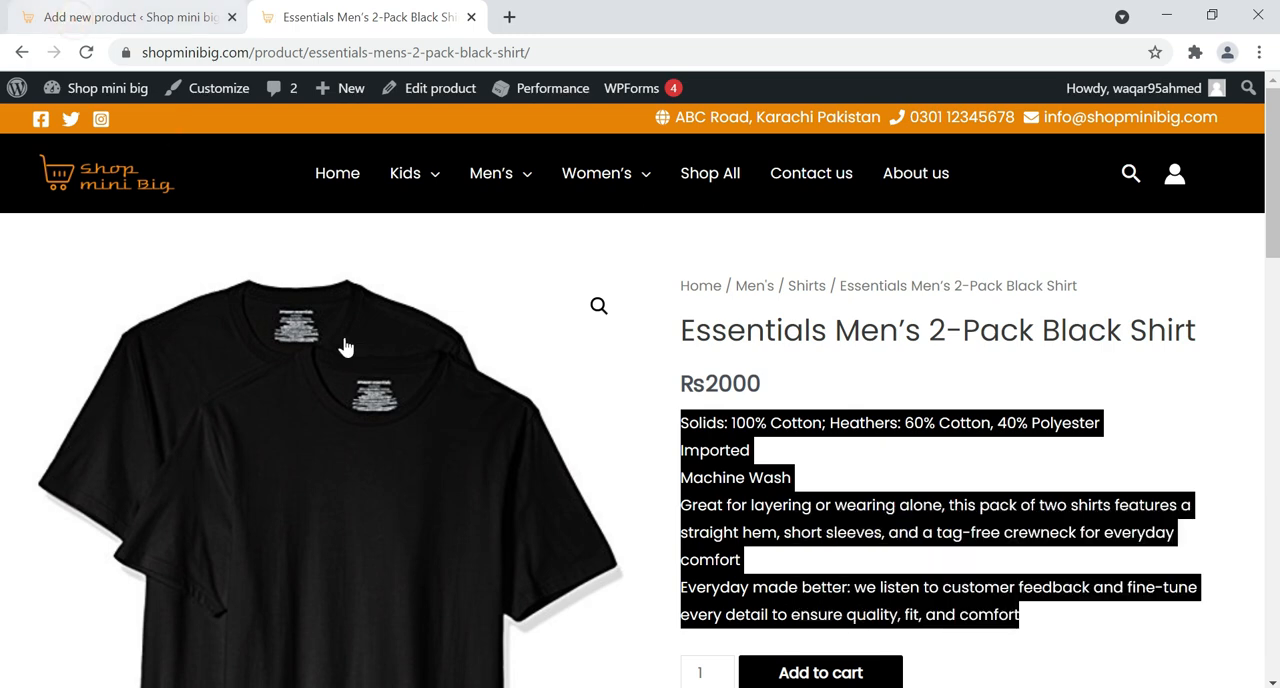
# Return to the new product and replace its "Short Description" placeholder with the copied text
pyautogui.click(130, 17)
pyautogui.scroll(-3, 349, 431)
pyautogui.moveTo(221, 431); pyautogui.dragTo(349, 431)
pyautogui.hotkey('ctrl', 'a')
pyautogui.rightClick(253, 451)
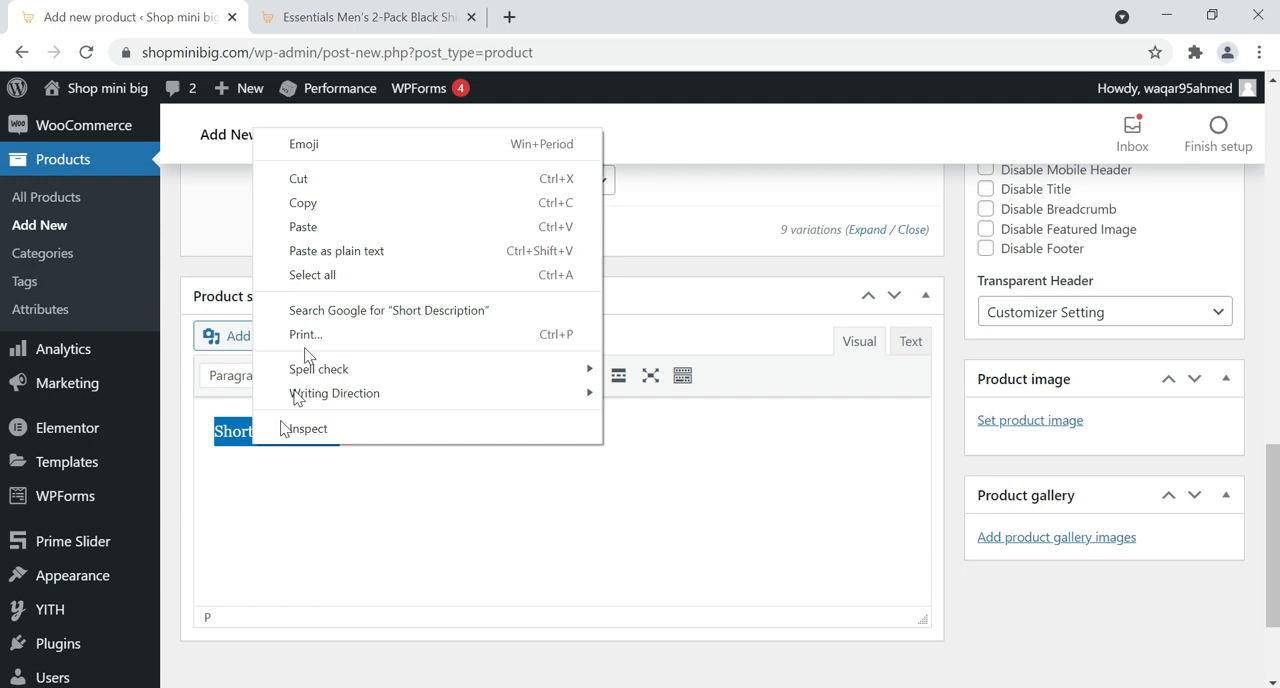
pyautogui.click(318, 229)
# Copy the full Description text, from "Amazon Essentials" to "comfort", on the Essentials Men's 2-Pack Black Shirt product page
pyautogui.click(320, 17)
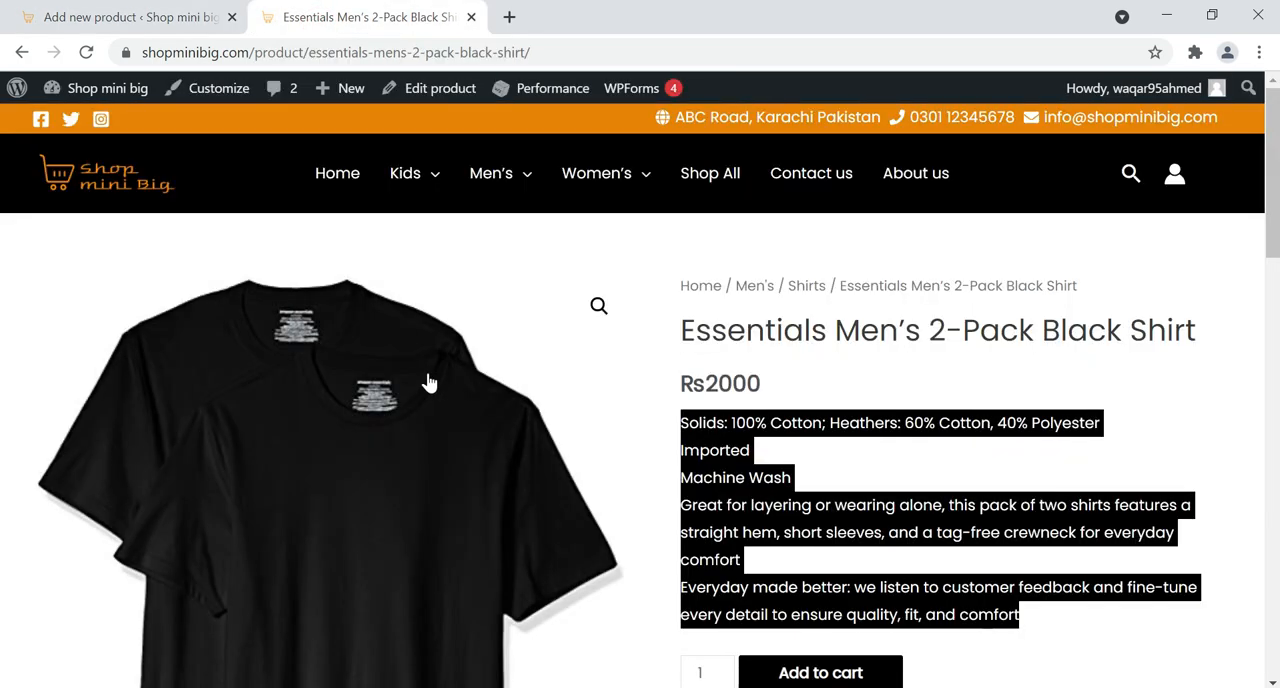
pyautogui.scroll(-5, 240, 406)
pyautogui.scroll(-1, 45, 412)
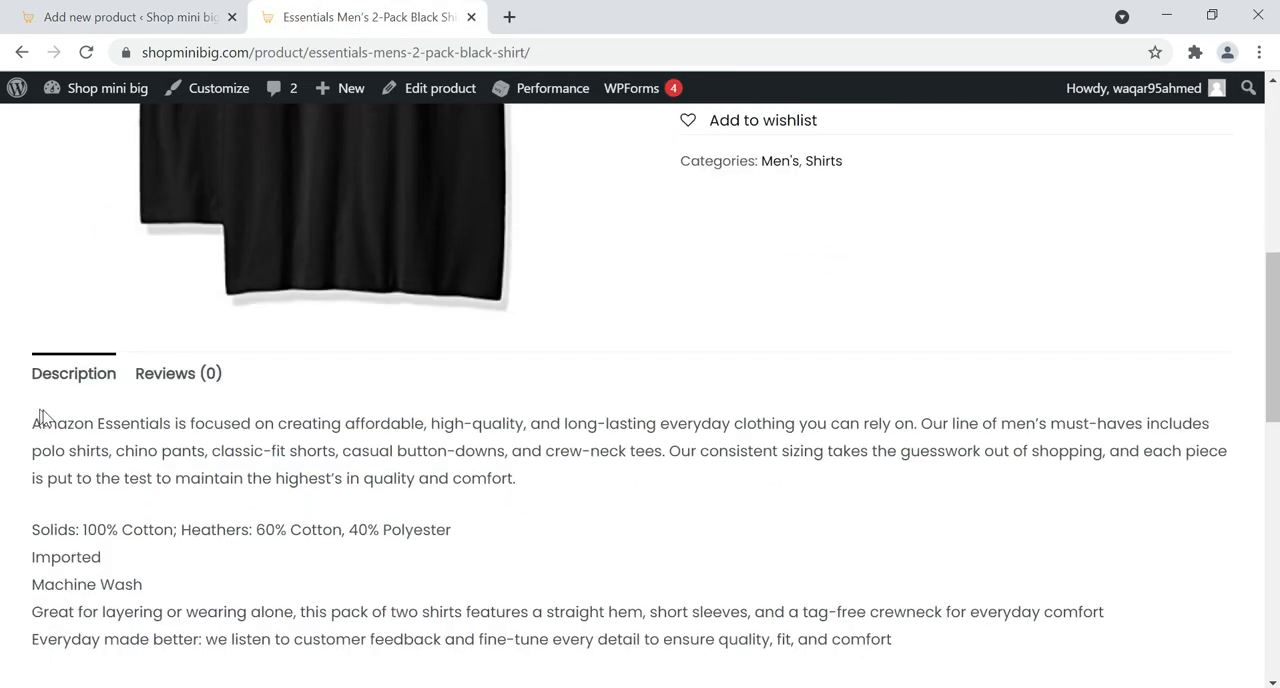
pyautogui.scroll(-1, 42, 412)
pyautogui.moveTo(33, 327); pyautogui.dragTo(895, 554)
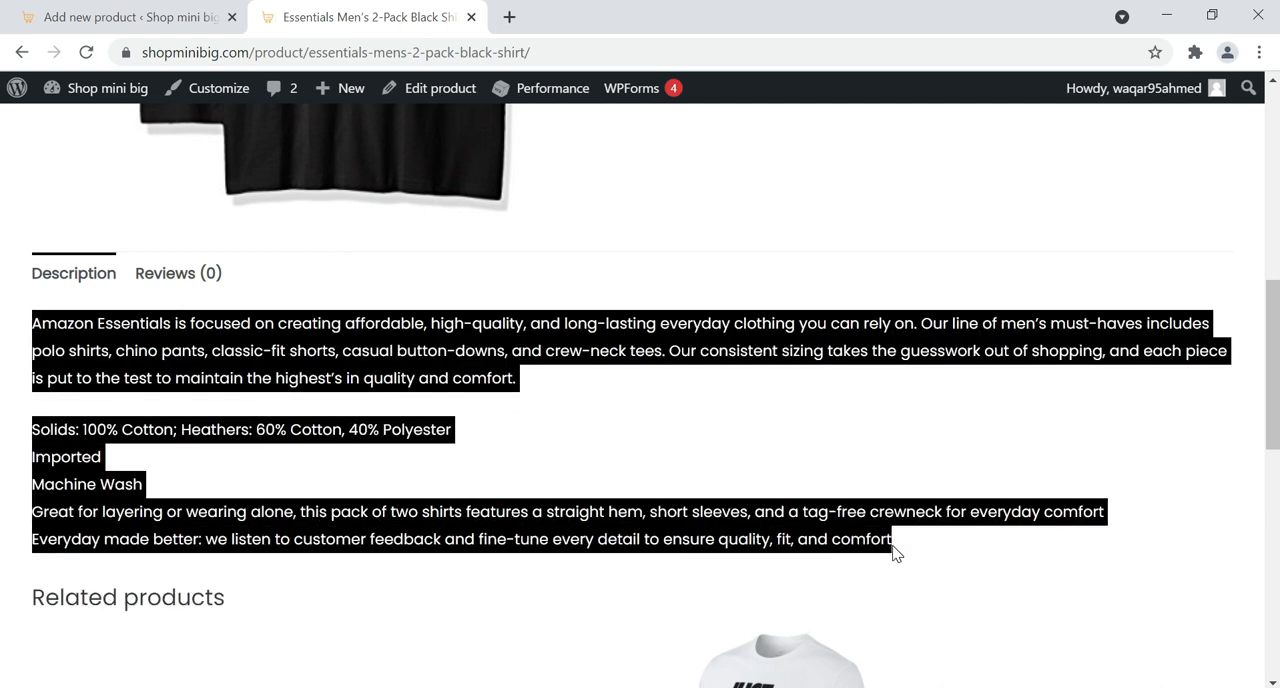
pyautogui.rightClick(886, 540)
pyautogui.click(875, 557)
# Return to the new product and replace the "Long Description" placeholder in its main description with the copied text
pyautogui.click(80, 17)
pyautogui.scroll(10, 560, 420)
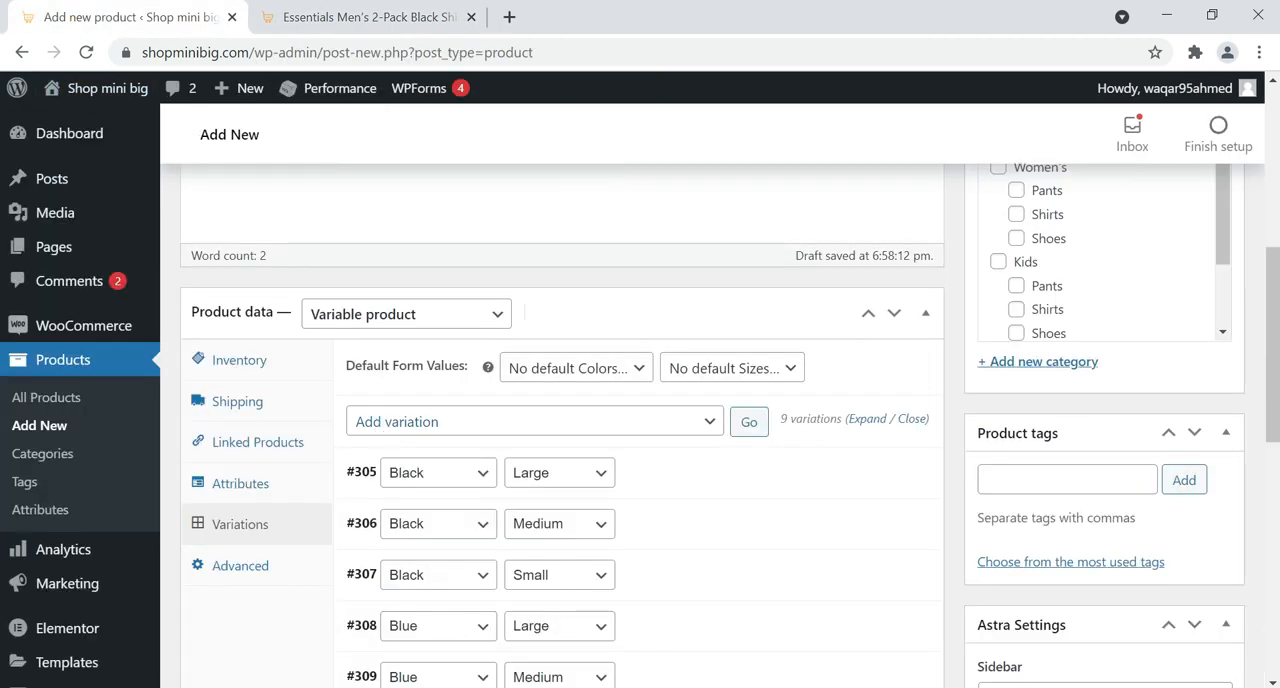
pyautogui.scroll(1, 560, 420)
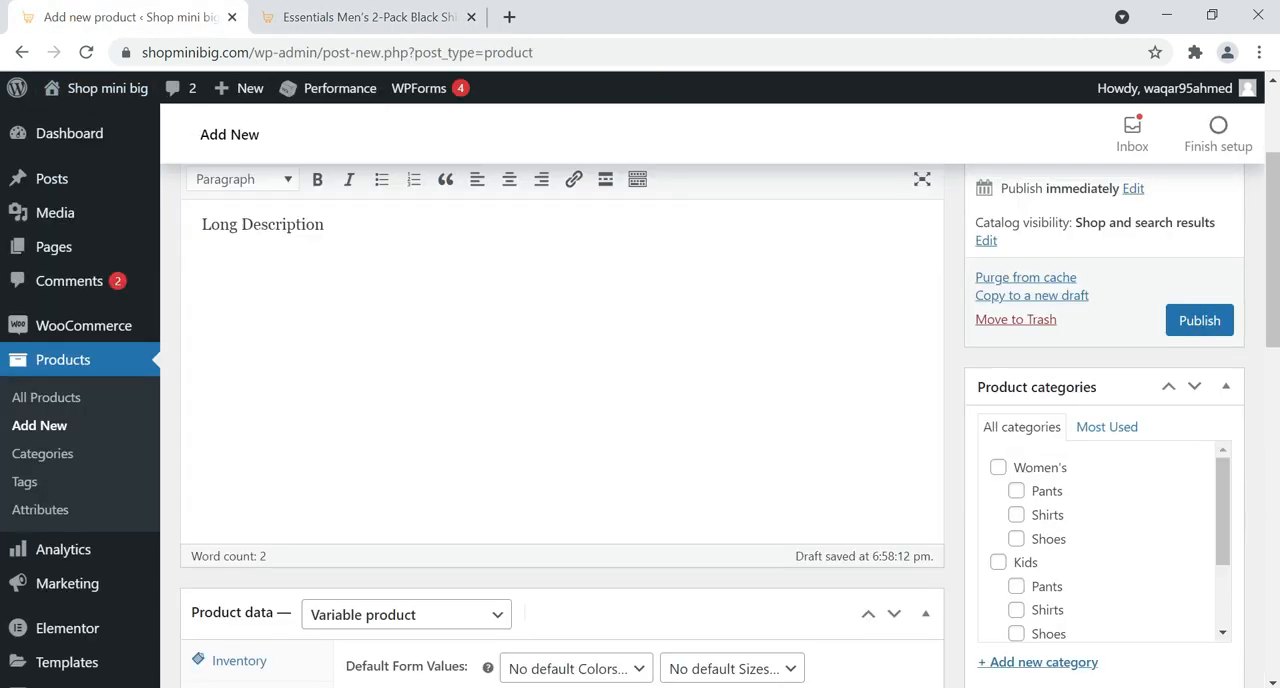
pyautogui.moveTo(201, 224); pyautogui.dragTo(336, 224)
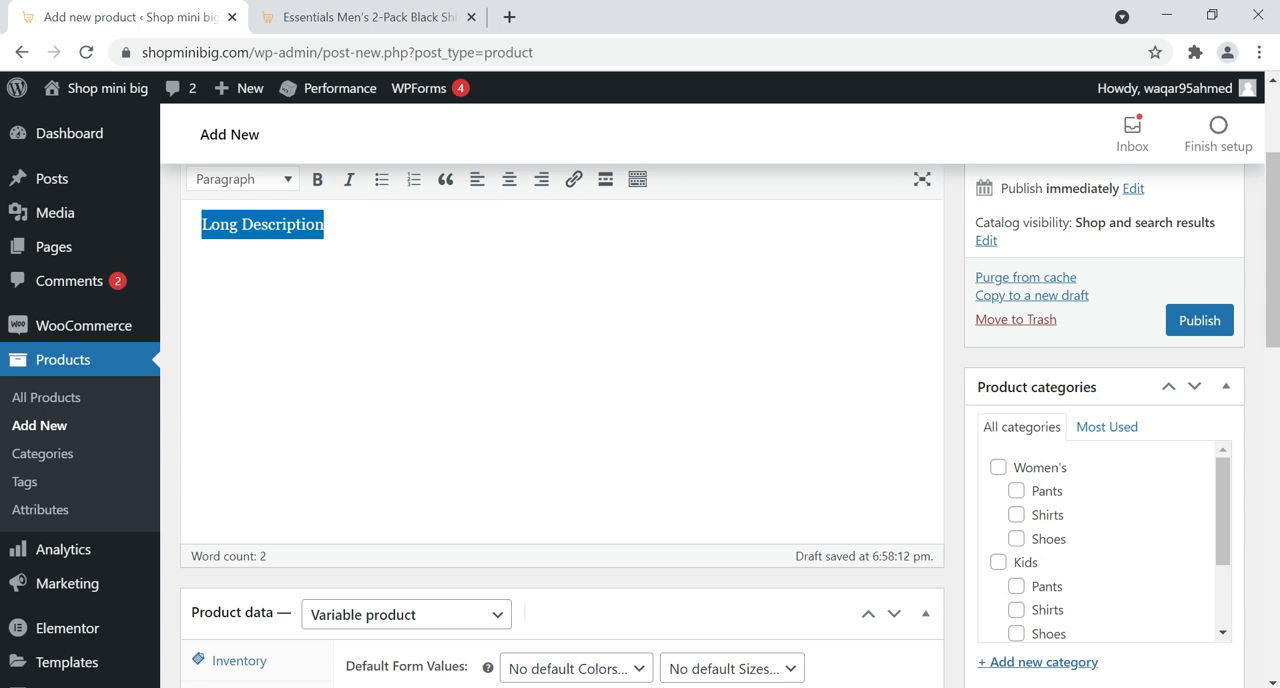
pyautogui.rightClick(257, 225)
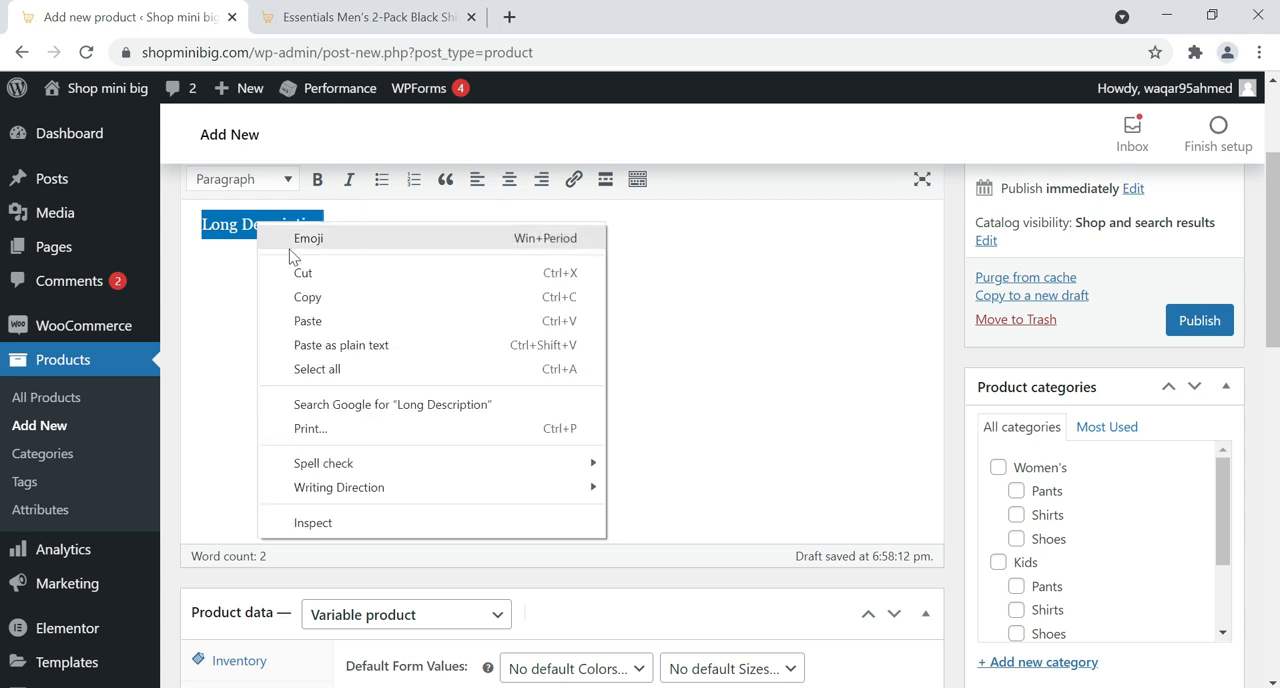
pyautogui.click(308, 321)
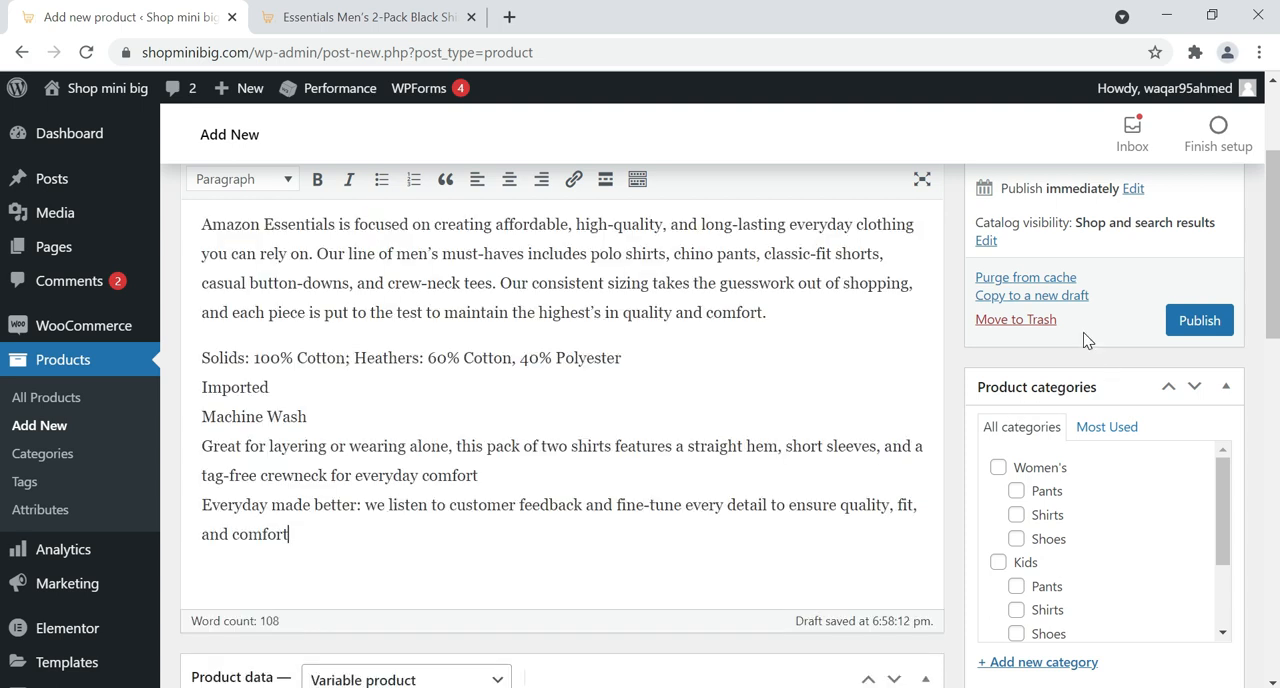
# Assign the product to the Men's category and its Shirts subcategory
pyautogui.scroll(-1, 1085, 340)
pyautogui.scroll(-1, 1034, 425)
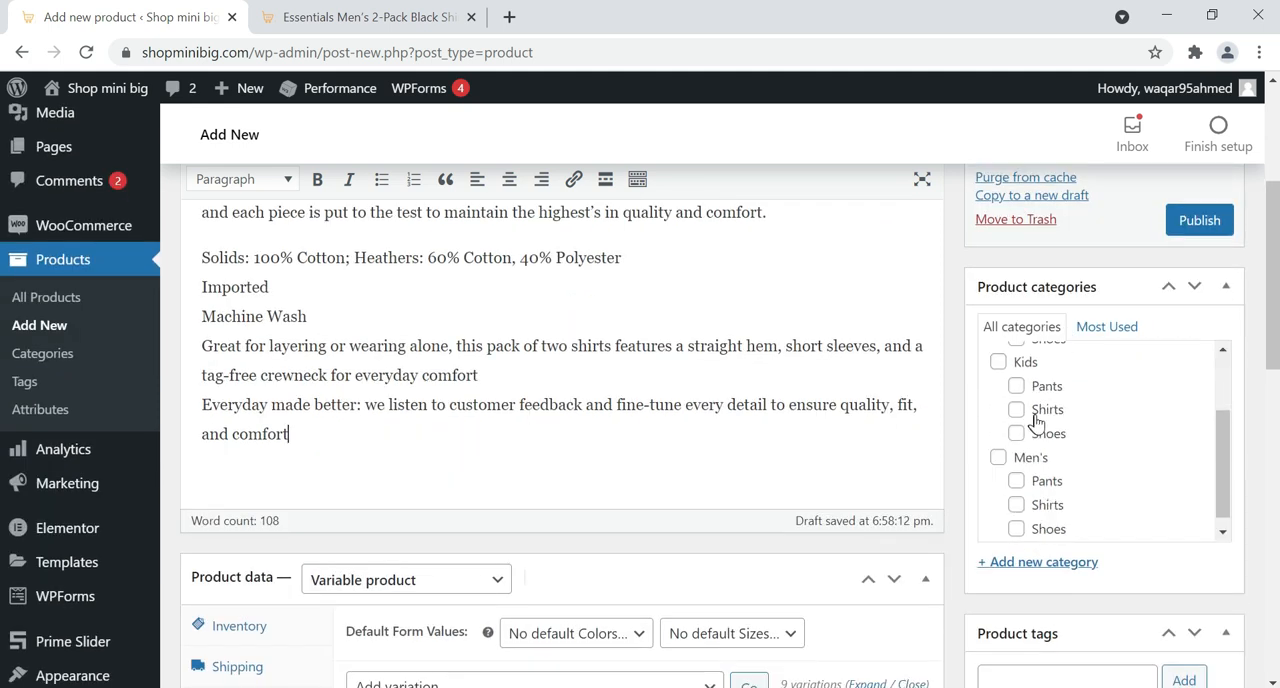
pyautogui.click(999, 459)
pyautogui.click(1017, 505)
# Set Blue.jpg from the media library as the main product image
pyautogui.scroll(-2, 1063, 446)
pyautogui.scroll(-3, 903, 462)
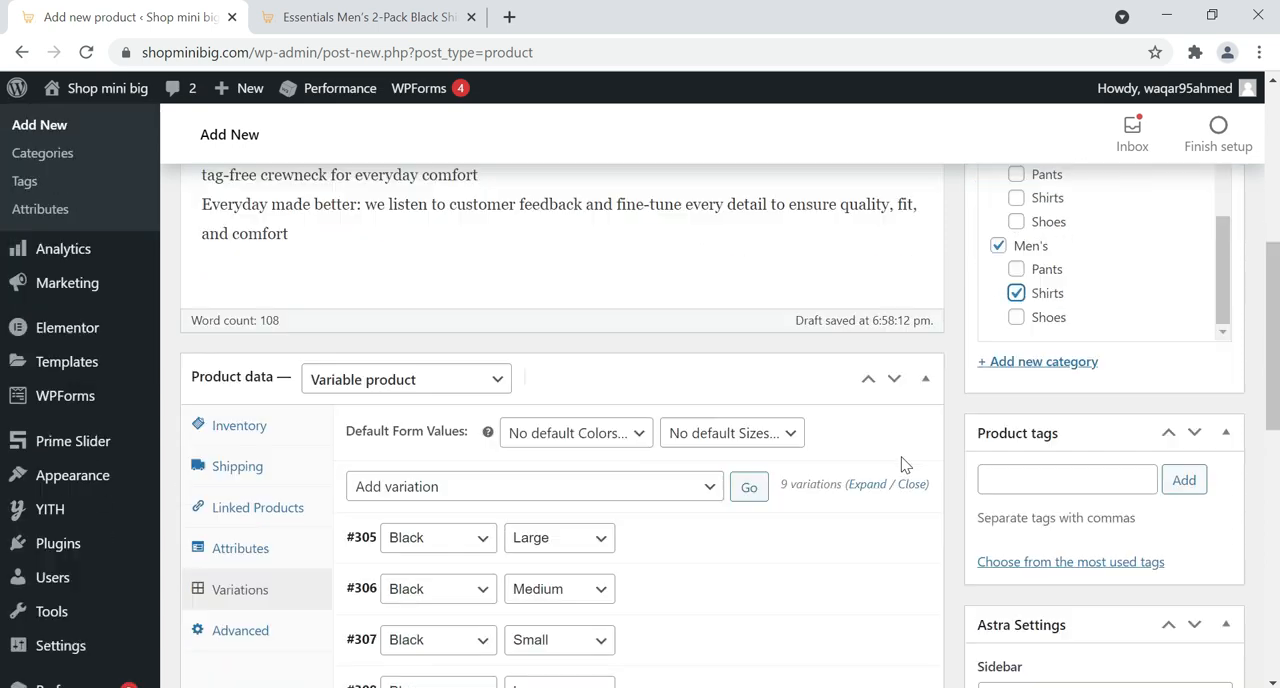
pyautogui.scroll(-3, 908, 517)
pyautogui.scroll(-2, 912, 516)
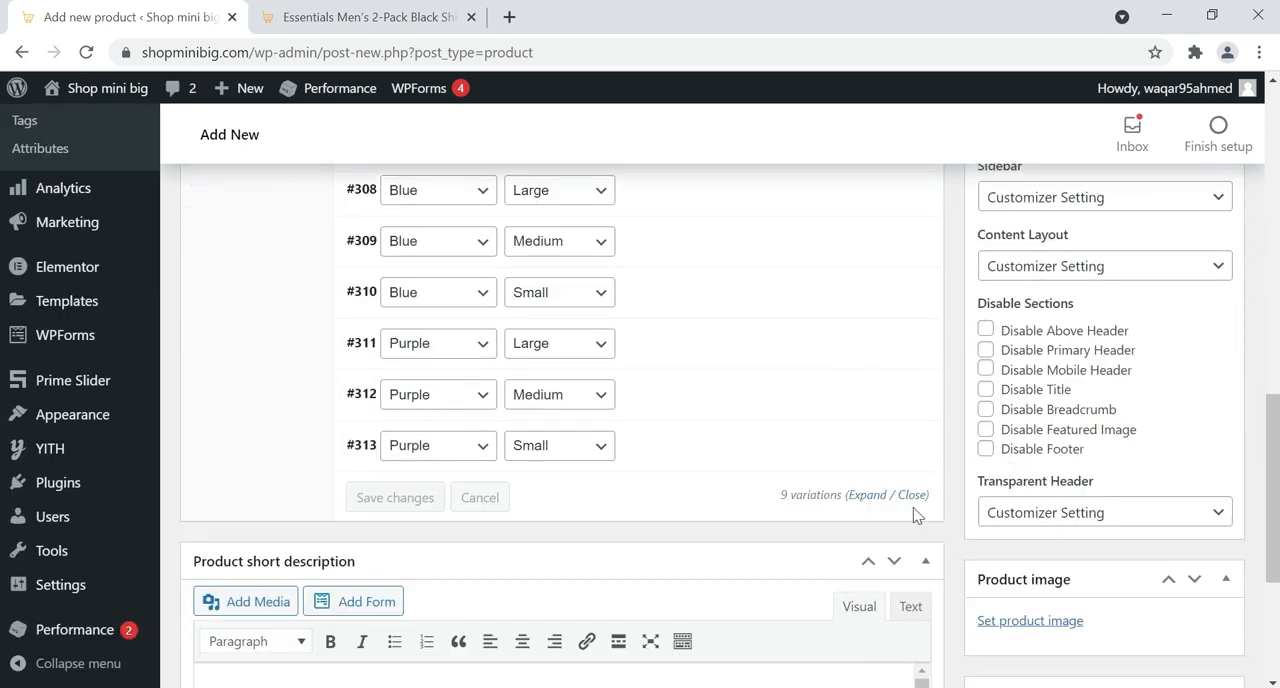
pyautogui.scroll(-2, 914, 514)
pyautogui.click(1031, 428)
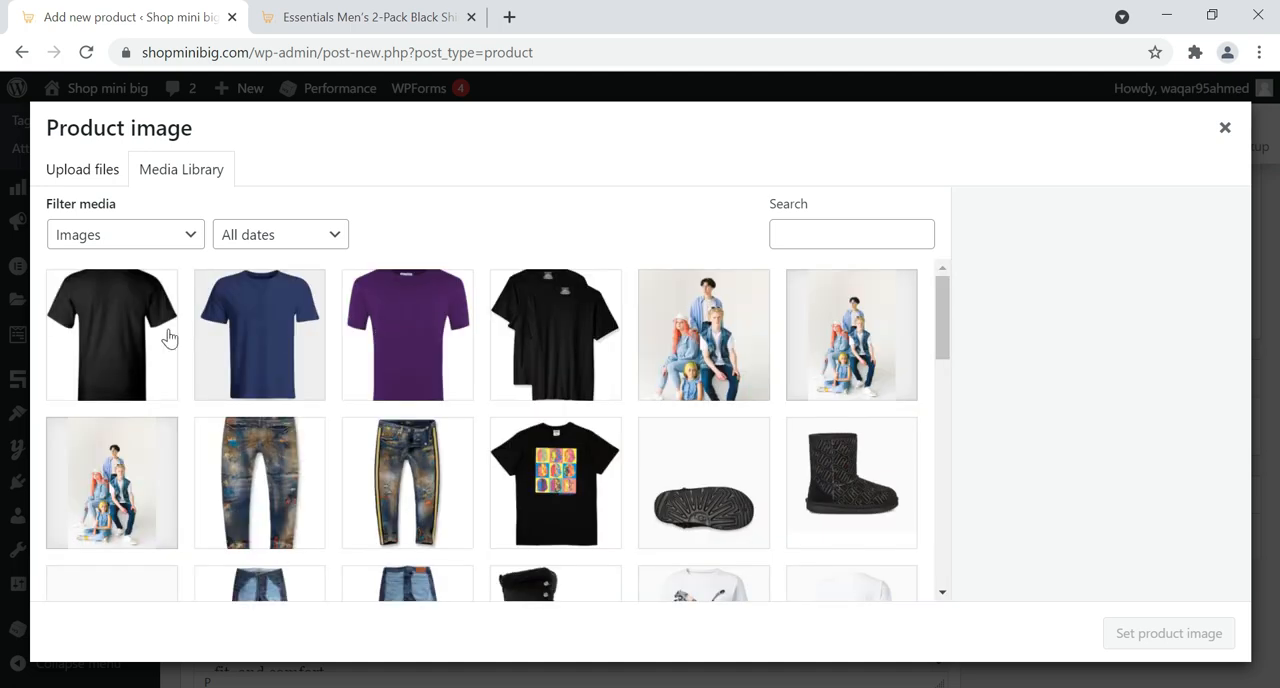
pyautogui.click(292, 324)
pyautogui.click(1226, 640)
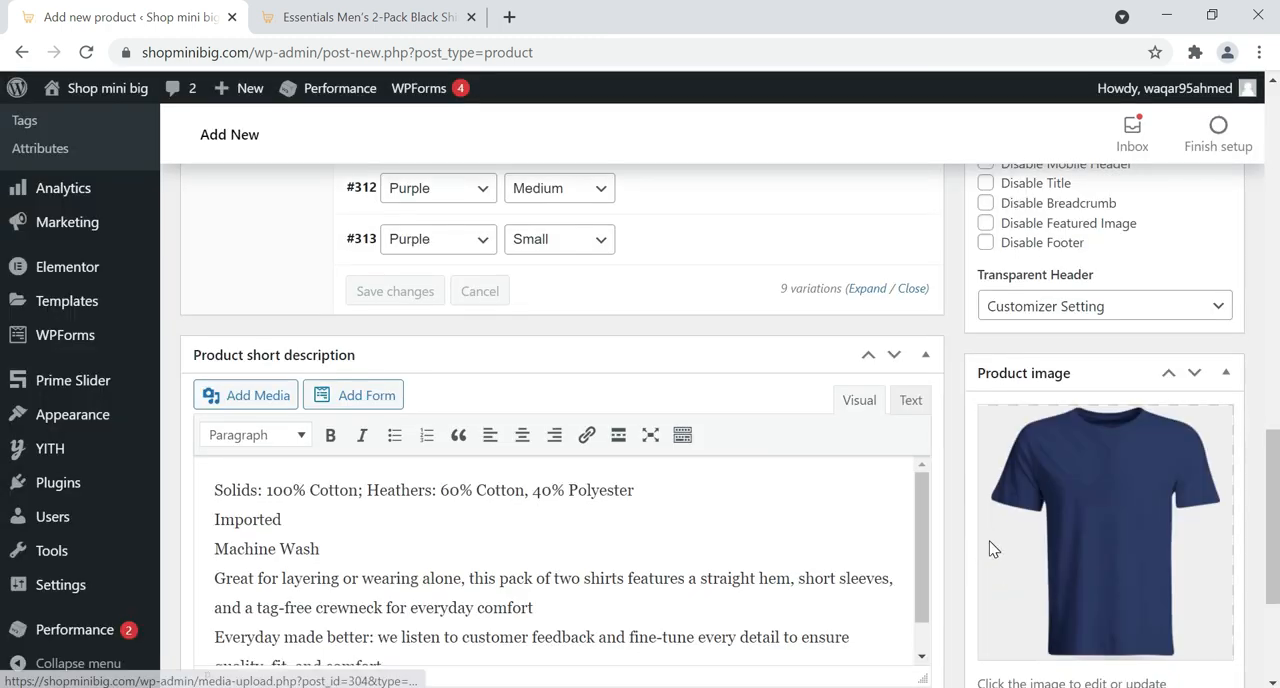
# Add Black.jpg and Purple.jpg from the media library to the product gallery
pyautogui.scroll(-2, 1003, 565)
pyautogui.click(1048, 646)
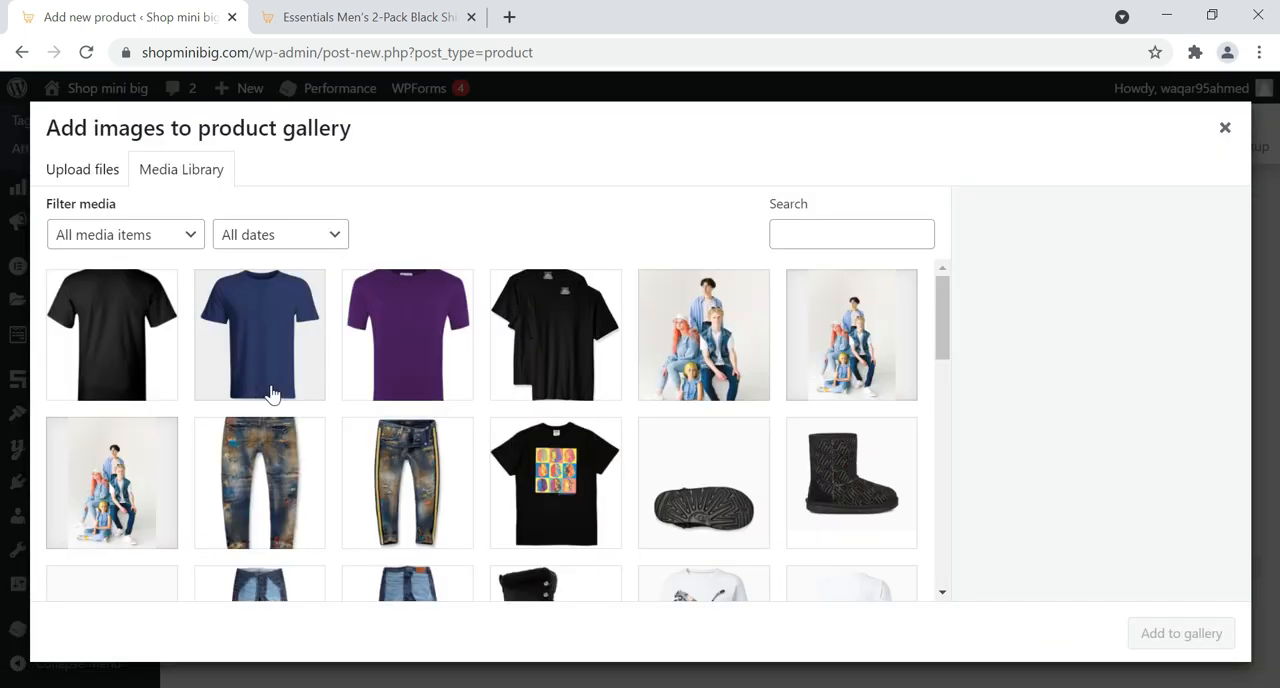
pyautogui.click(410, 374)
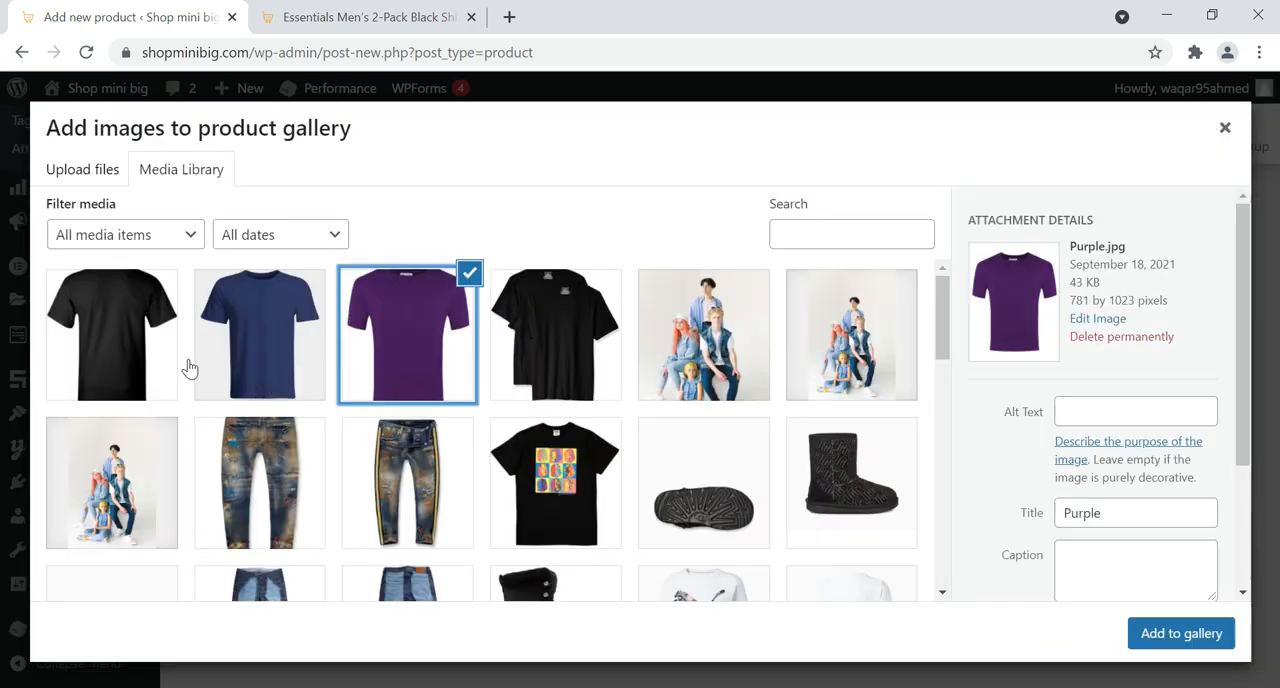
pyautogui.click(117, 368)
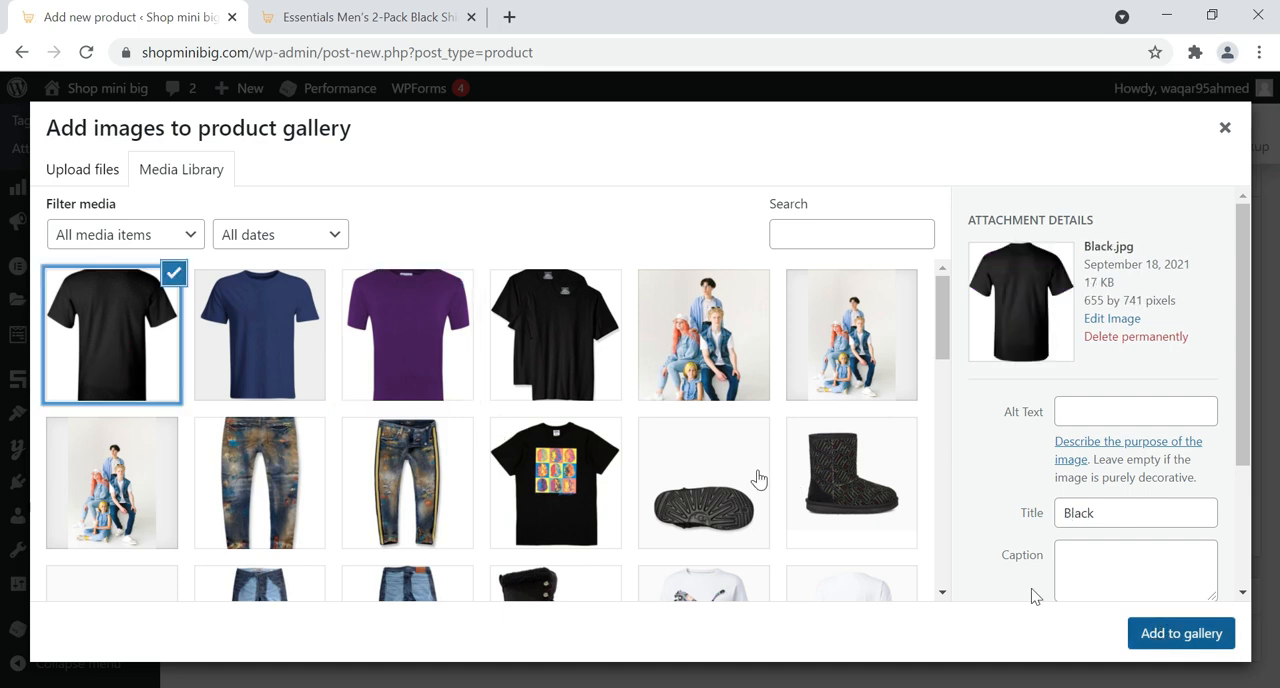
pyautogui.click(399, 341)
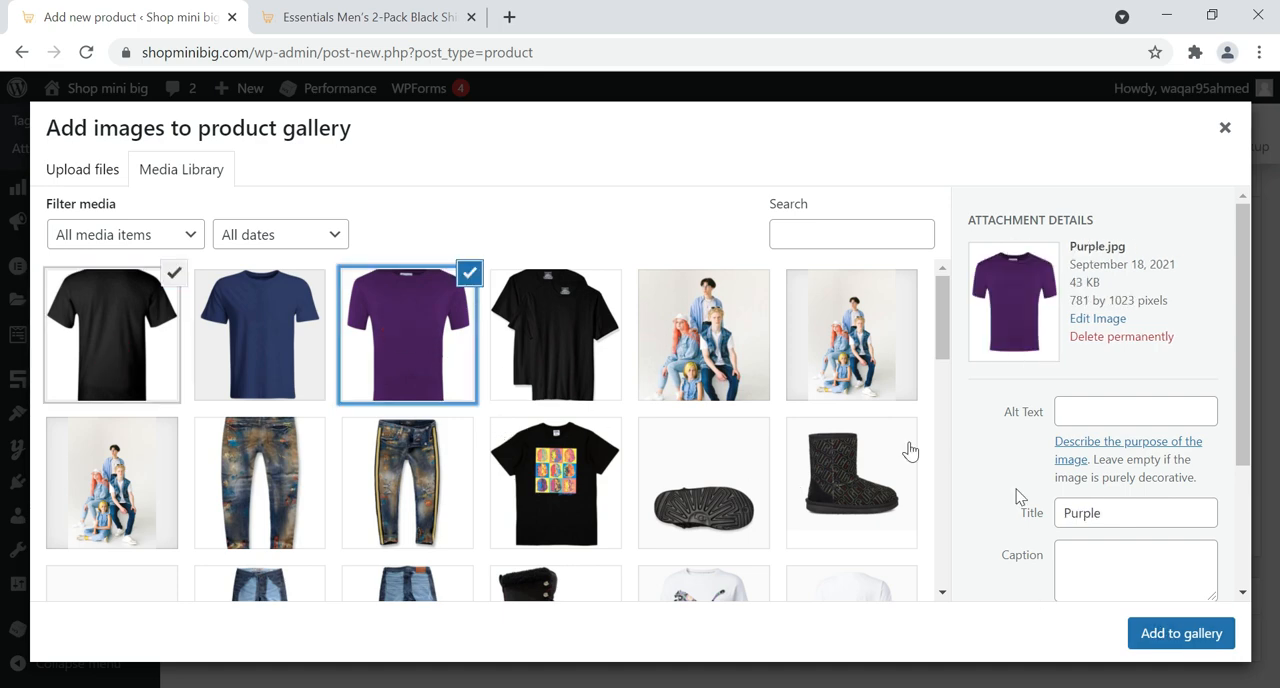
pyautogui.click(1190, 632)
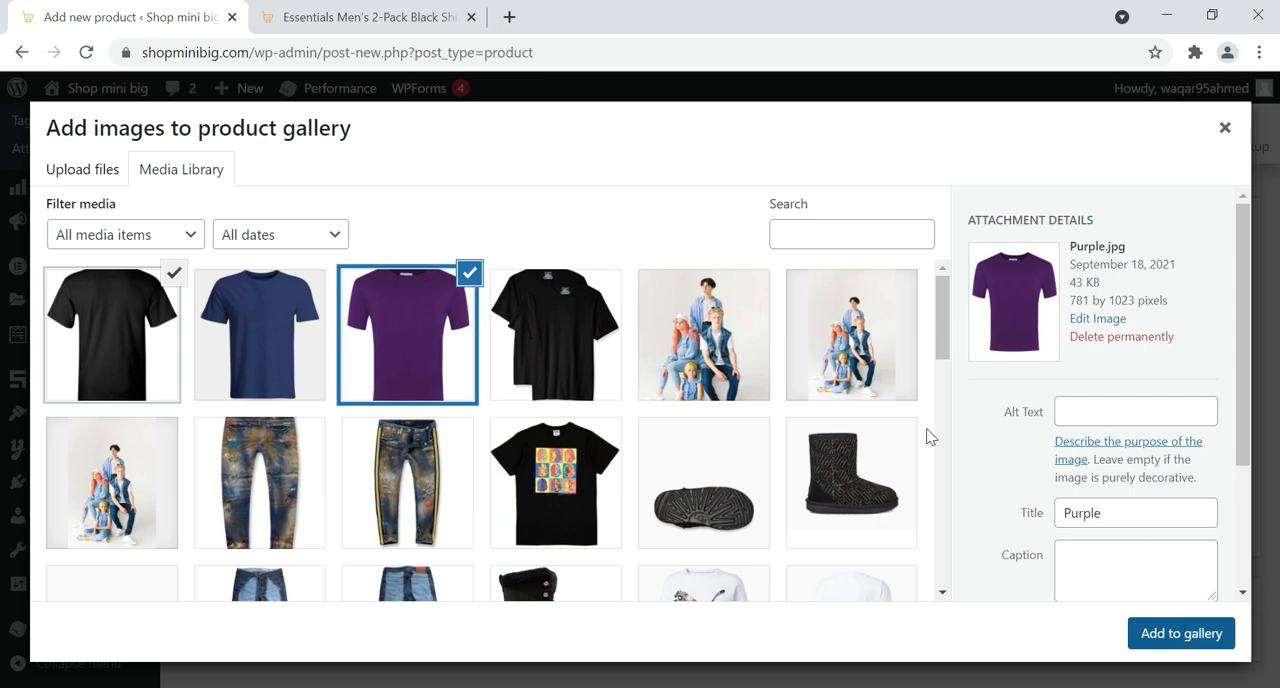
# Name the product "Essential Men's TShirt" and publish it
pyautogui.scroll(5, 845, 437)
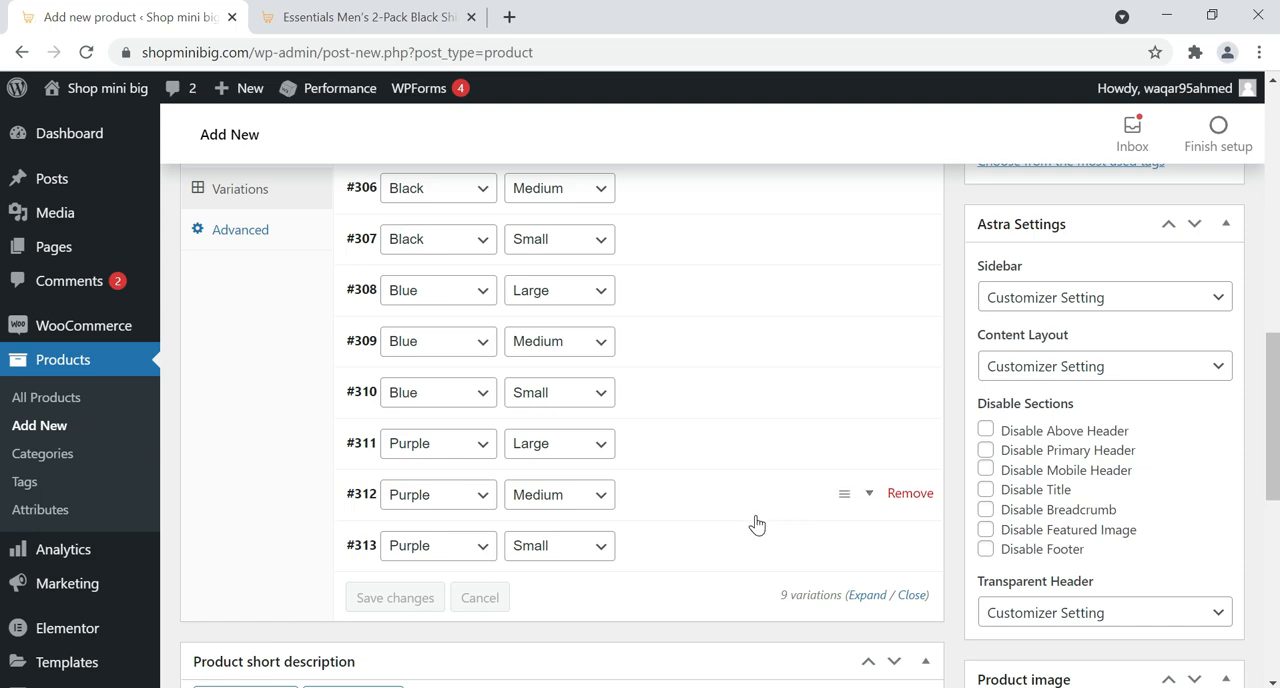
pyautogui.scroll(1, 757, 525)
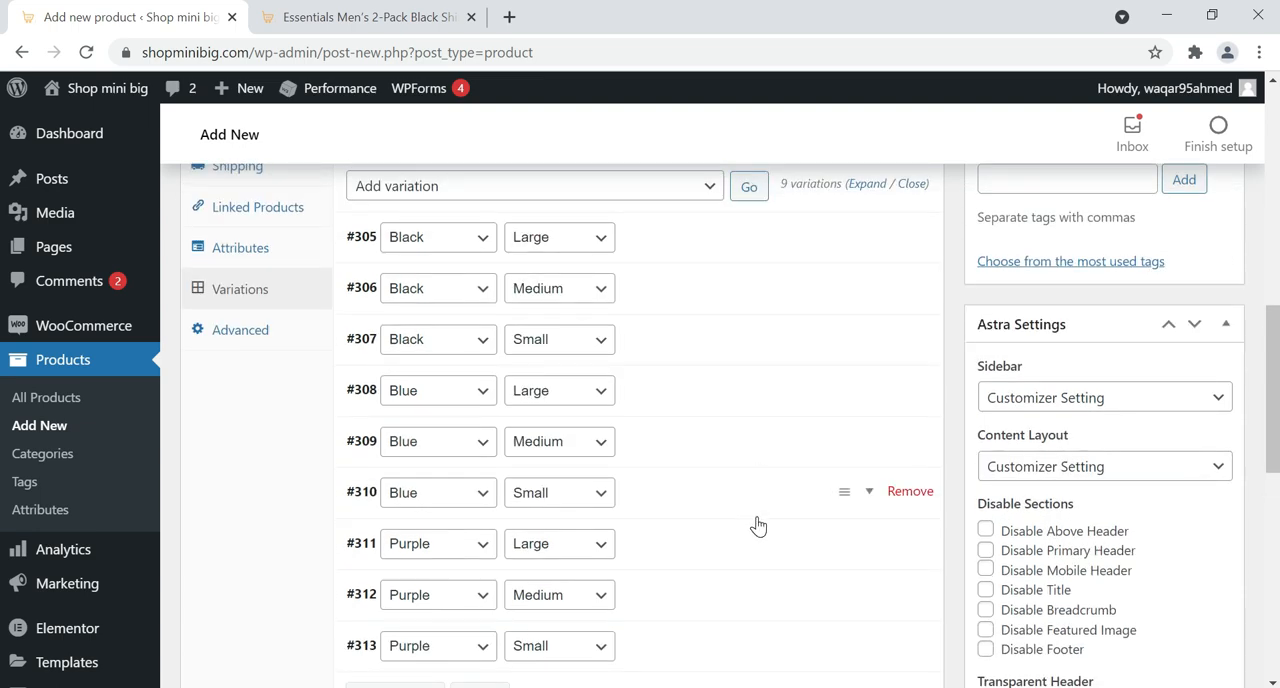
pyautogui.scroll(15, 757, 525)
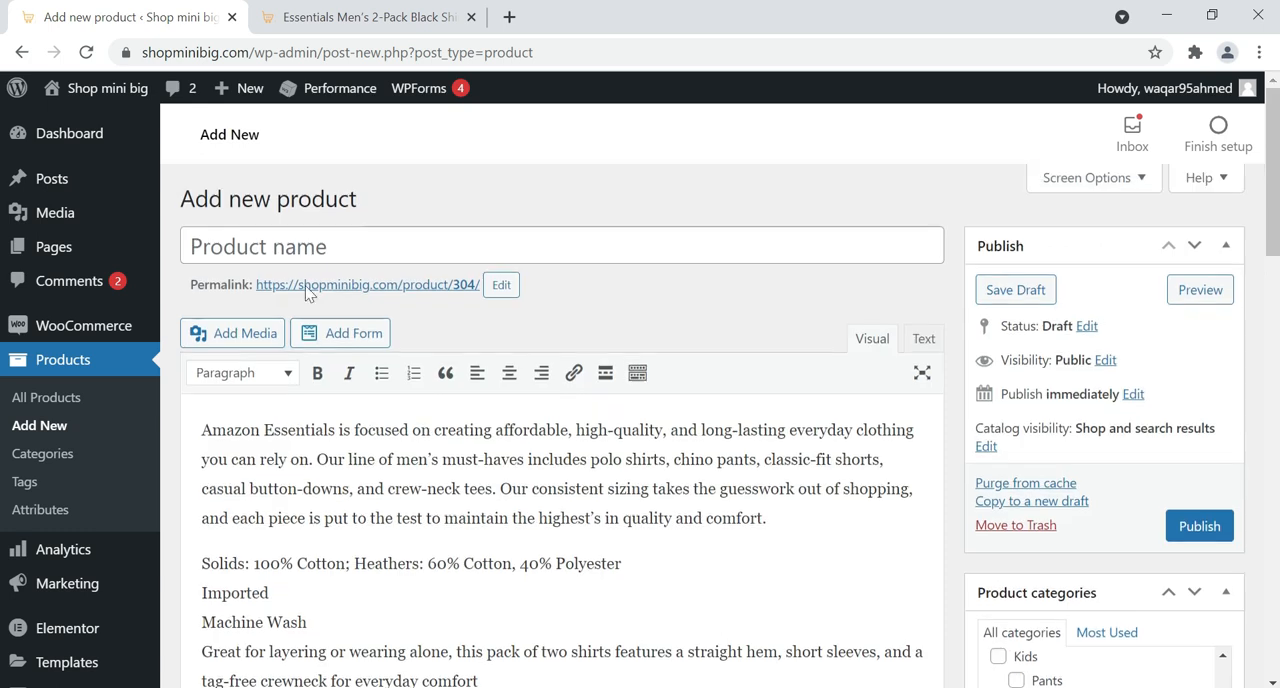
pyautogui.click(298, 250)
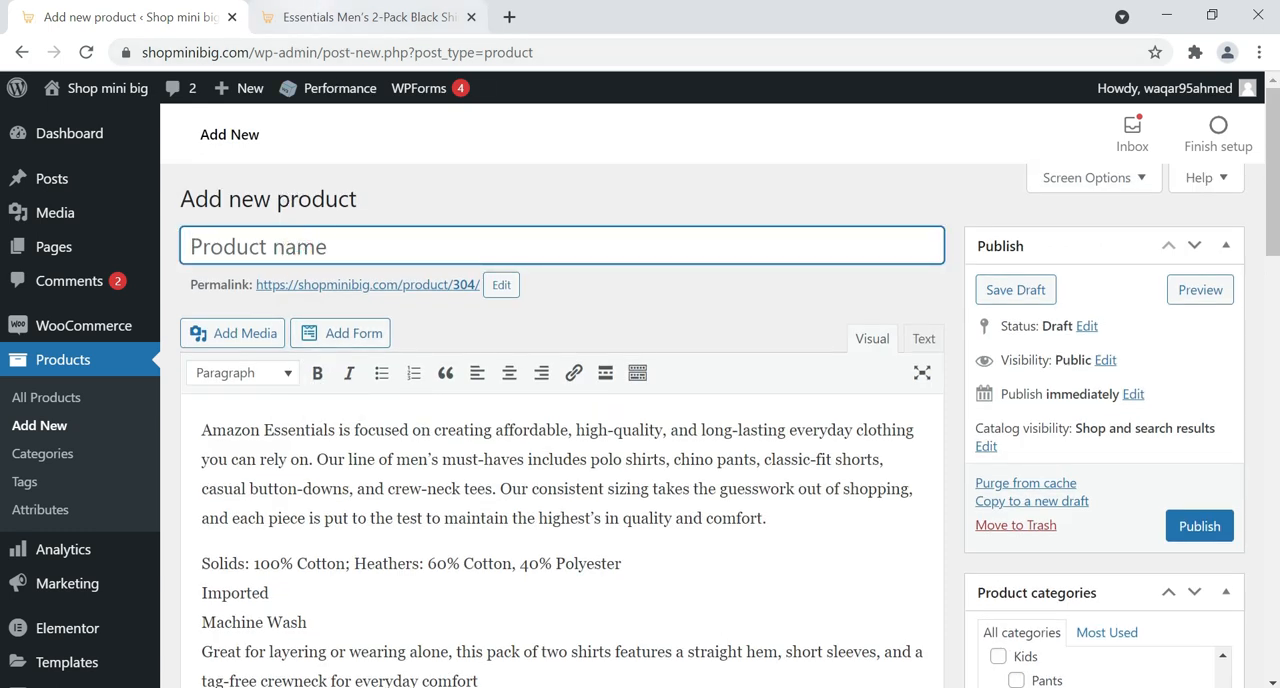
pyautogui.click(311, 232)
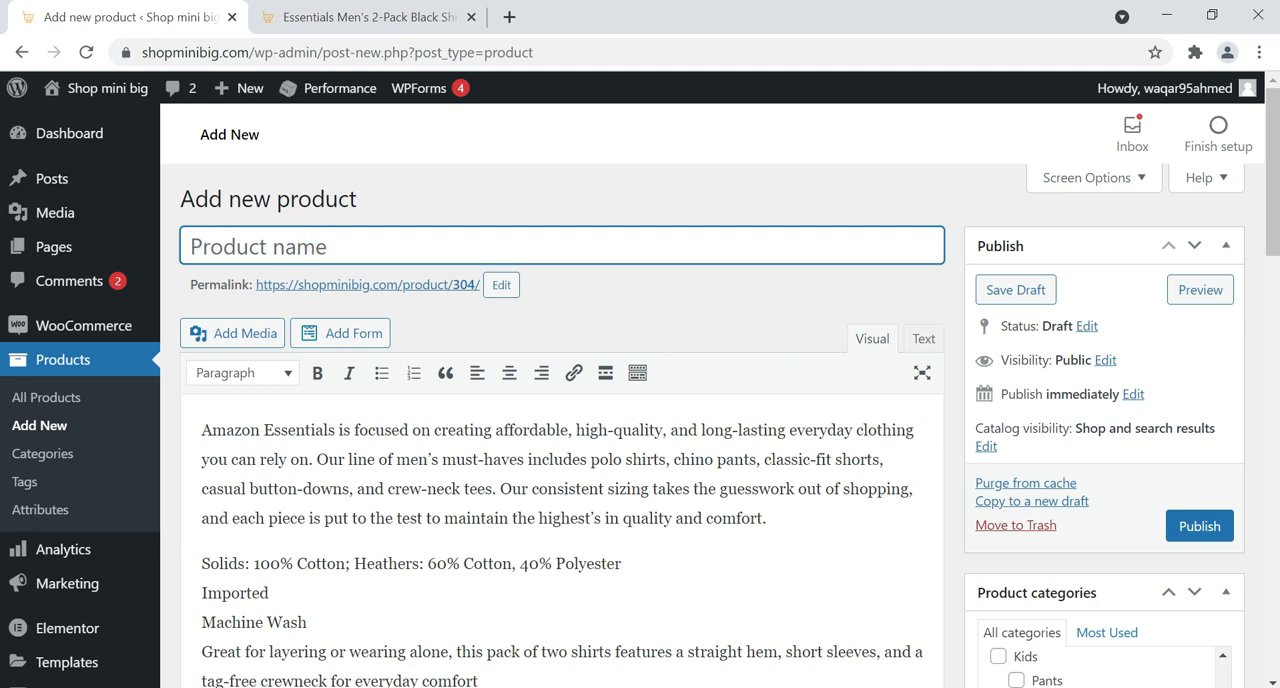
pyautogui.write('Ess')
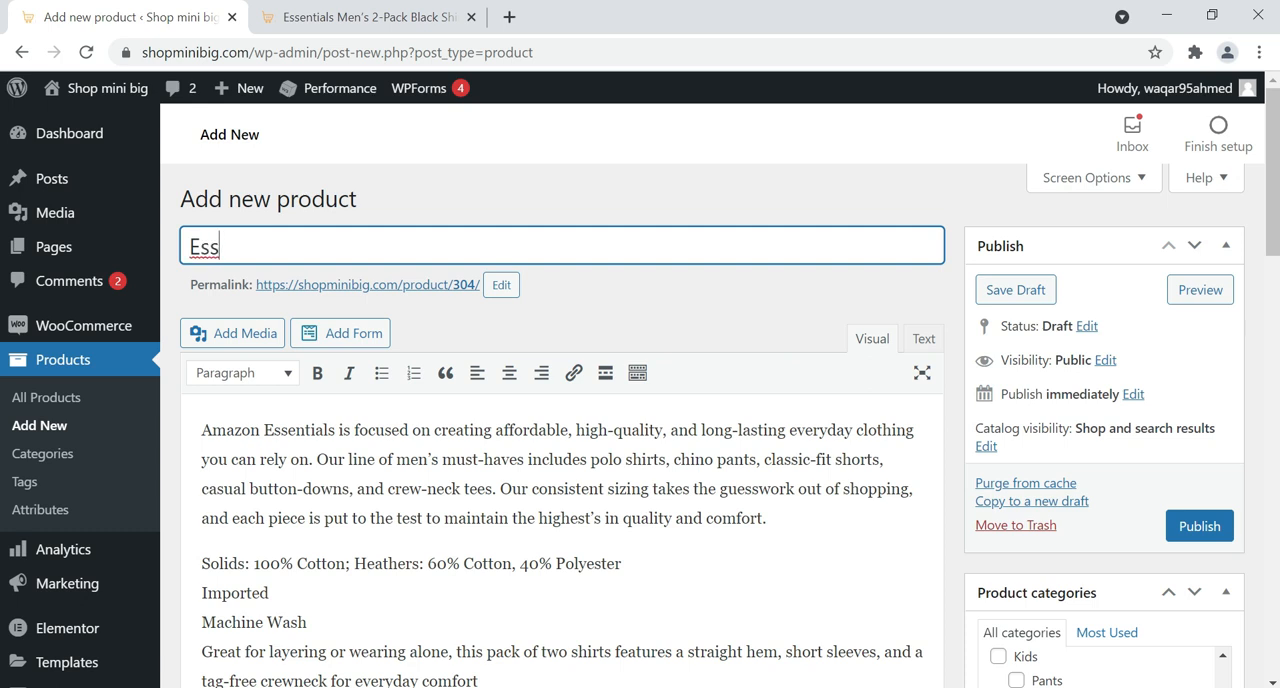
pyautogui.write("ential Men's TS")
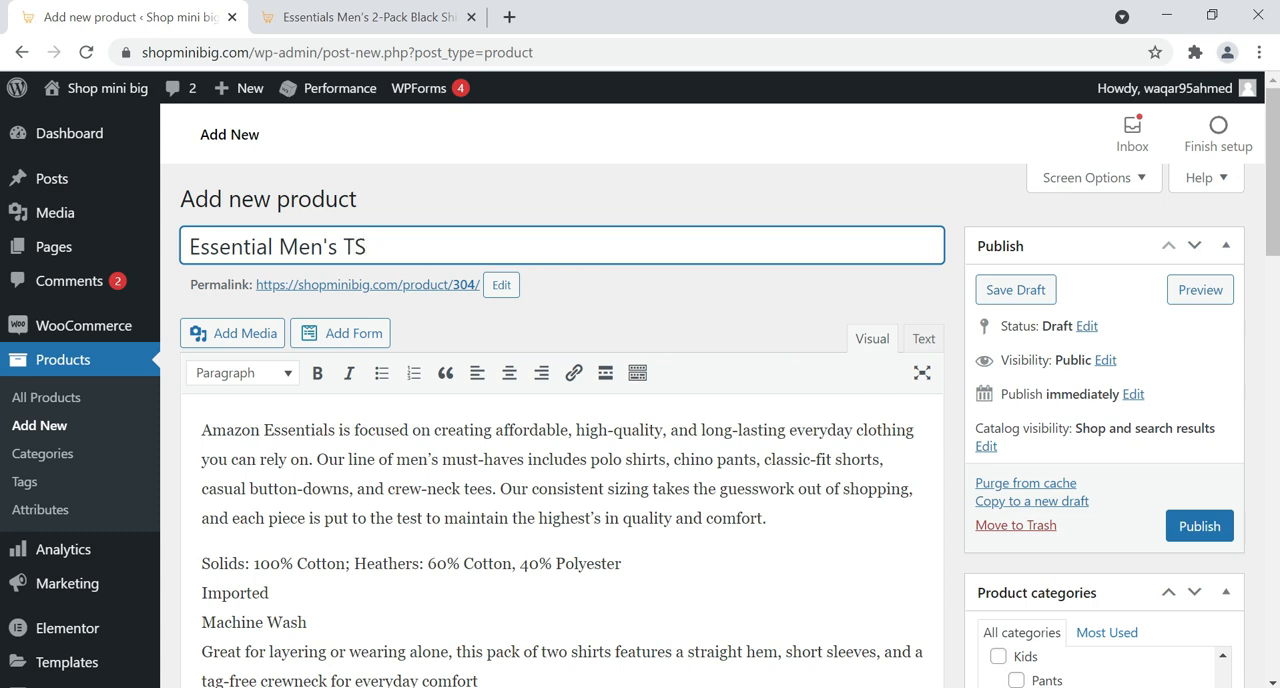
pyautogui.write('Hhirt')
pyautogui.click(1191, 534)
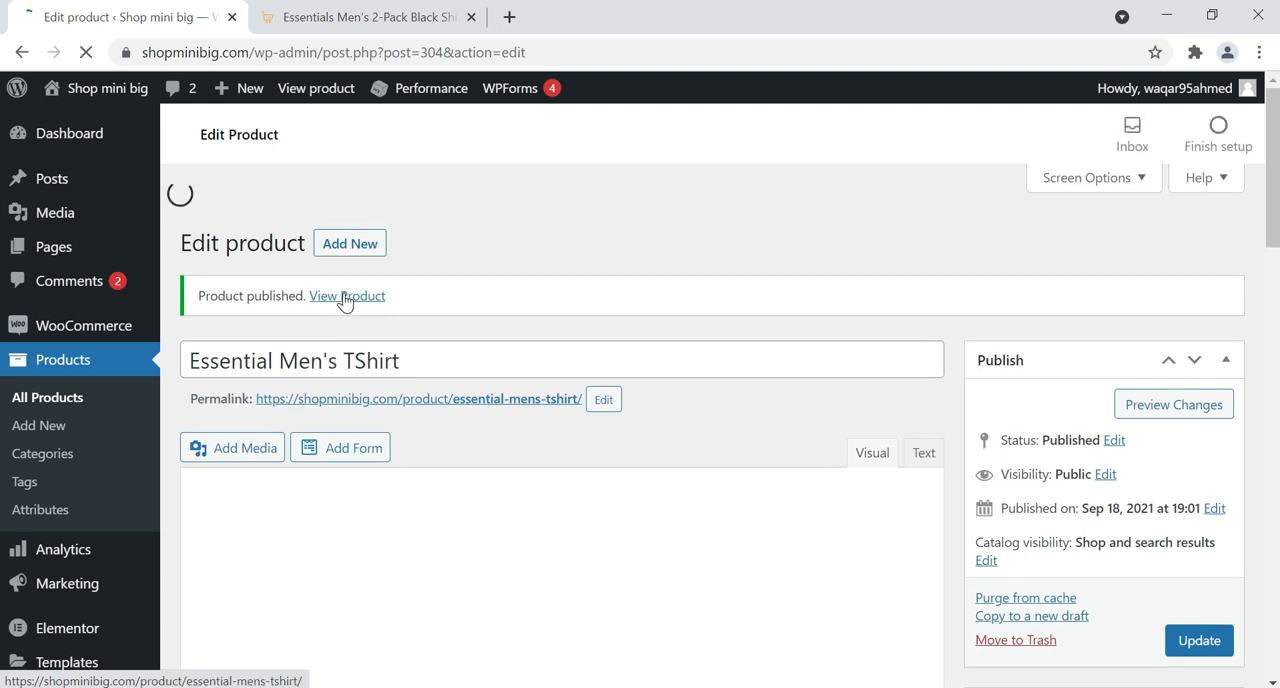
# Open the published product's page in a new tab and examine its price range, short description and gallery, including the black shirt image
pyautogui.rightClick(343, 300)
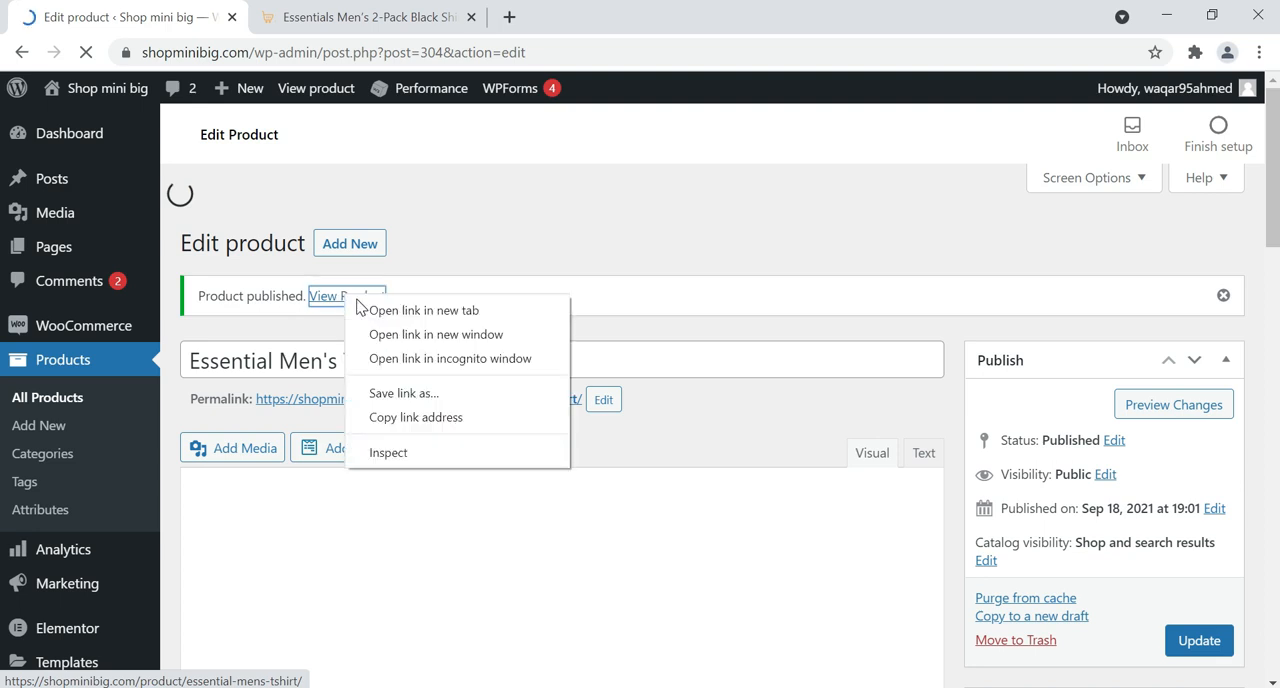
pyautogui.click(395, 311)
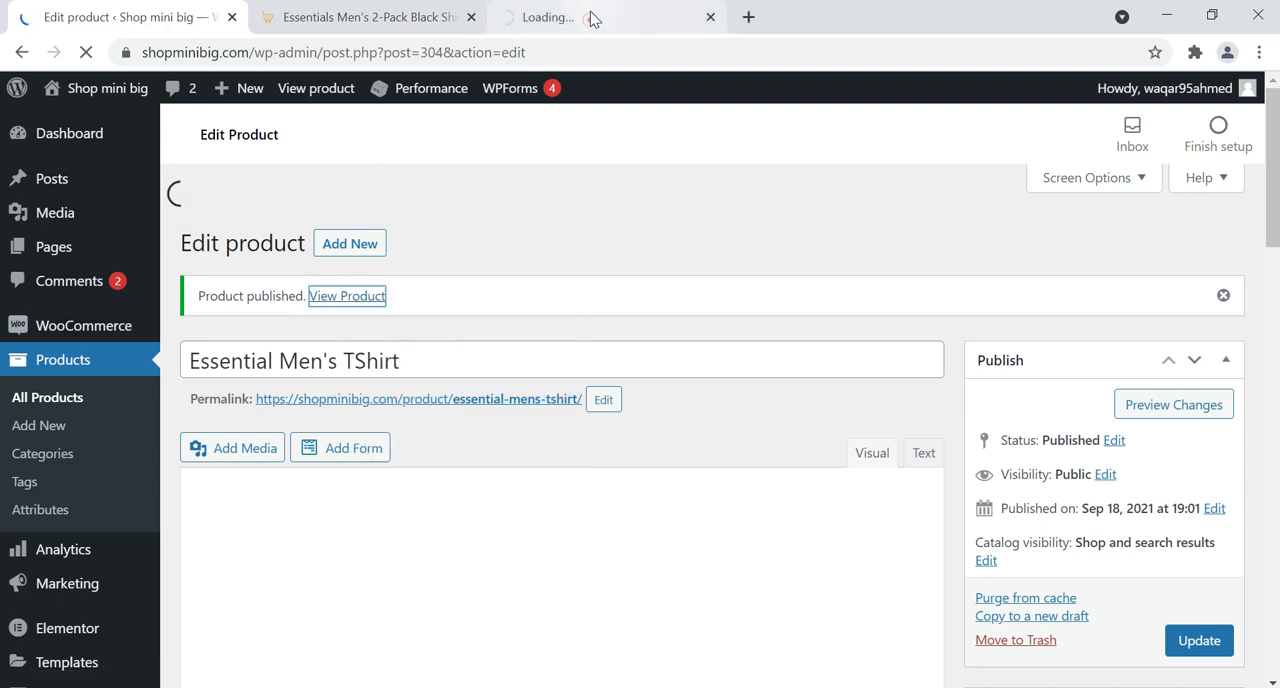
pyautogui.click(593, 18)
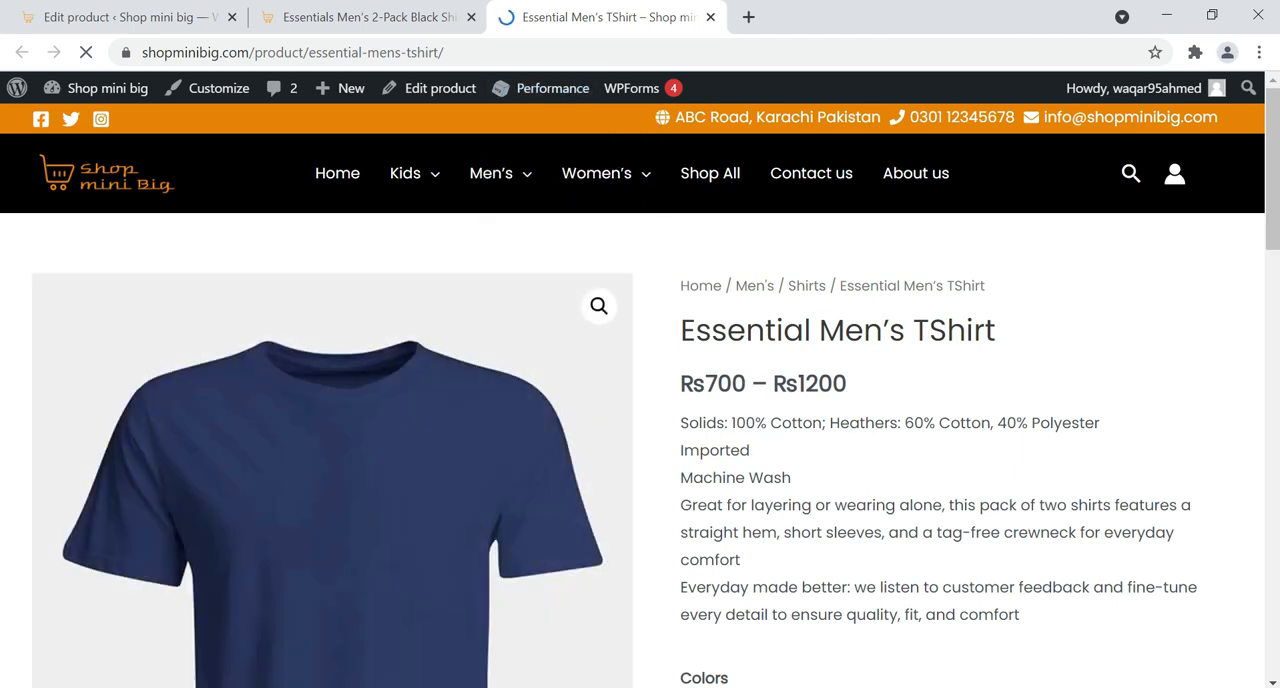
pyautogui.moveTo(745, 383); pyautogui.dragTo(718, 383)
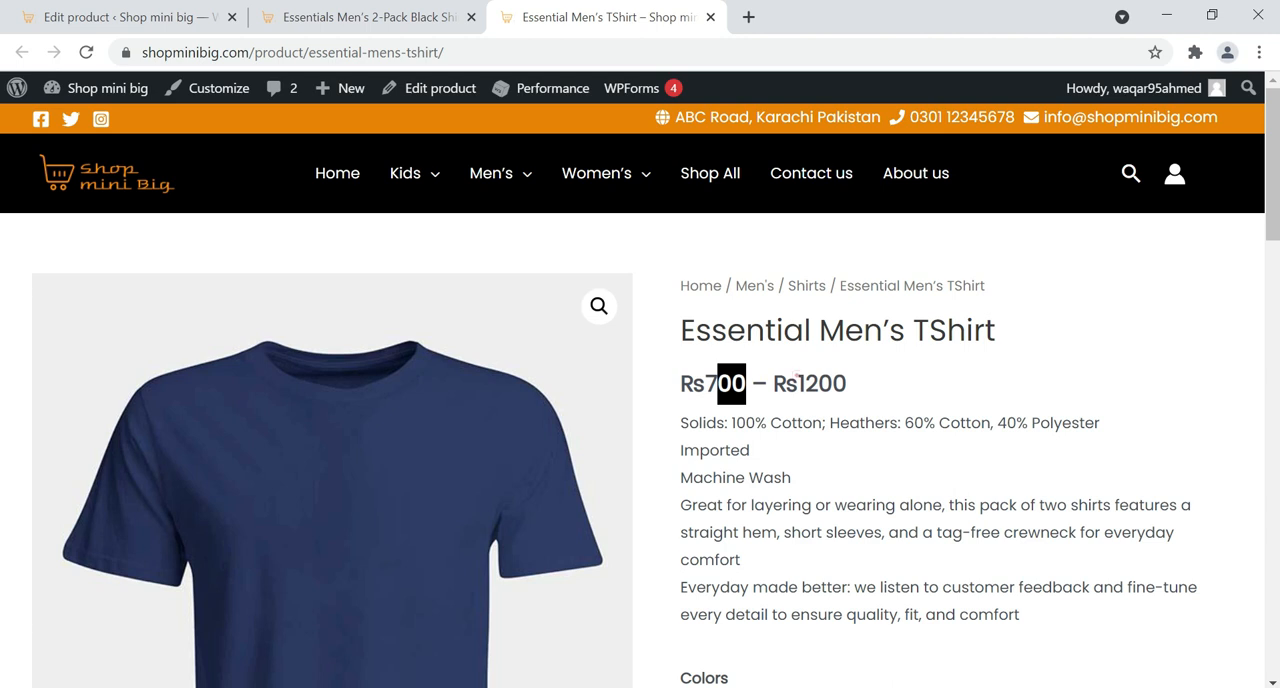
pyautogui.moveTo(797, 383); pyautogui.dragTo(832, 383)
pyautogui.scroll(-2, 833, 309)
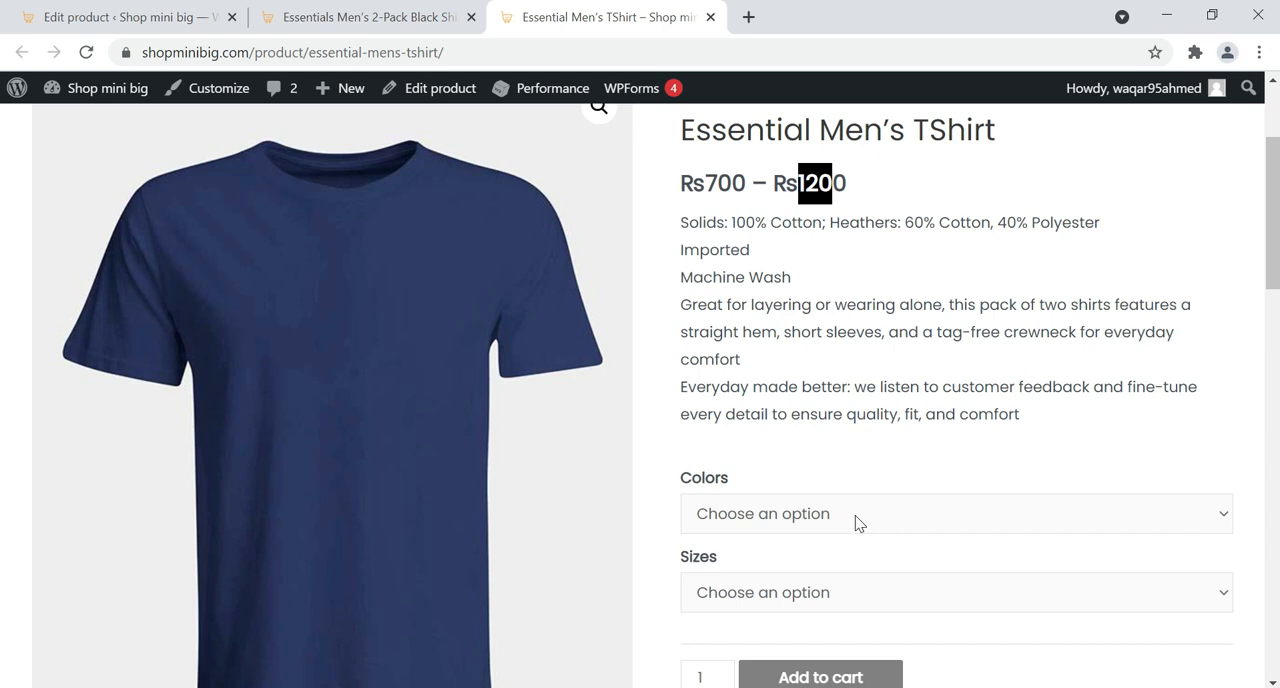
pyautogui.scroll(-1, 862, 480)
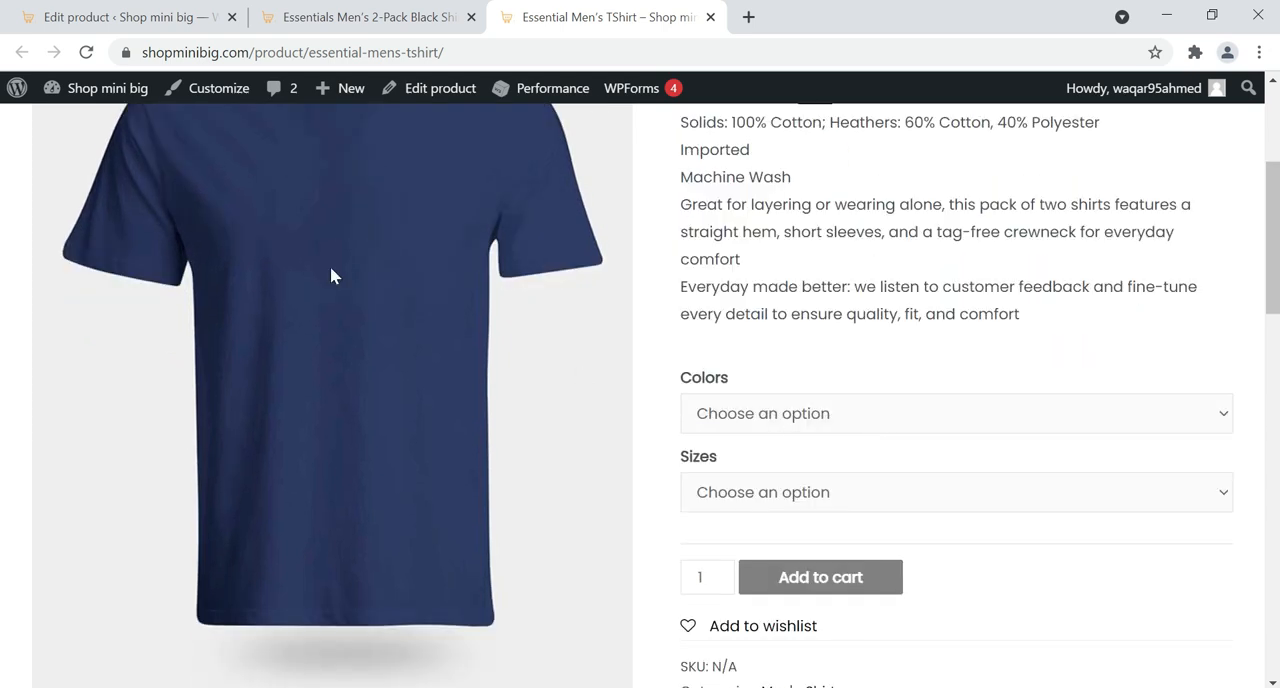
pyautogui.scroll(-2, 168, 570)
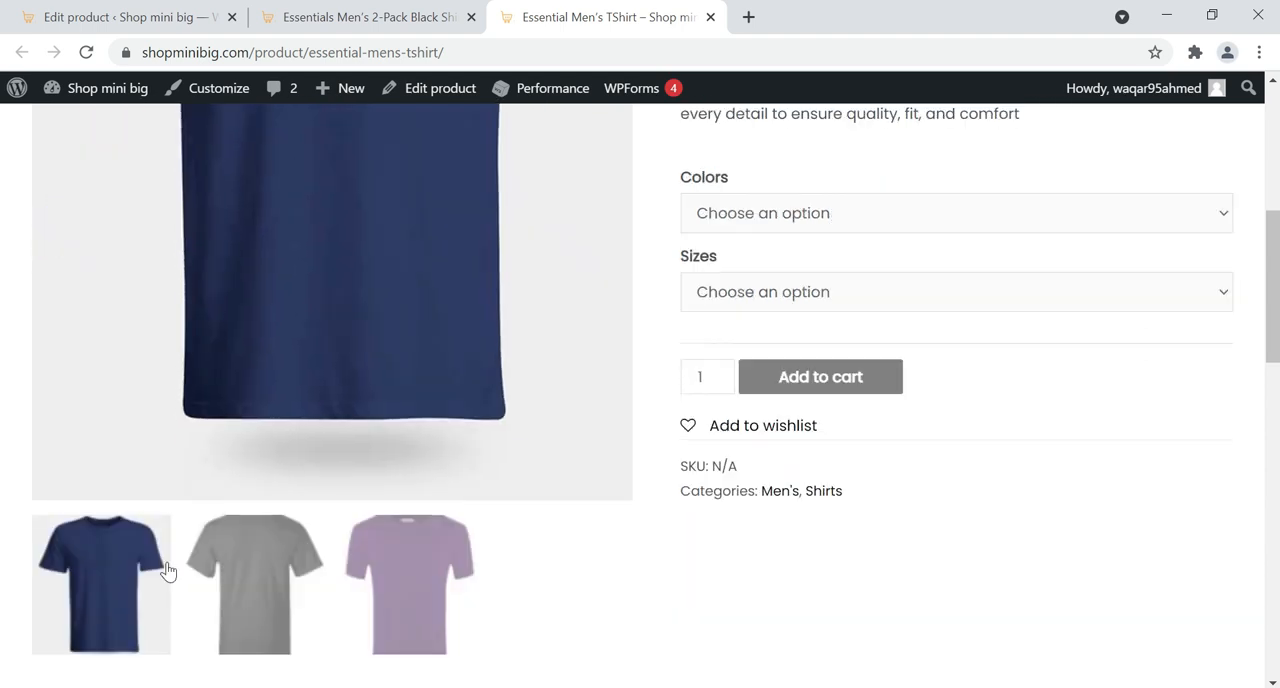
pyautogui.click(237, 580)
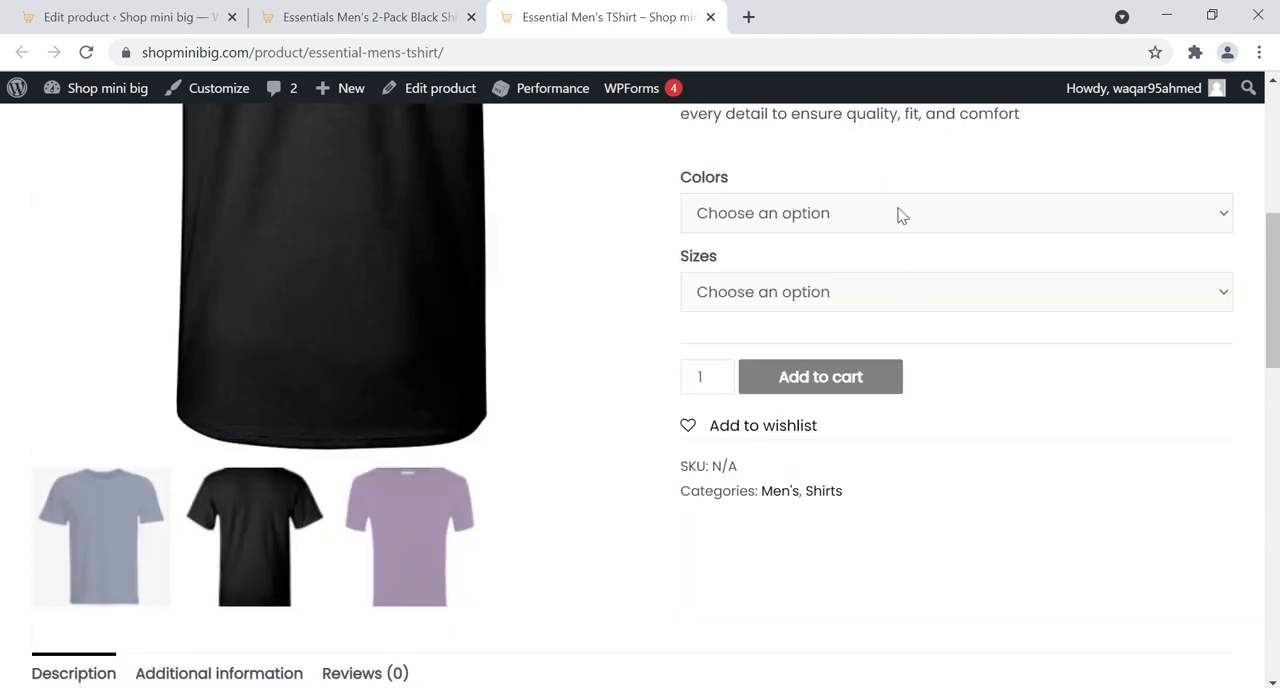
# Choose the color Blue and the size Large on the product page to check that variation's image and price
pyautogui.click(900, 215)
pyautogui.click(869, 273)
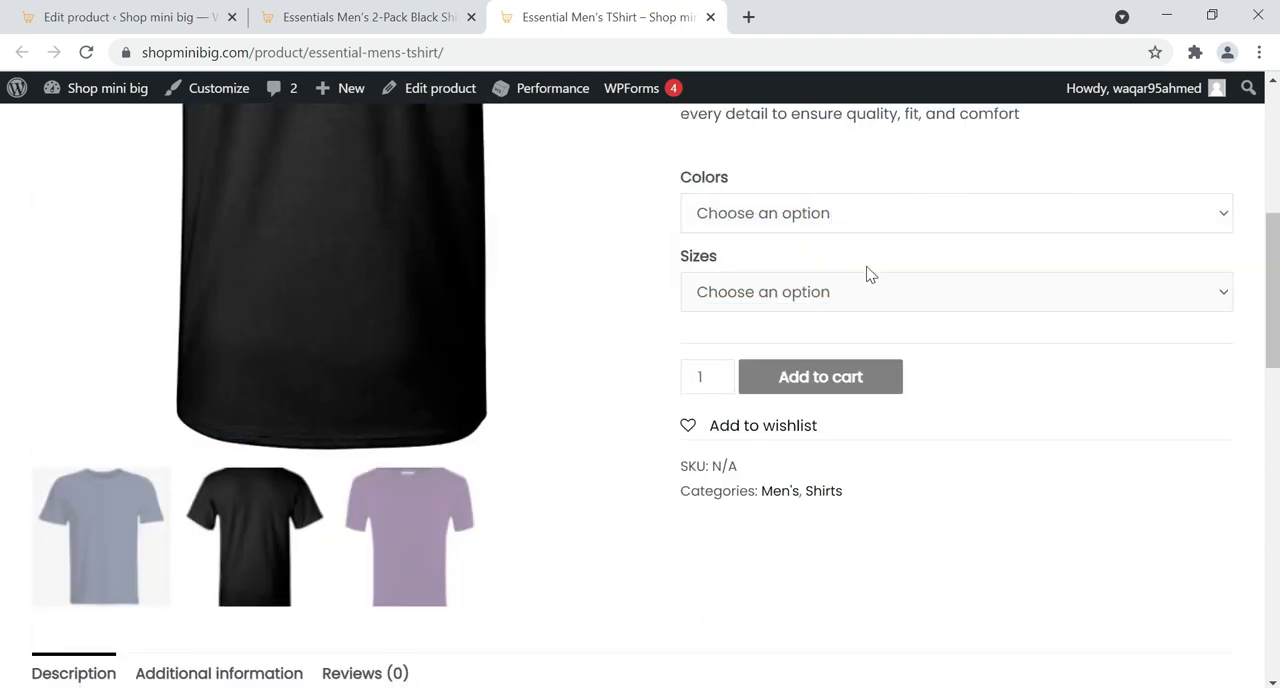
pyautogui.click(828, 226)
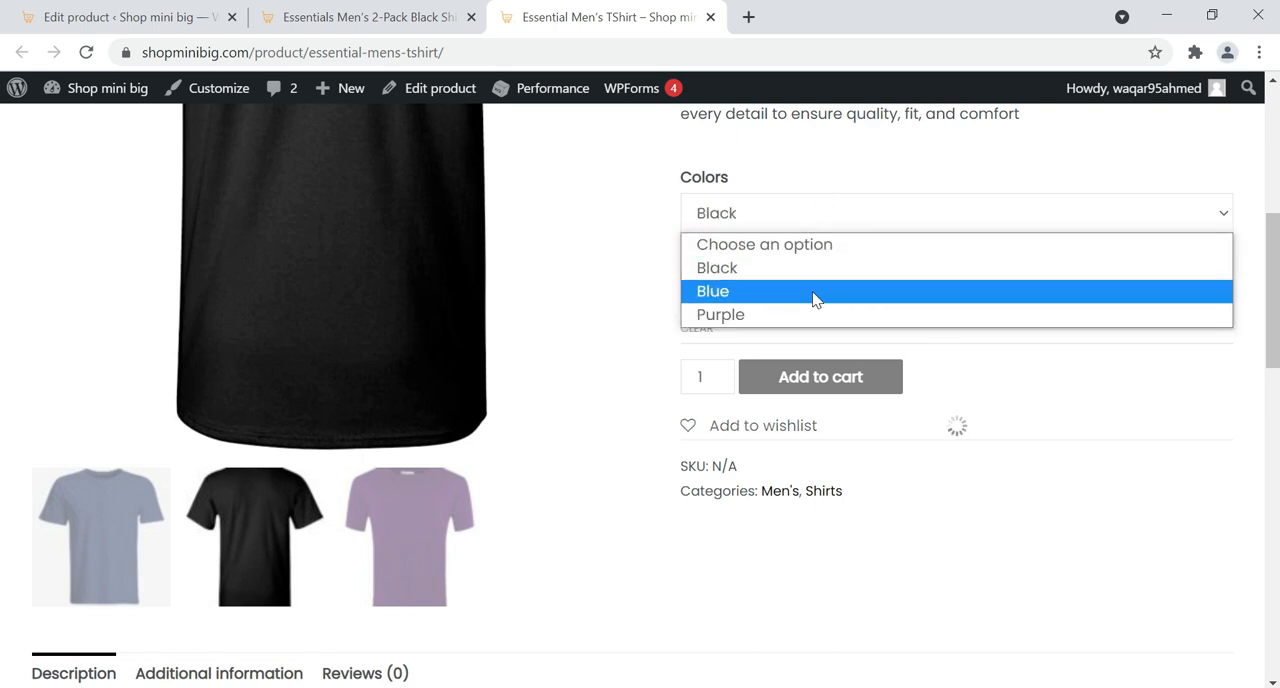
pyautogui.click(738, 294)
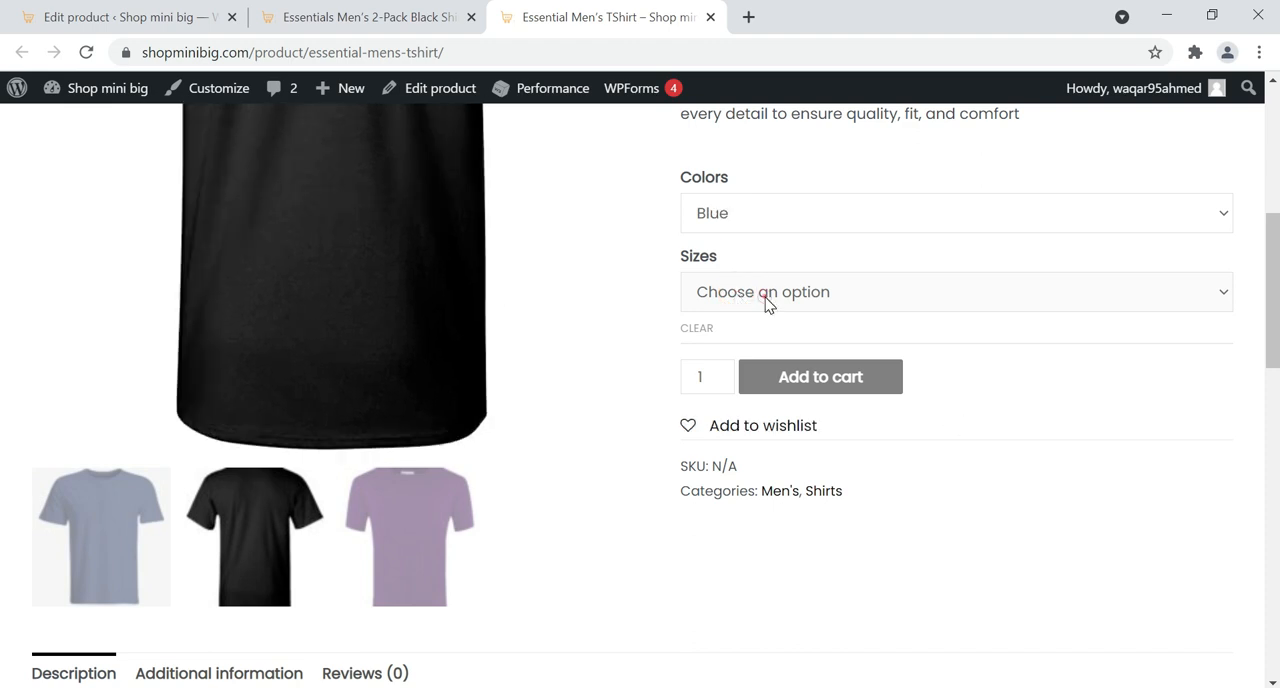
pyautogui.click(767, 300)
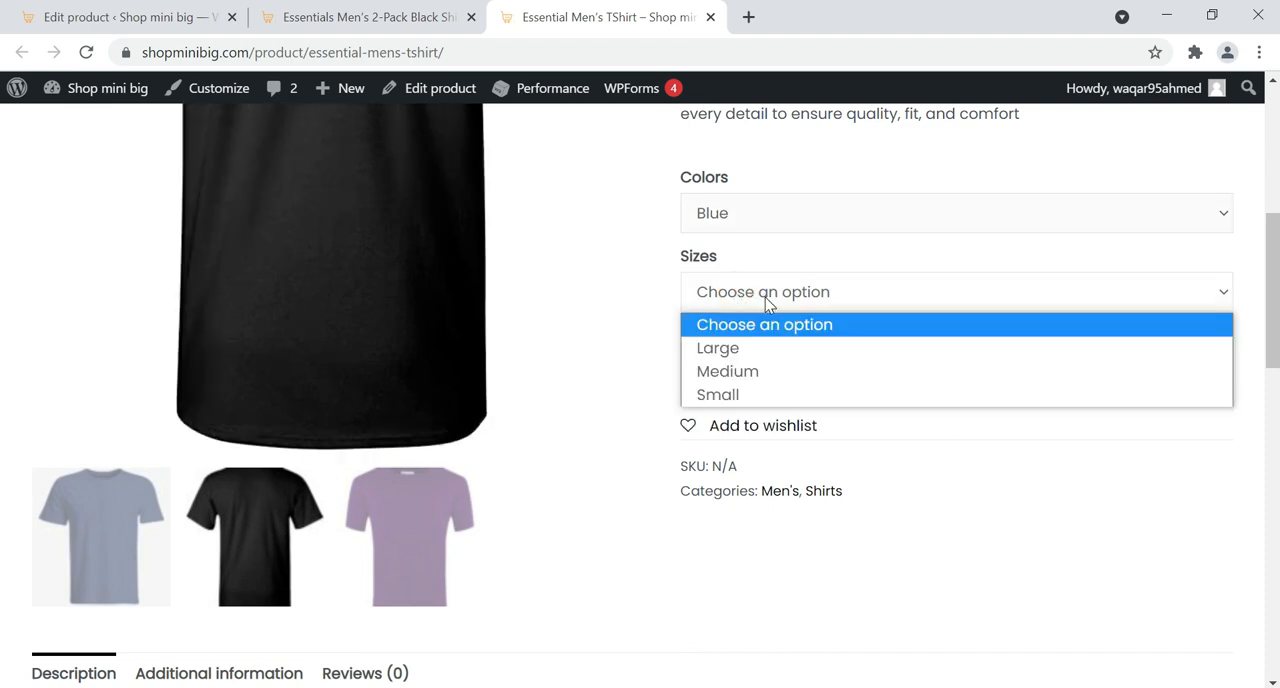
pyautogui.click(770, 350)
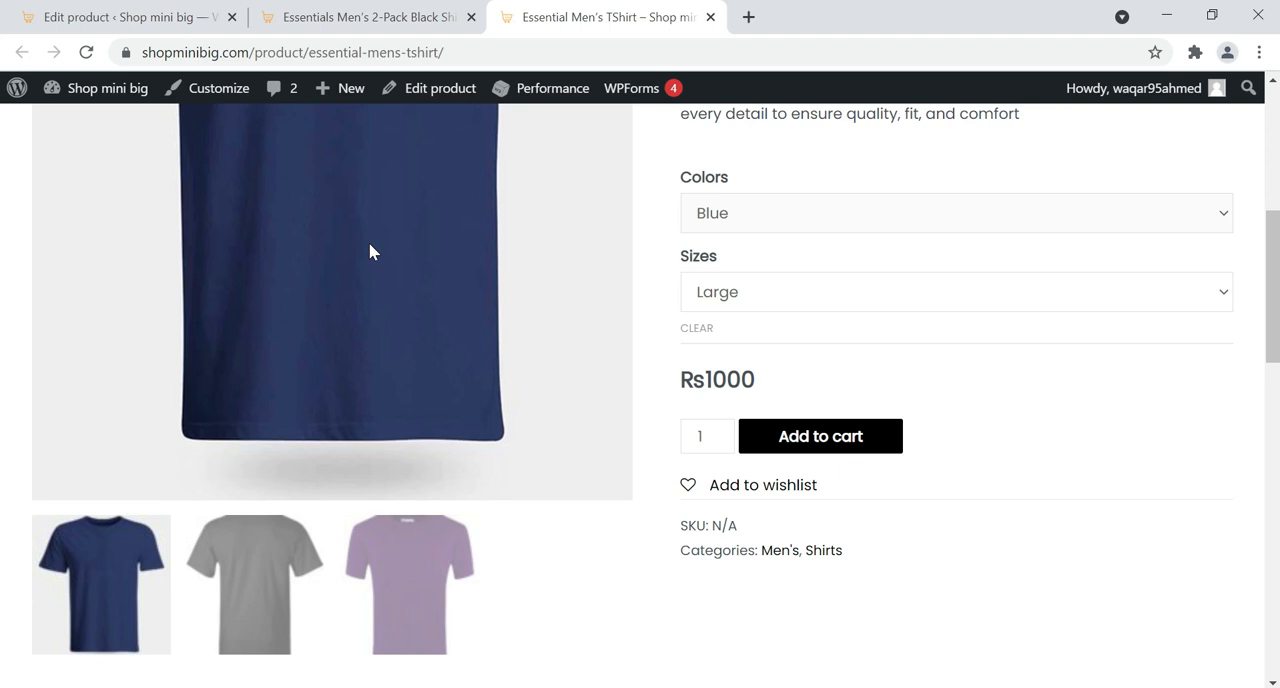
# Switch the color to Purple, keeping the size Large, to check that variation's image and price
pyautogui.click(786, 224)
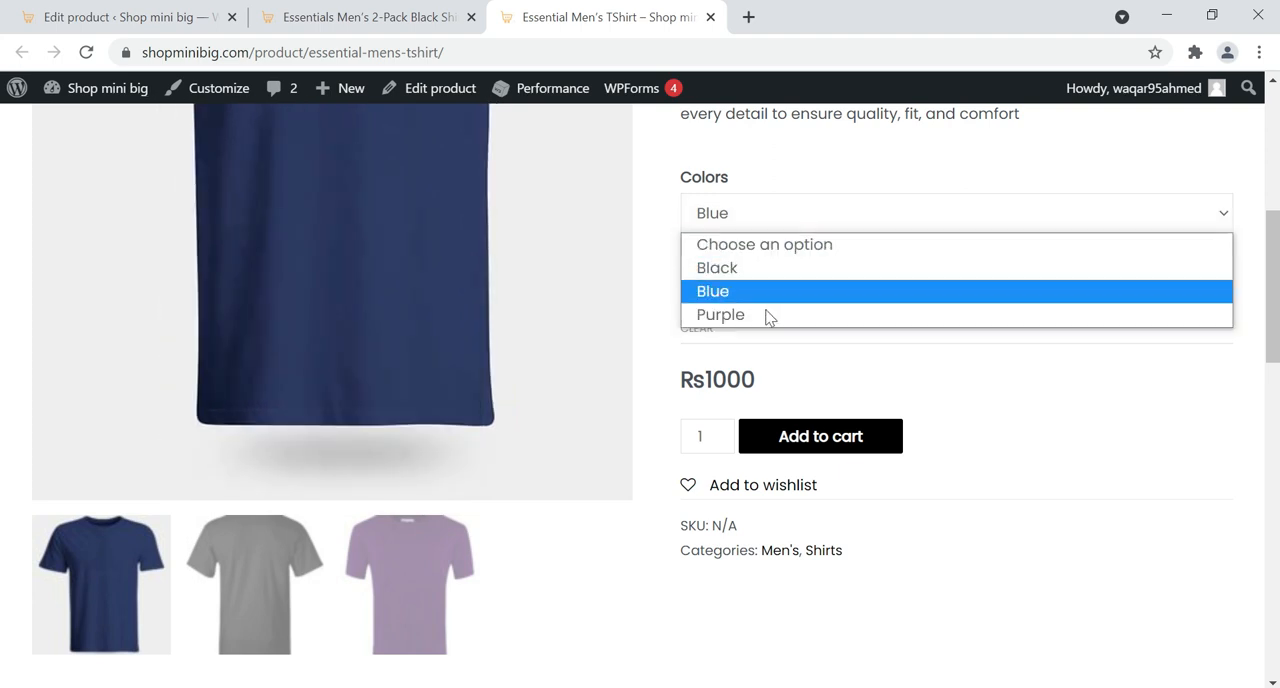
pyautogui.click(766, 316)
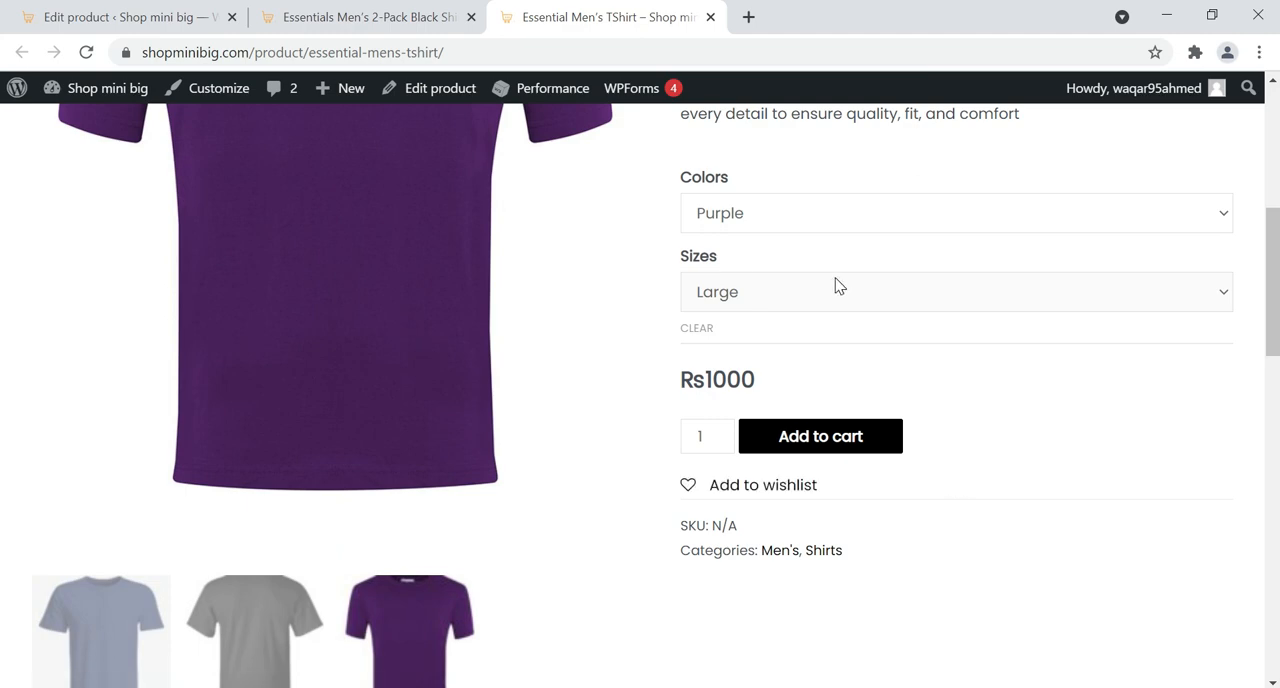
pyautogui.click(822, 434)
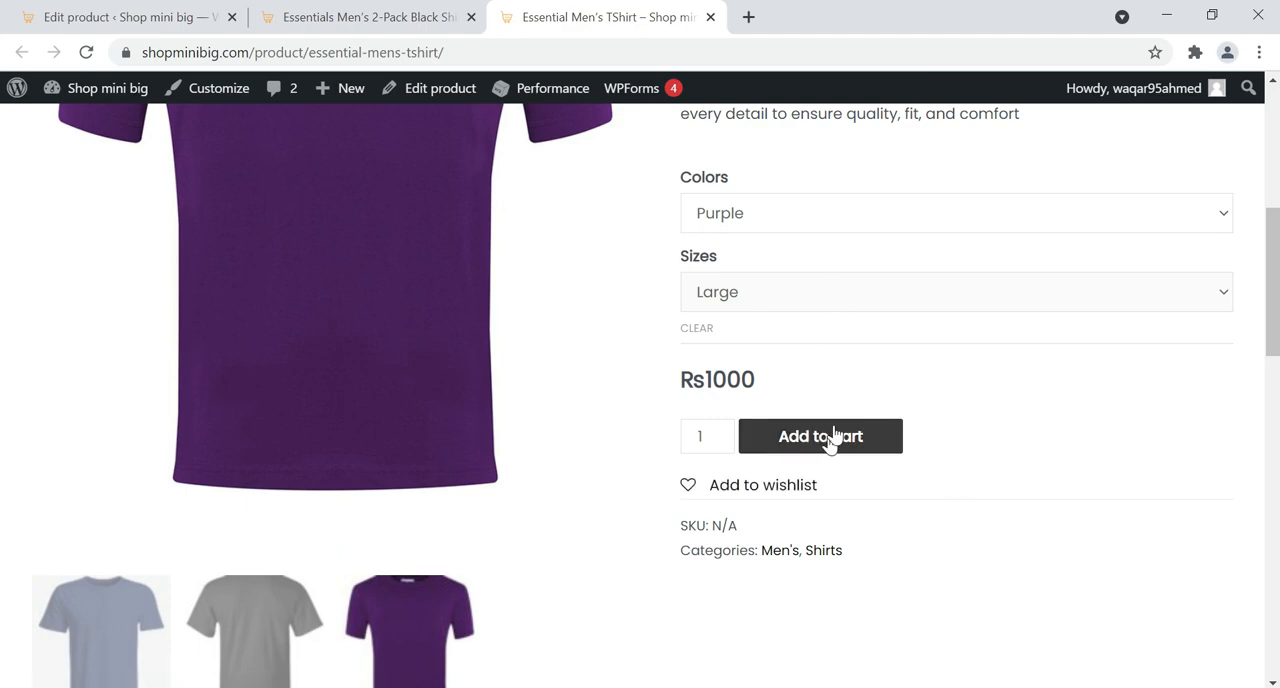
# Review the short description beside the product image and the full text in the Description section of the product page
pyautogui.scroll(4, 835, 400)
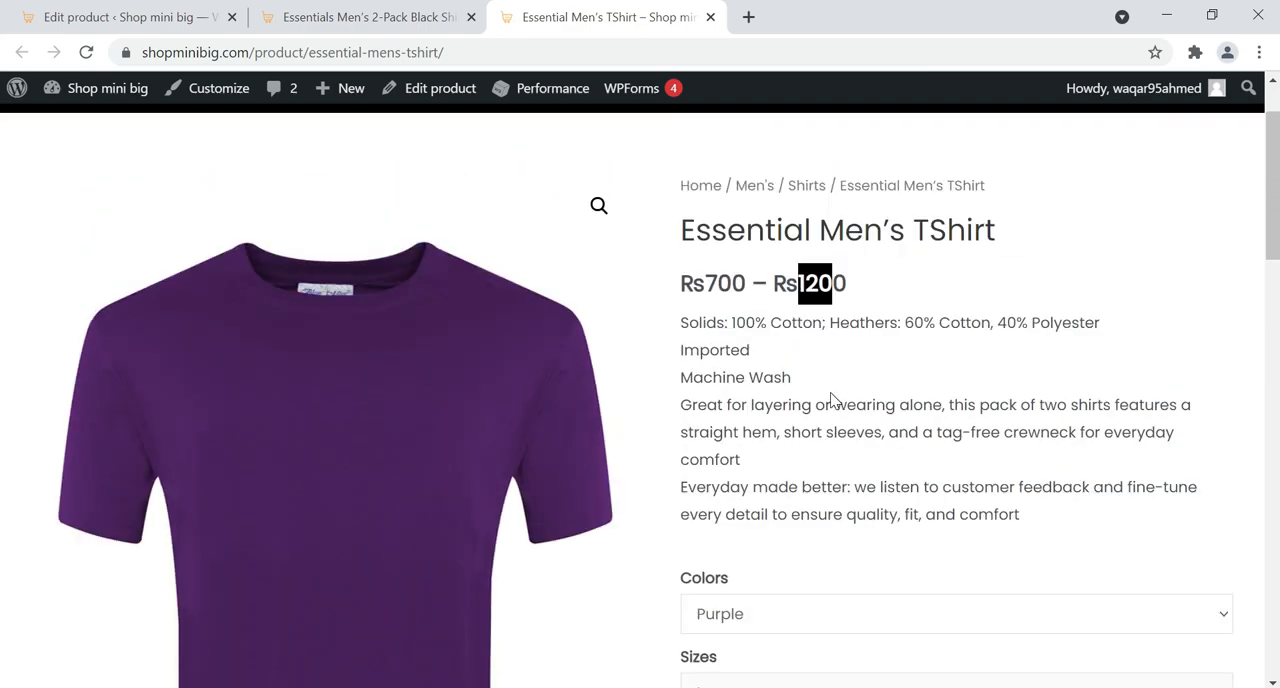
pyautogui.moveTo(680, 320); pyautogui.dragTo(1023, 517)
pyautogui.scroll(-1, 302, 346)
pyautogui.scroll(-10, 303, 352)
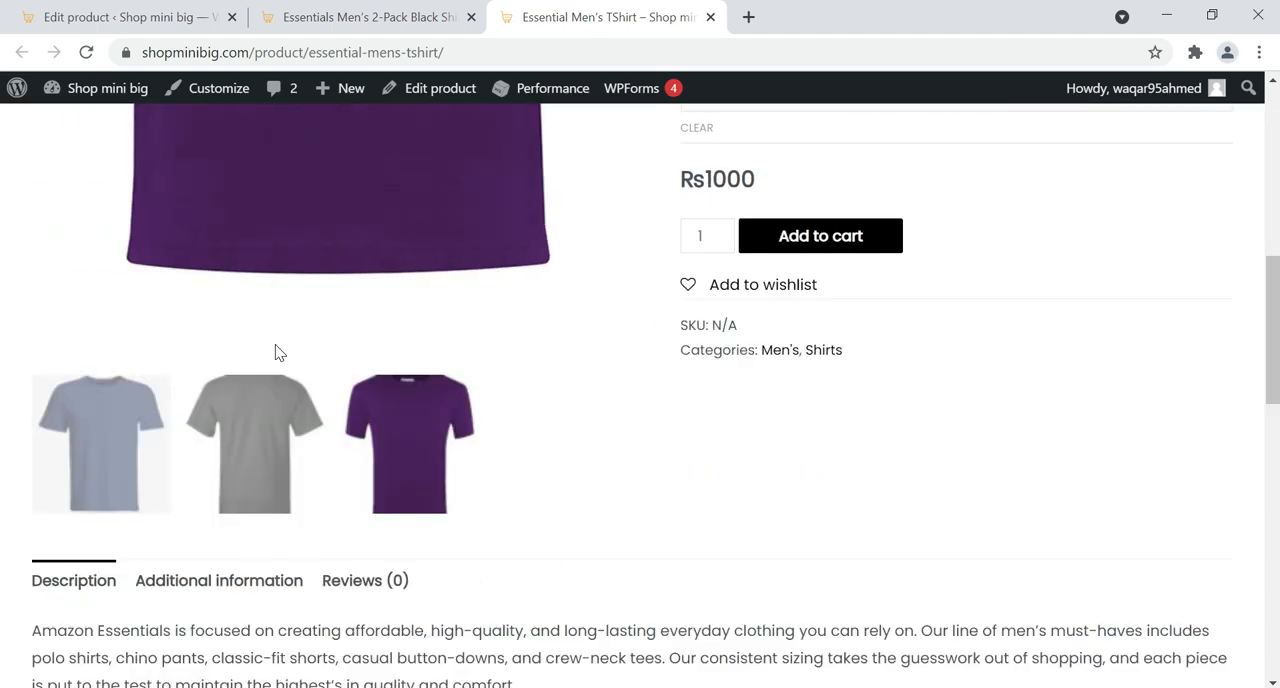
pyautogui.moveTo(33, 329); pyautogui.dragTo(866, 518)
pyautogui.scroll(5, 791, 456)
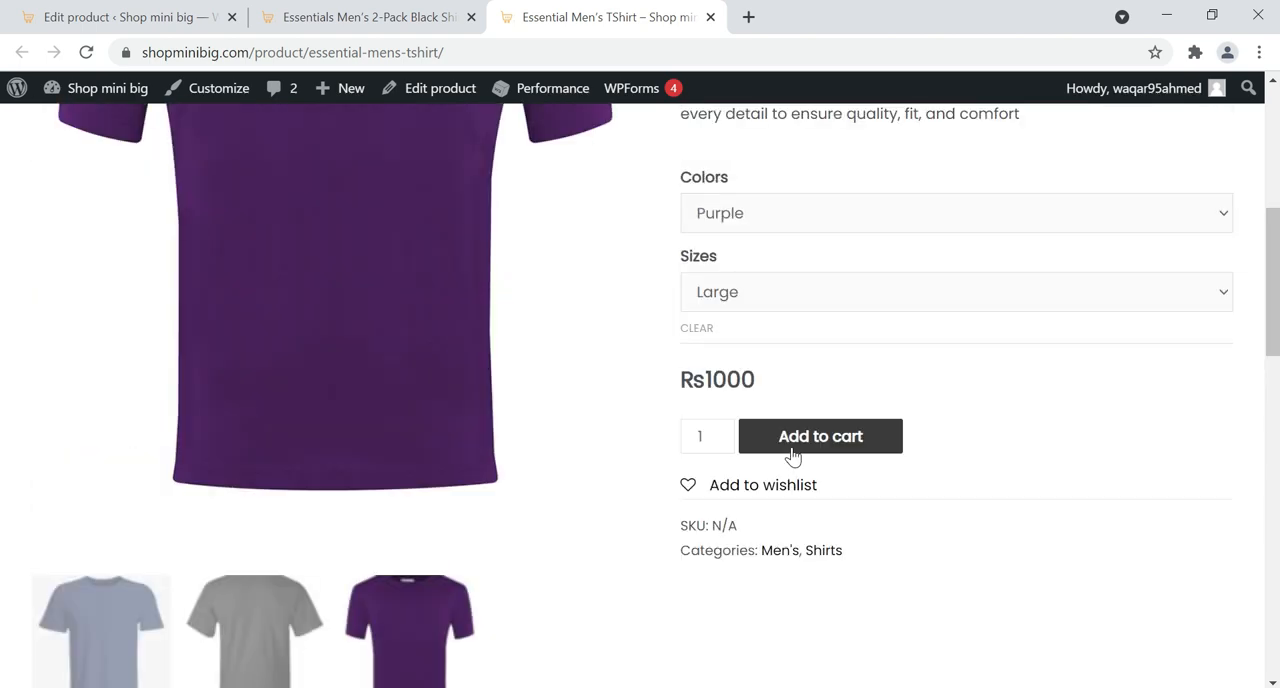
pyautogui.scroll(1, 793, 456)
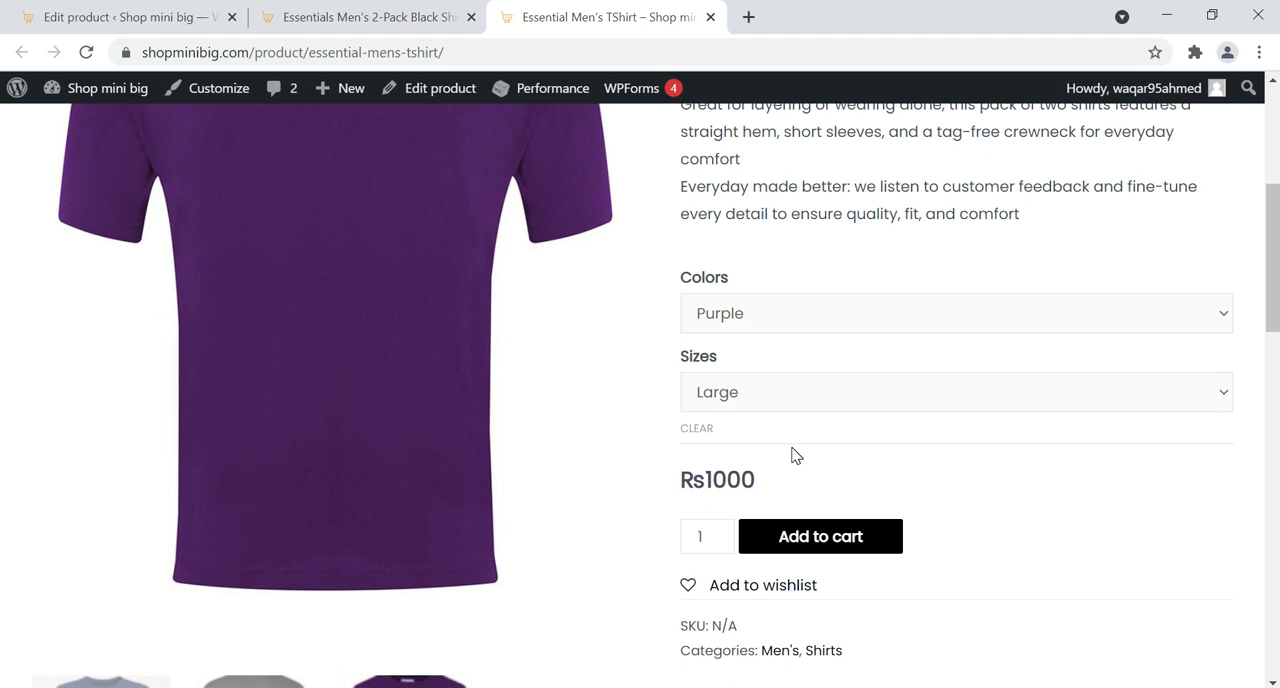